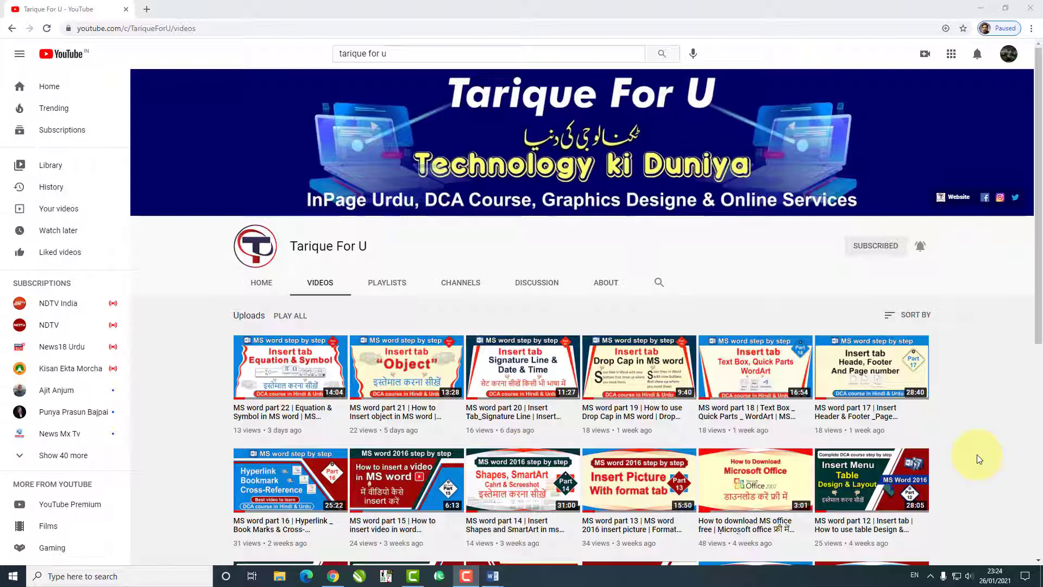
Step: Switch to Word and fill the blank document with automatically generated sample paragraphs
left_click(493, 576)
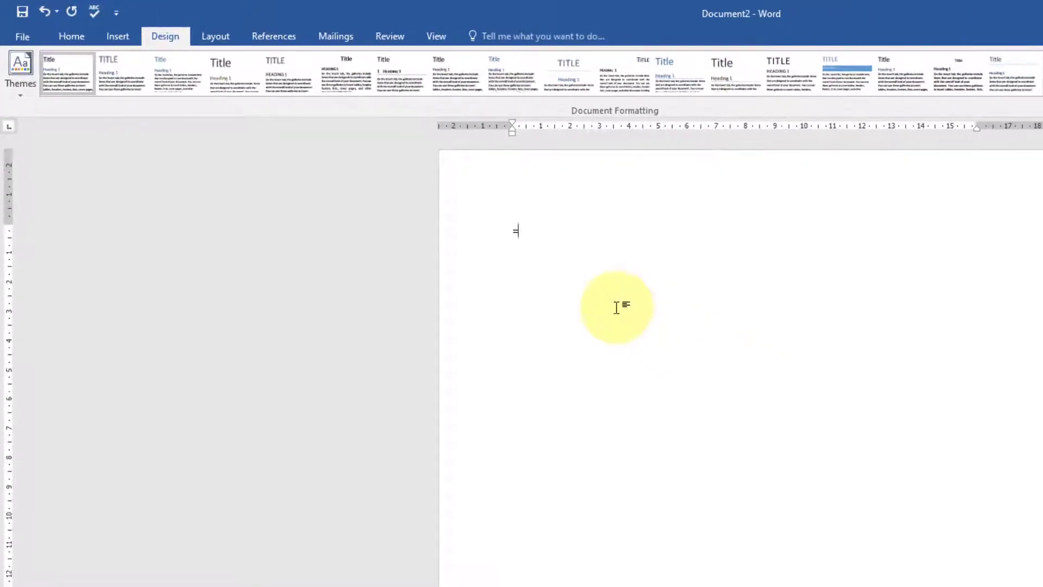
key("Return")
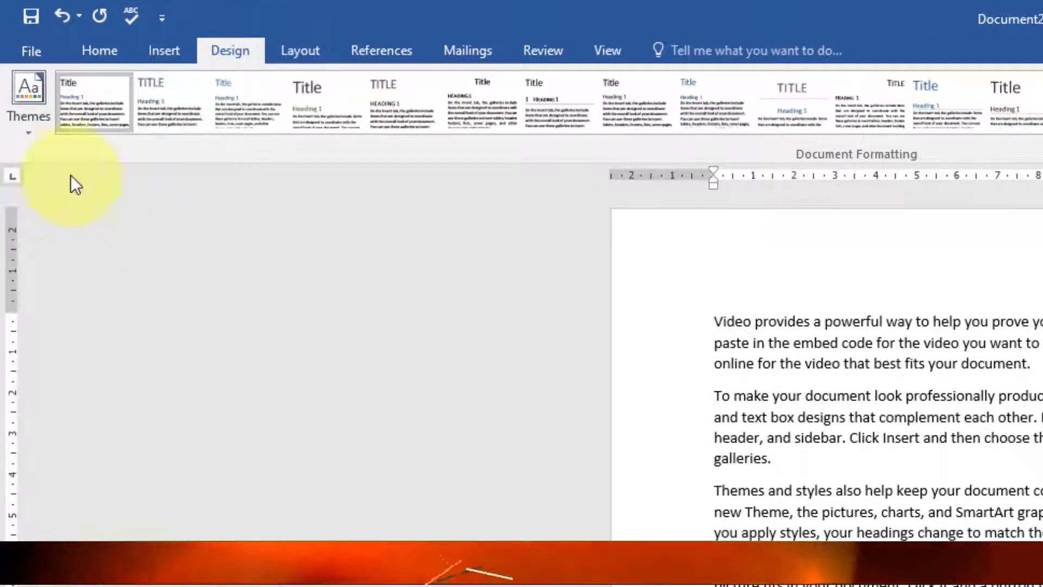
Step: Browse the document themes and try several document formatting style sets, ending with the one that has a centred title and blue centred heading
left_click(28, 132)
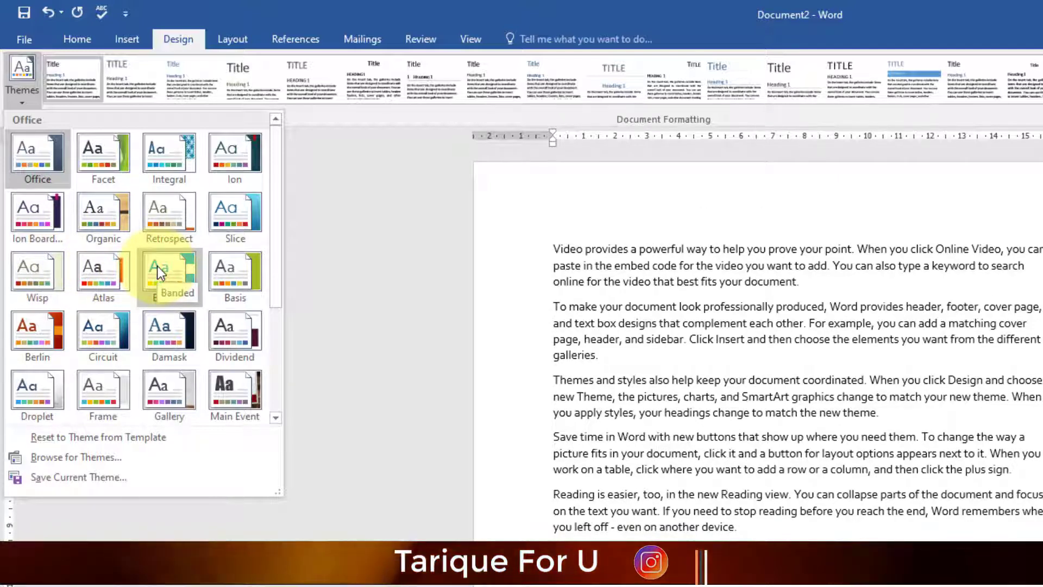
left_click(340, 237)
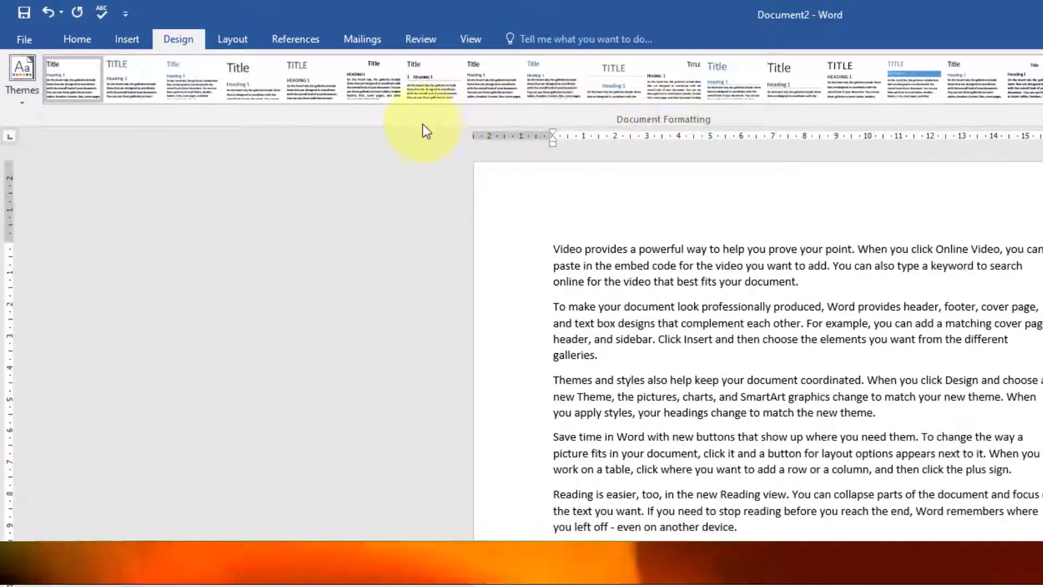
left_click(145, 82)
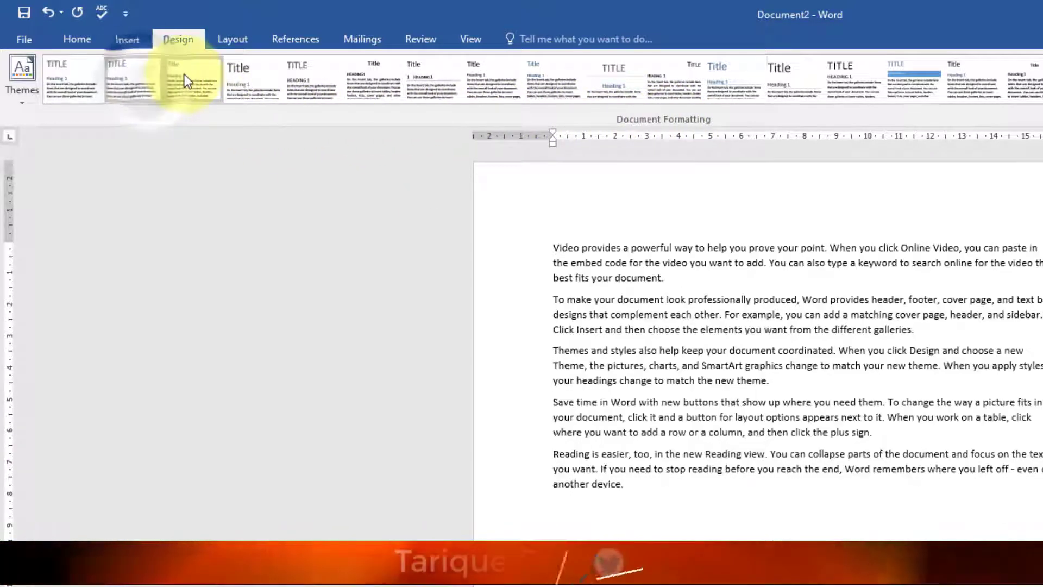
left_click(240, 77)
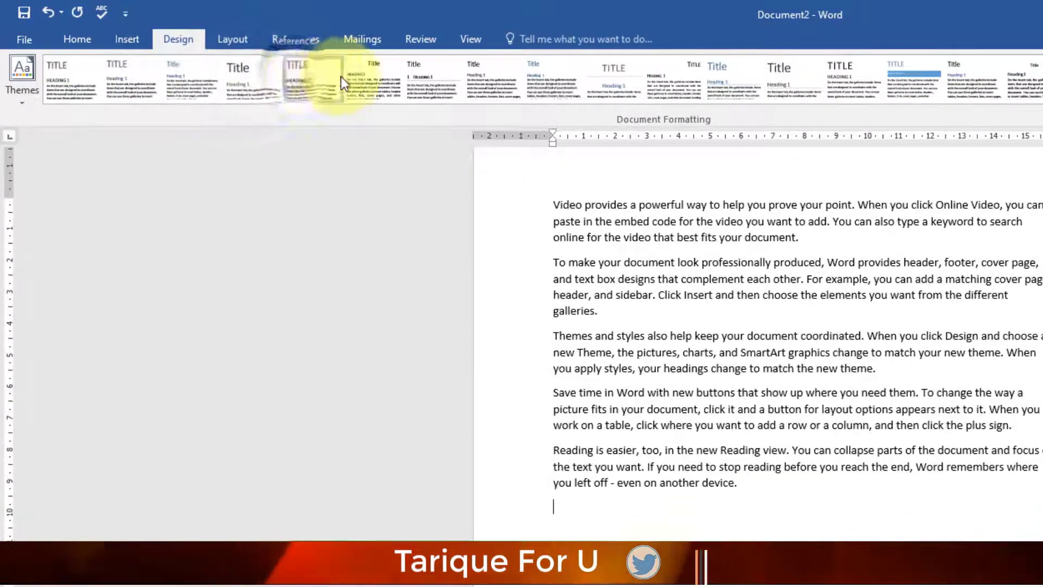
left_click(430, 76)
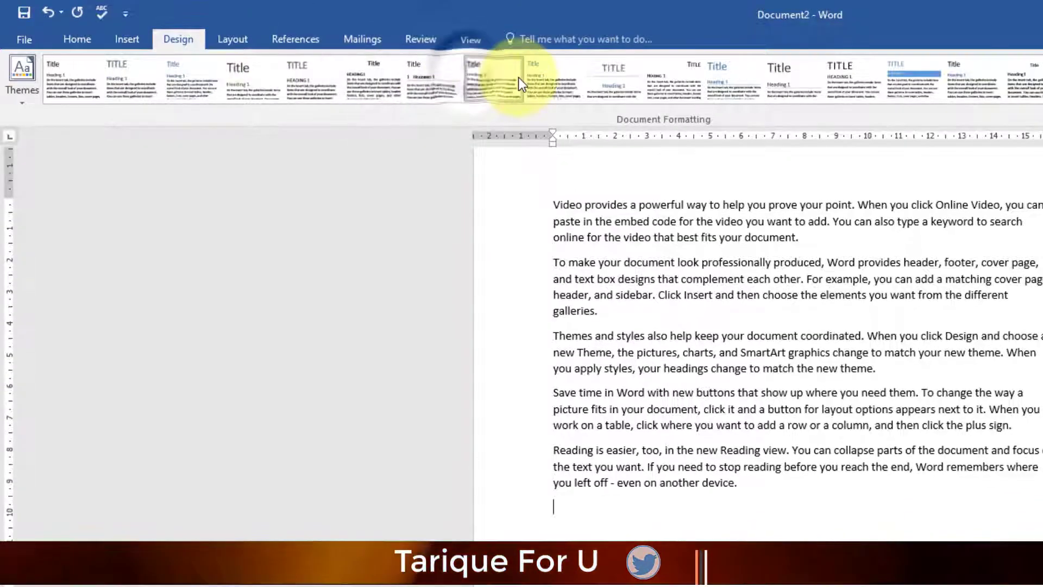
left_click(541, 80)
left_click(614, 83)
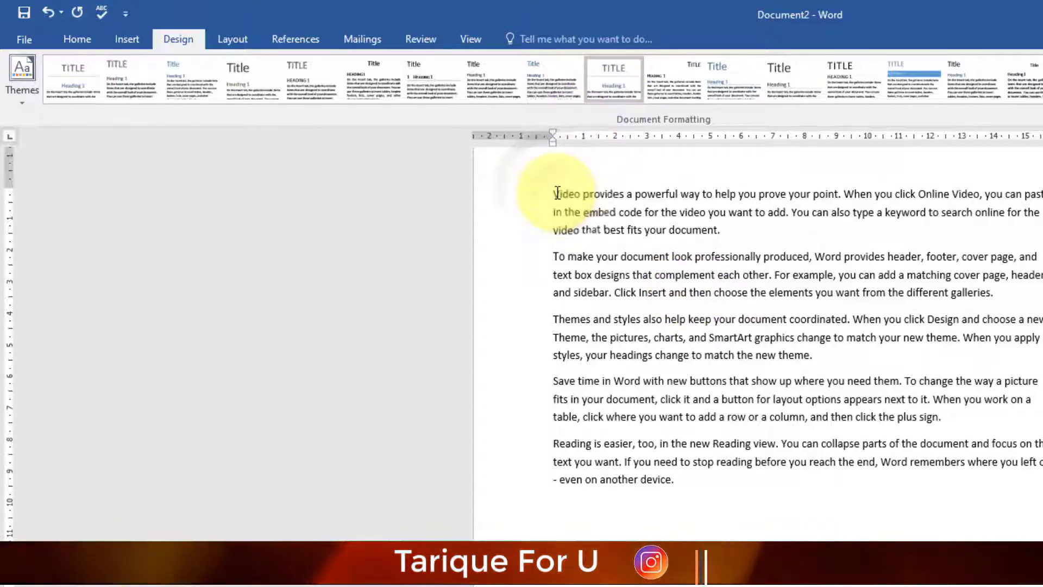
Step: Add the lines "Diploma in Computer Application" and "MS word" above the first paragraph
key("Return")
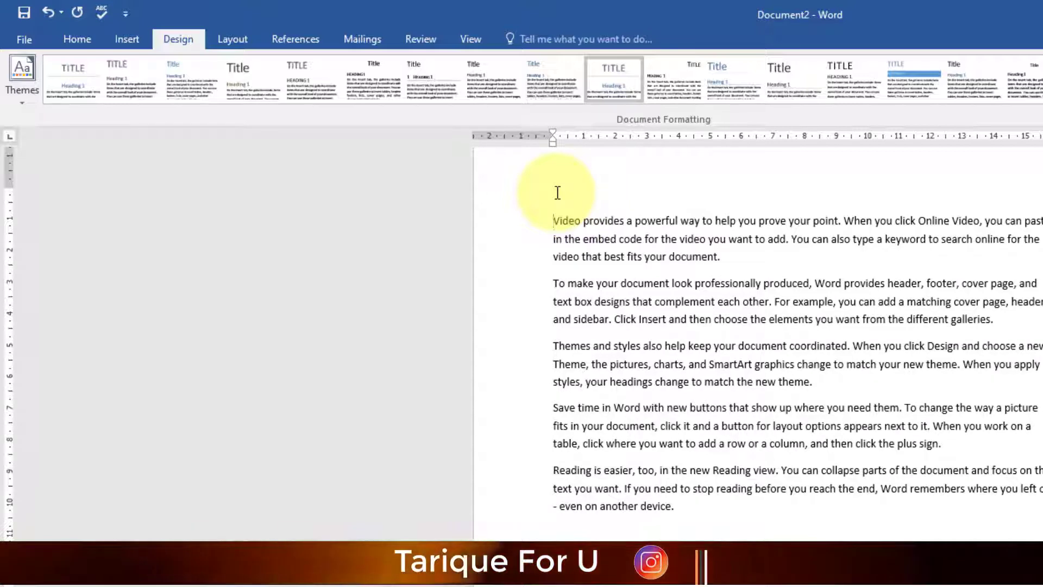
type("O")
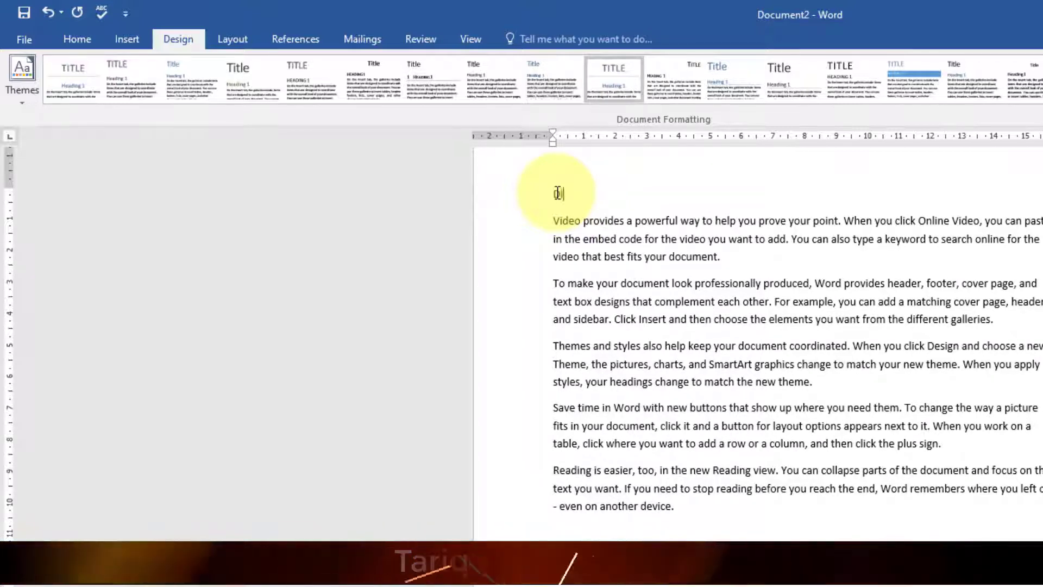
type("iploma in Com")
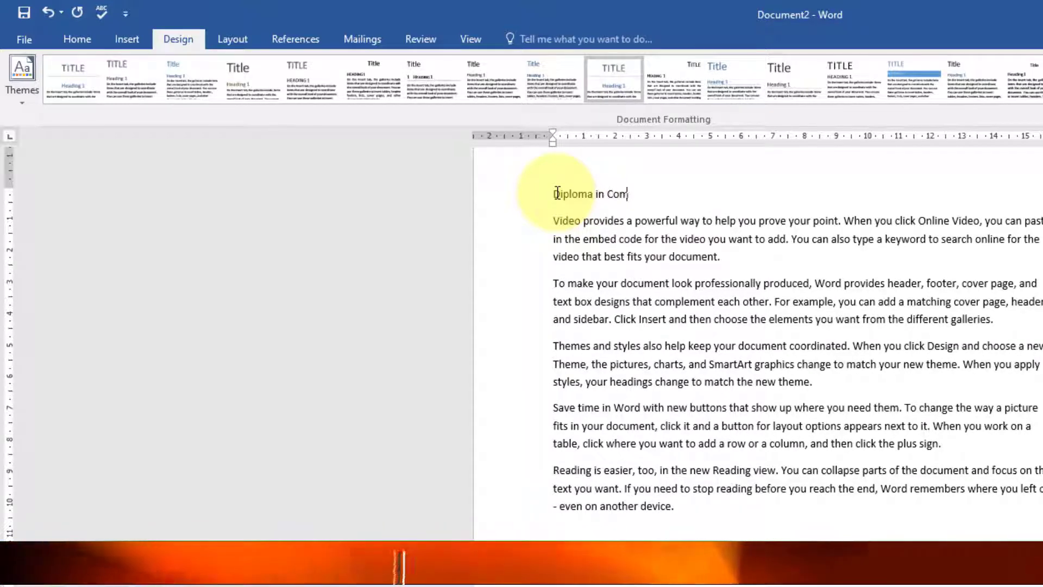
type("puter Application")
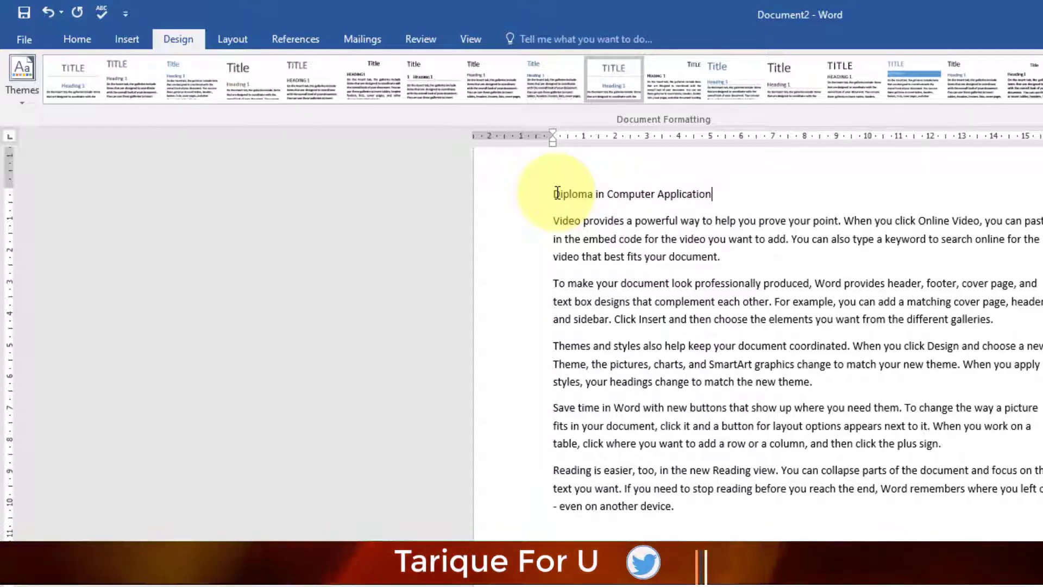
key("Return")
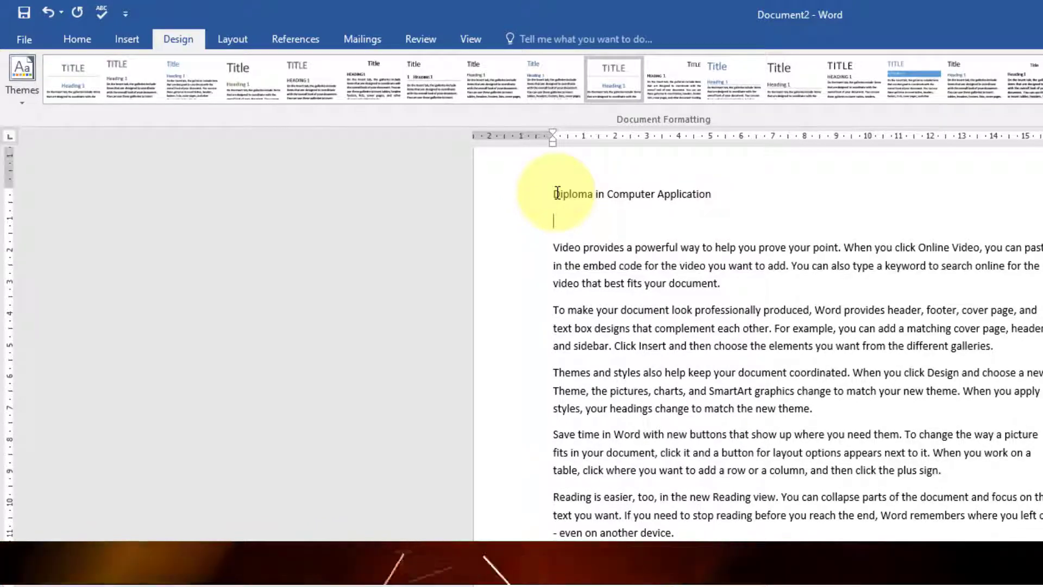
type("MS word")
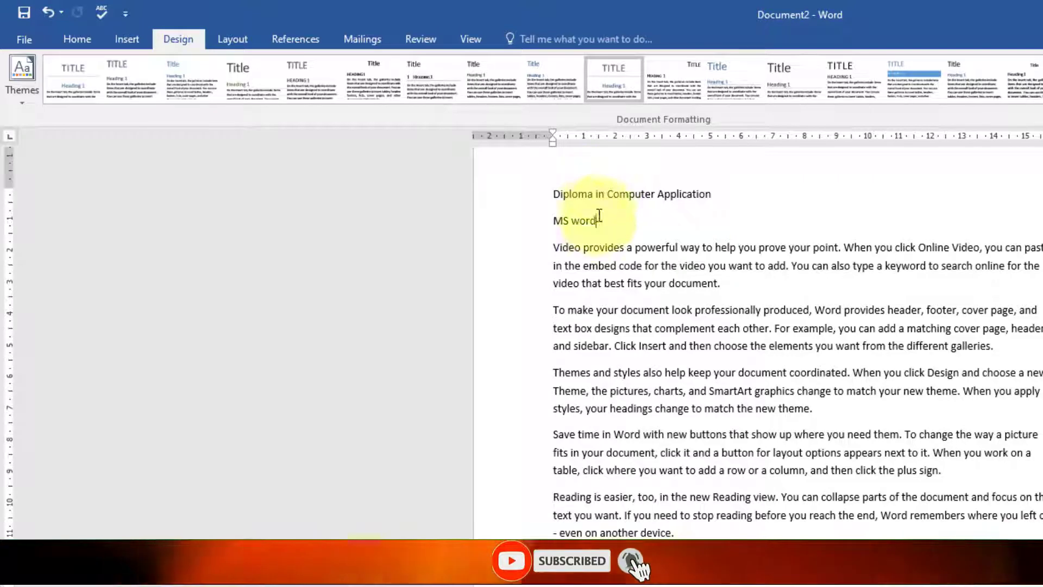
Step: Format the "Diploma in Computer Application" line as 16 pt bold text
left_click_drag(599, 220, 553, 220)
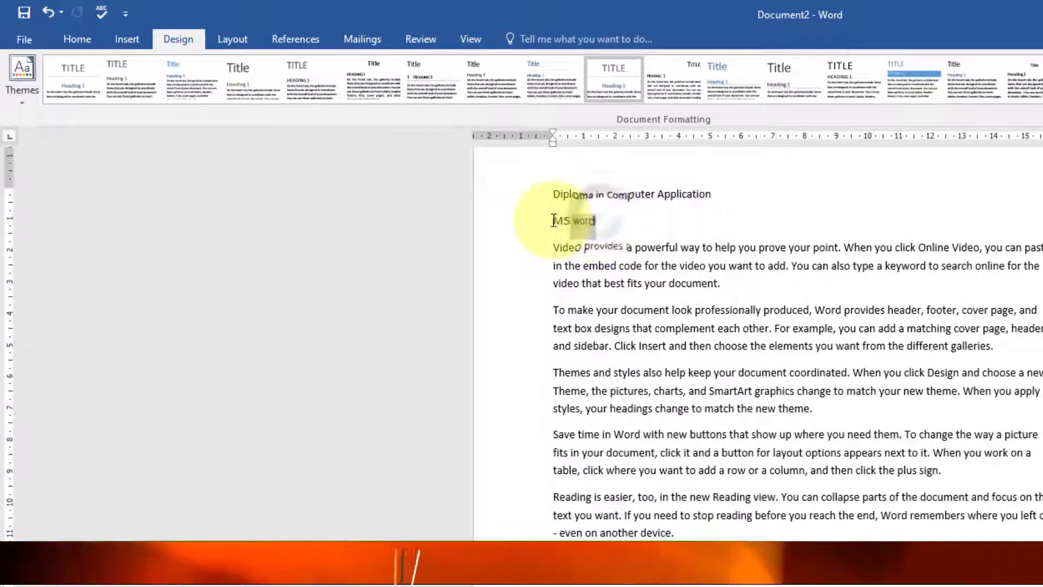
left_click(675, 196)
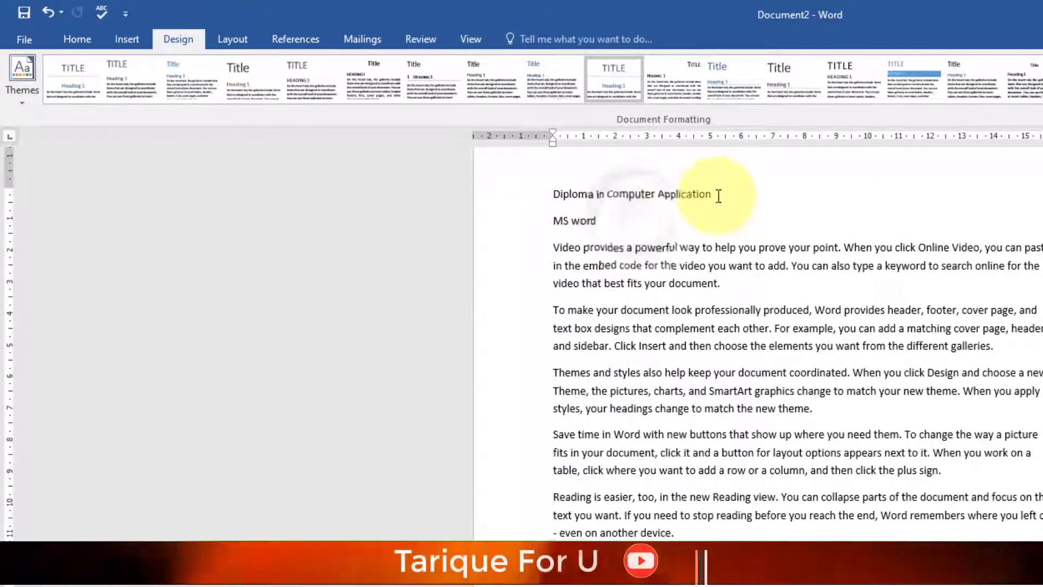
left_click_drag(718, 196, 554, 196)
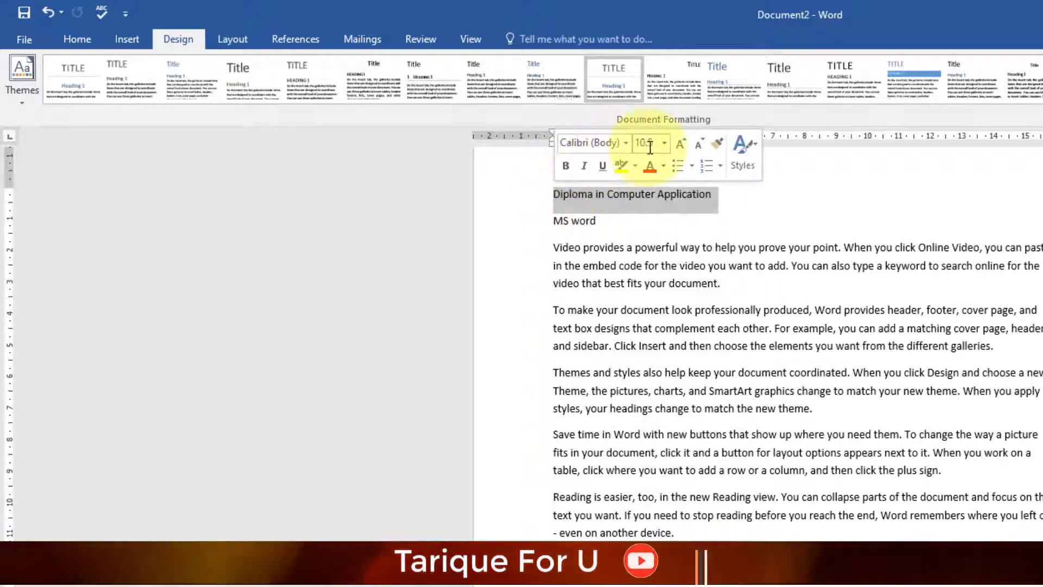
left_click(679, 145)
left_click(680, 145)
left_click(679, 144)
left_click(679, 144)
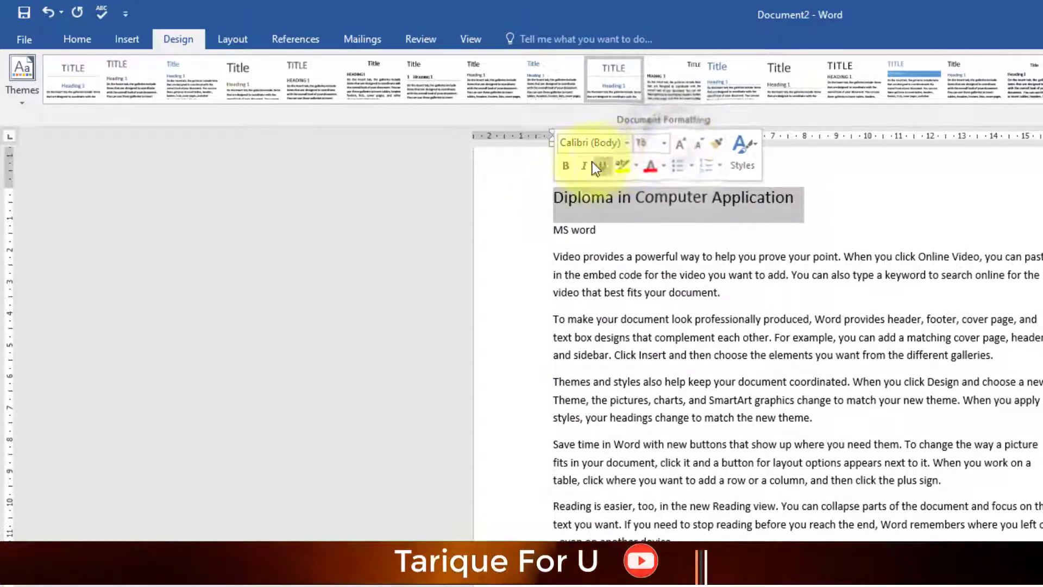
left_click(567, 165)
Step: Make the "MS word" line bold and underlined
left_click(567, 226)
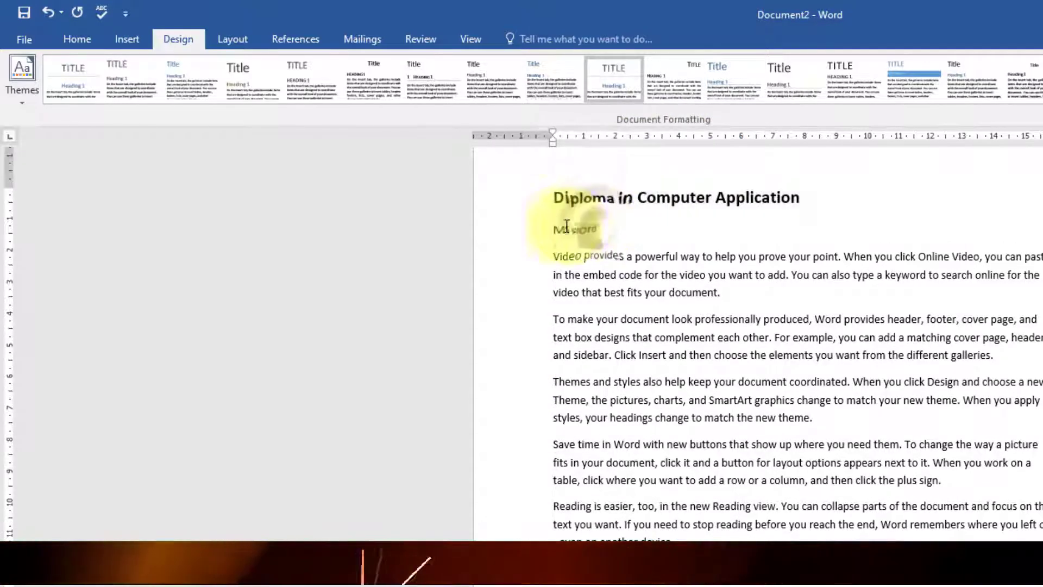
triple_click(566, 226)
left_click(567, 198)
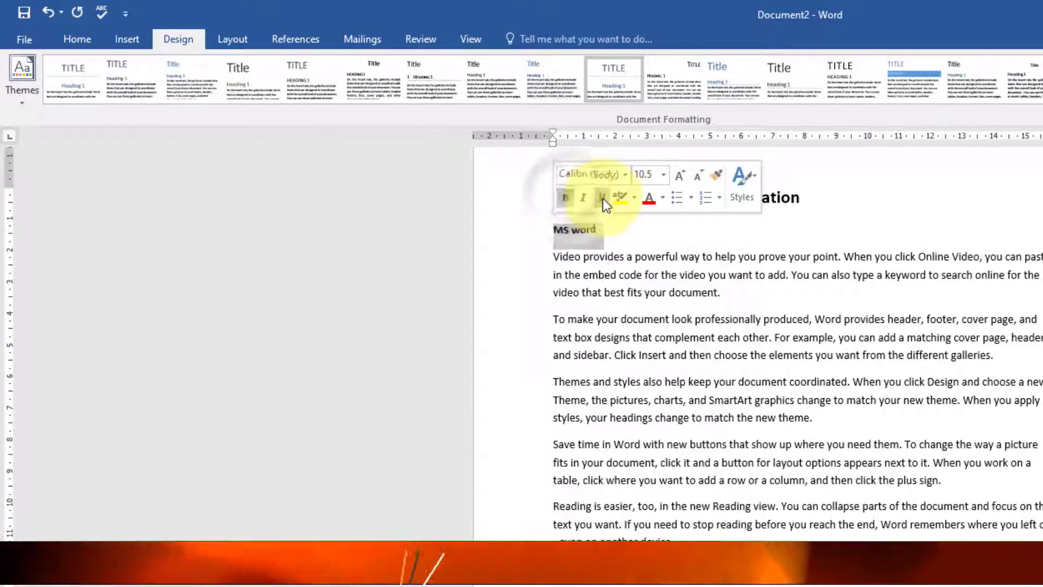
left_click(603, 199)
left_click(618, 236)
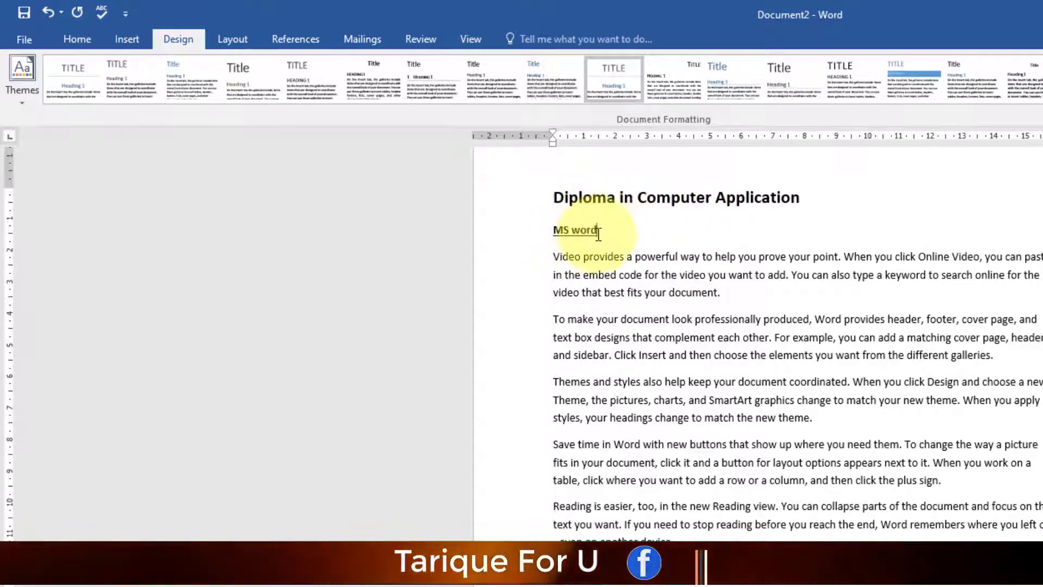
Step: Preview the themes on the text and apply the compact style set with a small centred title and no space between paragraphs
left_click(26, 89)
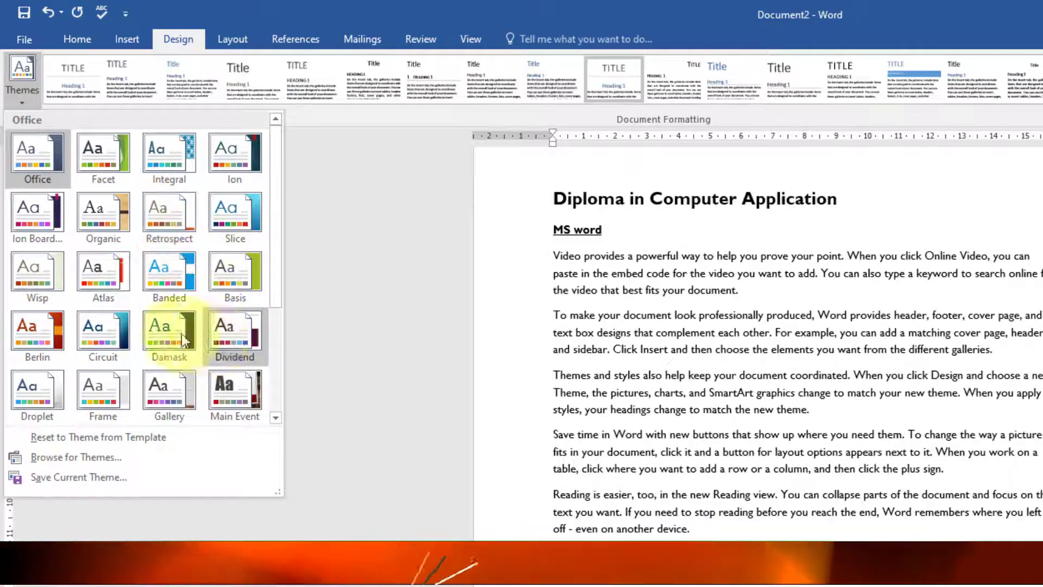
left_click(231, 71)
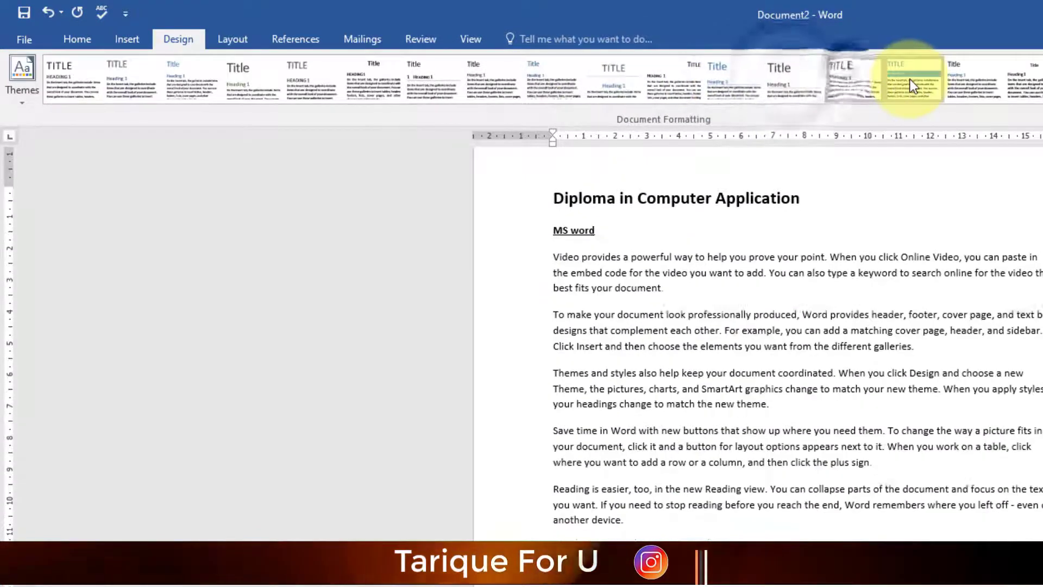
left_click(1007, 73)
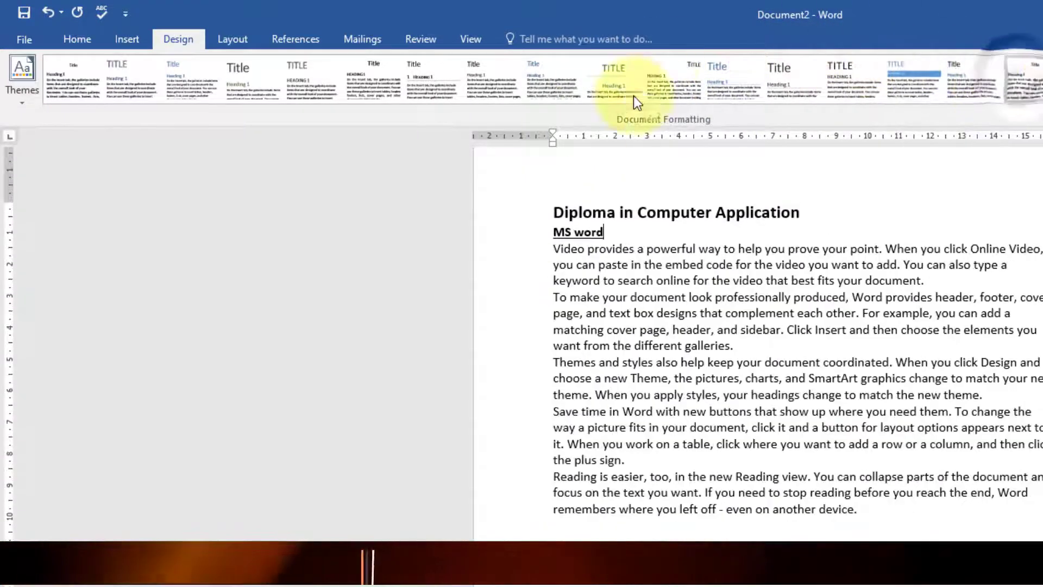
left_click(635, 249)
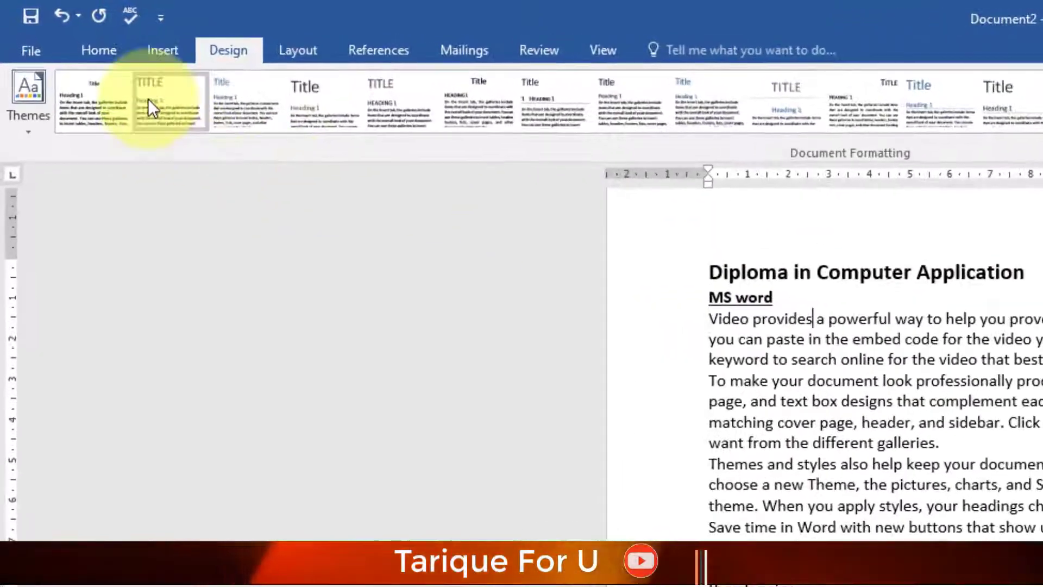
Step: Apply the Heading 1 style to the "Diploma in Computer Application" line
left_click(105, 55)
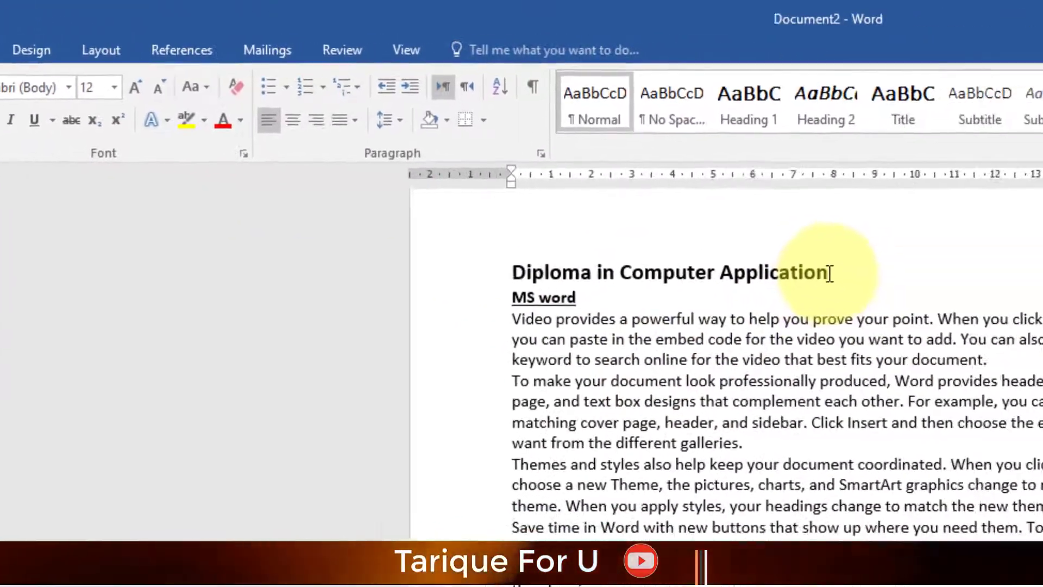
left_click_drag(830, 273, 516, 274)
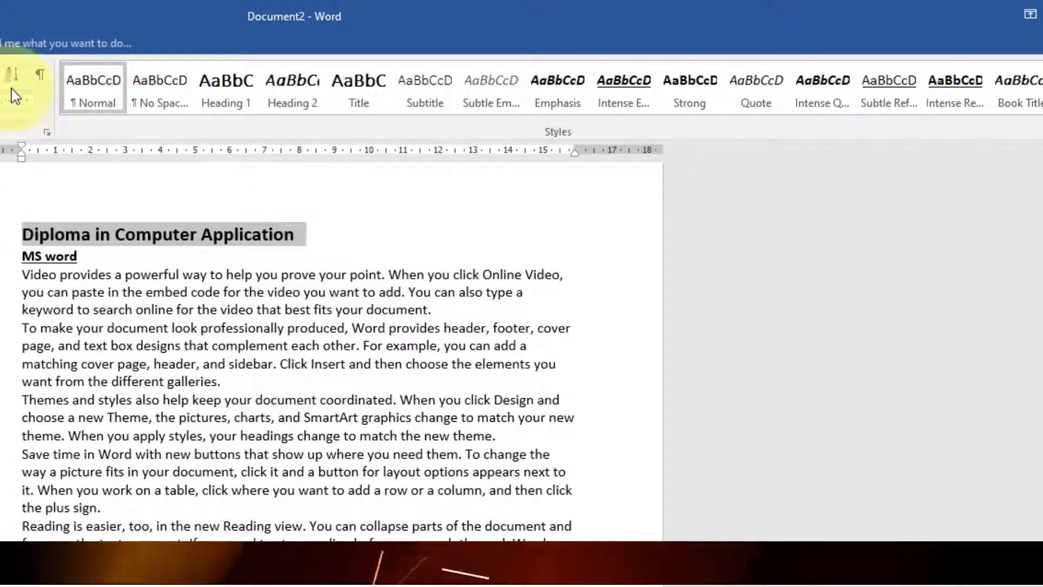
left_click(237, 104)
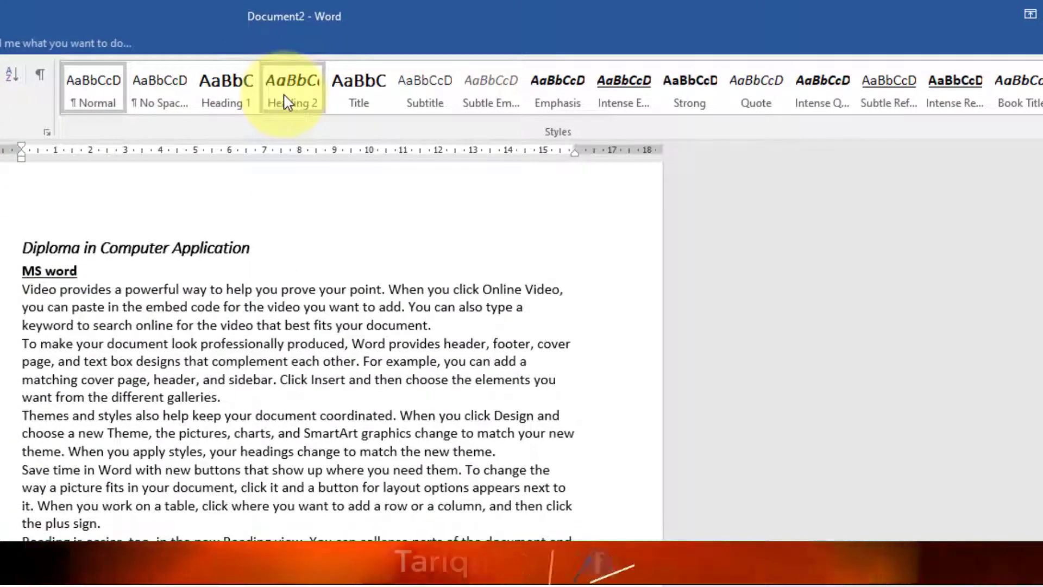
left_click(206, 99)
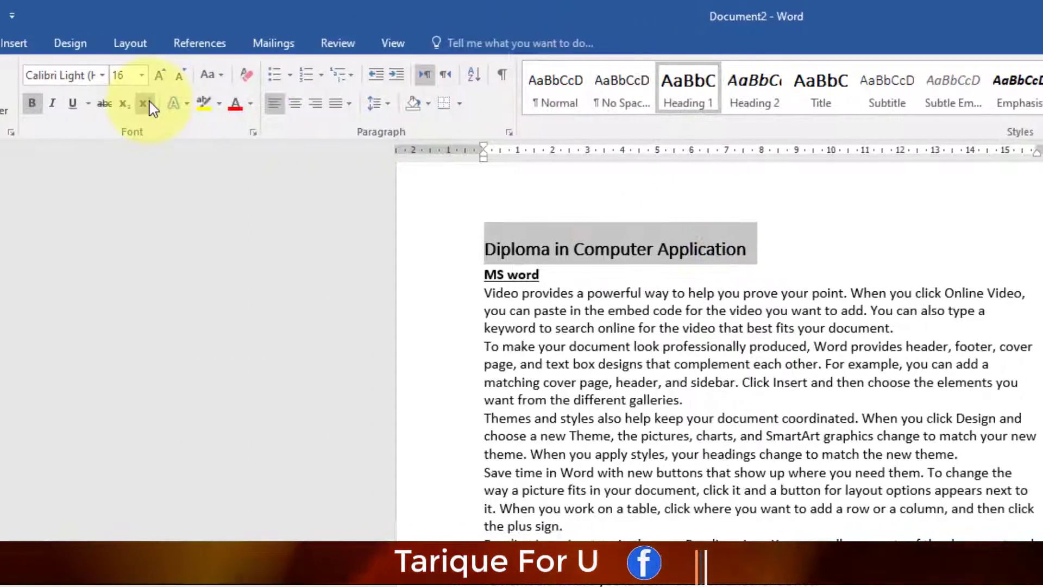
Step: Enlarge the "Diploma in Computer Application" heading to 26 pt
left_click(159, 75)
left_click(159, 74)
left_click(159, 74)
left_click(160, 74)
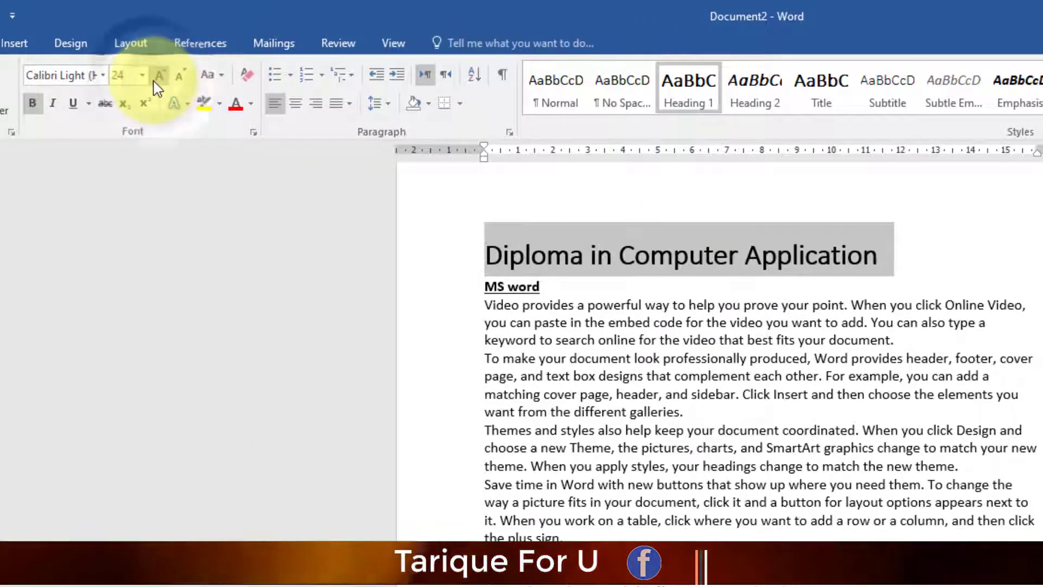
left_click(159, 75)
left_click(736, 247)
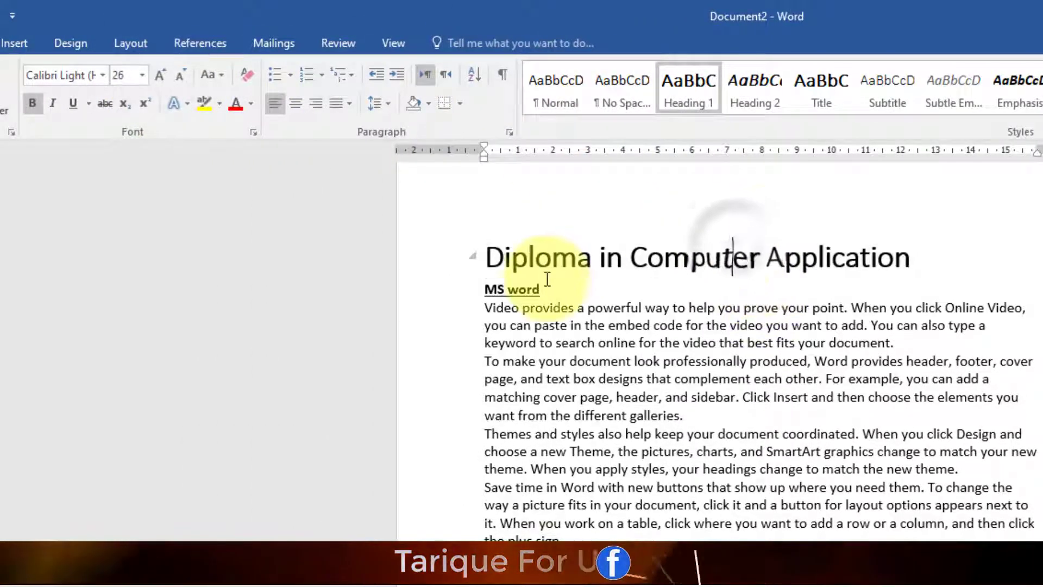
Step: Apply the Title style to the "MS word" line and centre the "Diploma in Computer Application" heading
left_click_drag(549, 289, 484, 288)
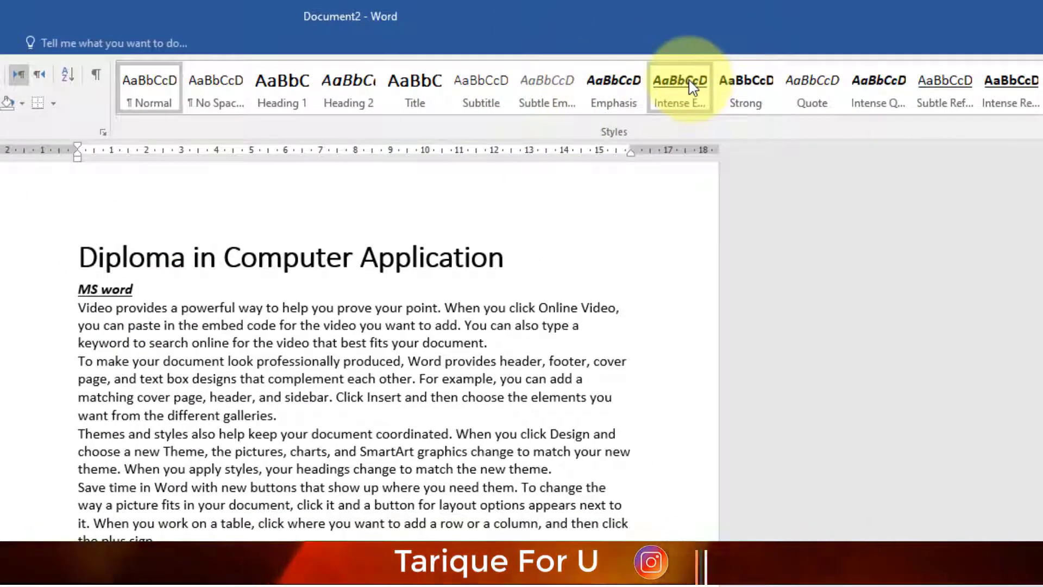
left_click(423, 96)
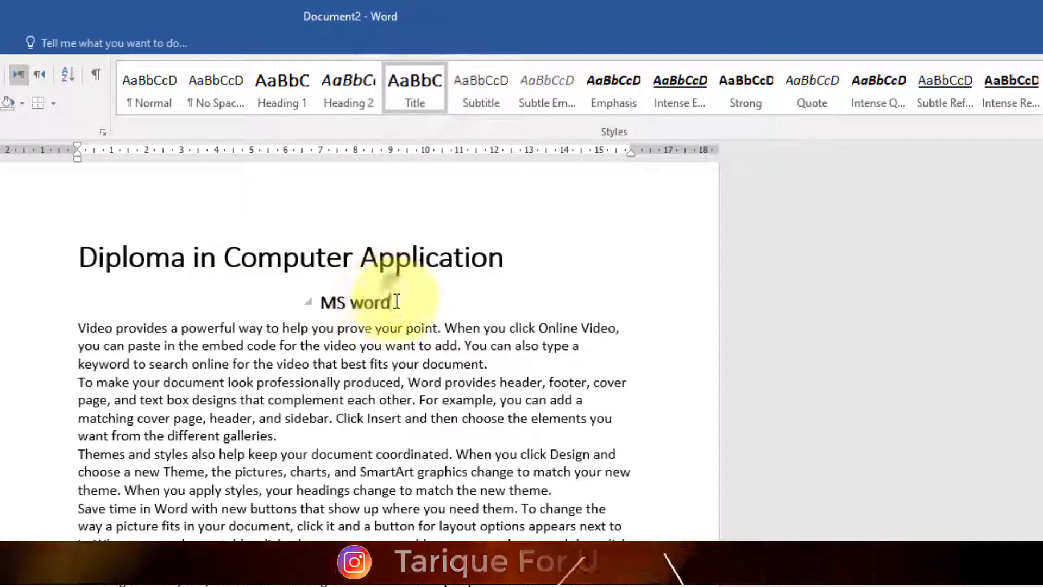
key("ctrl+e")
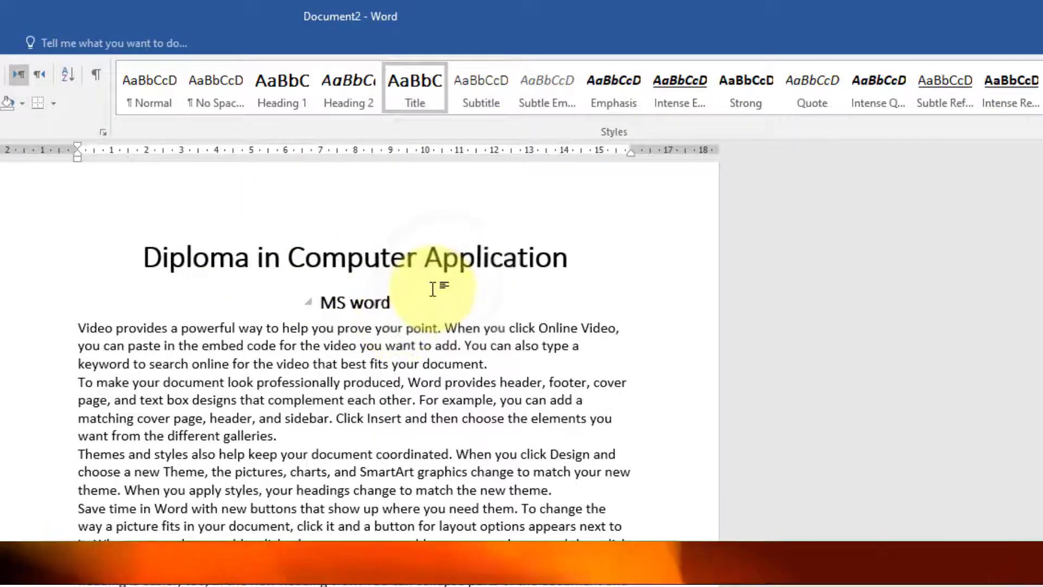
left_click(433, 289)
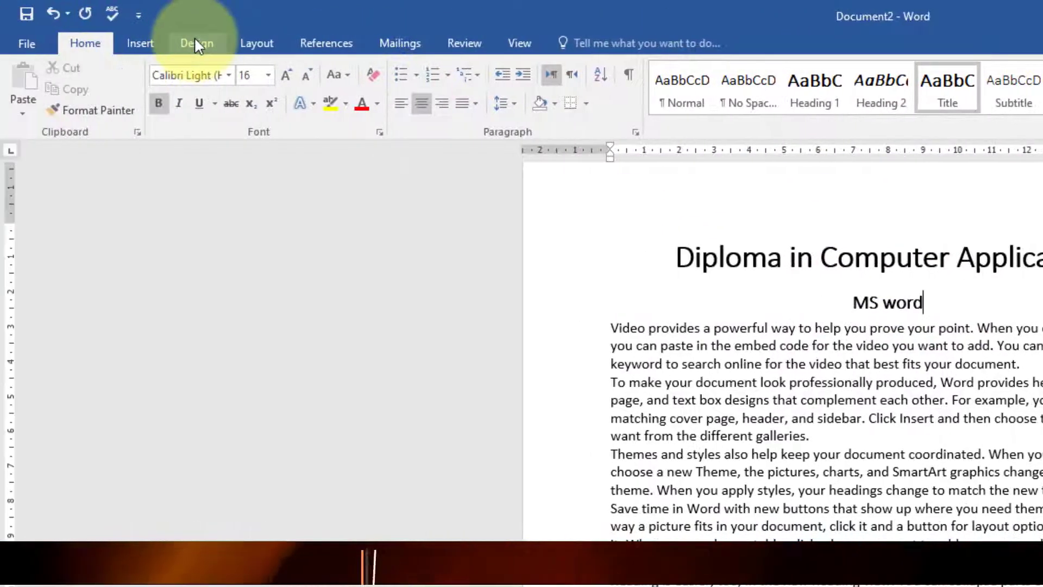
Step: Apply the style set with a blue heading and a large centred all-caps title between thin lines
left_click(196, 44)
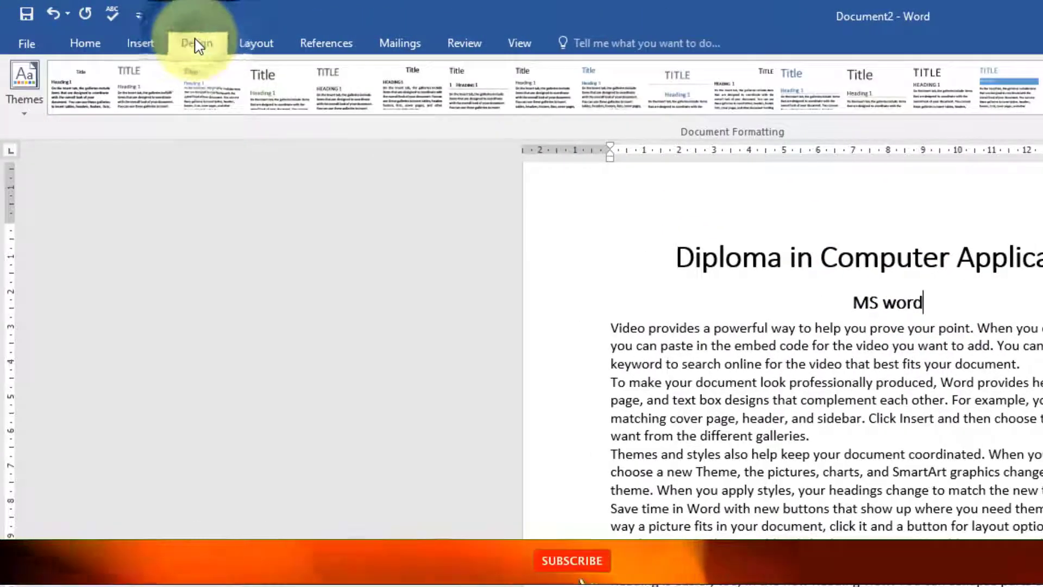
left_click(24, 95)
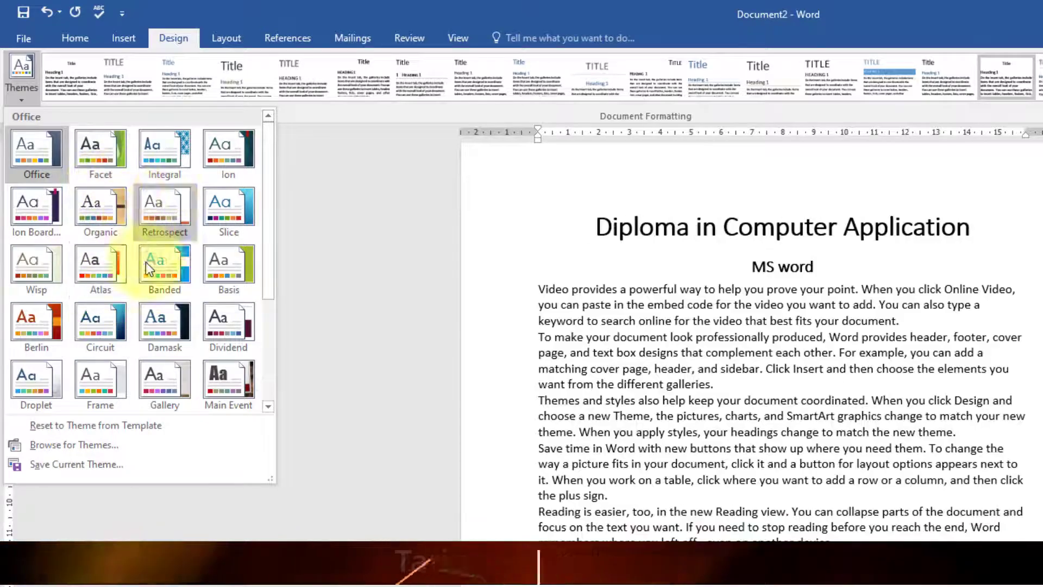
left_click(956, 226)
left_click_drag(973, 226, 612, 235)
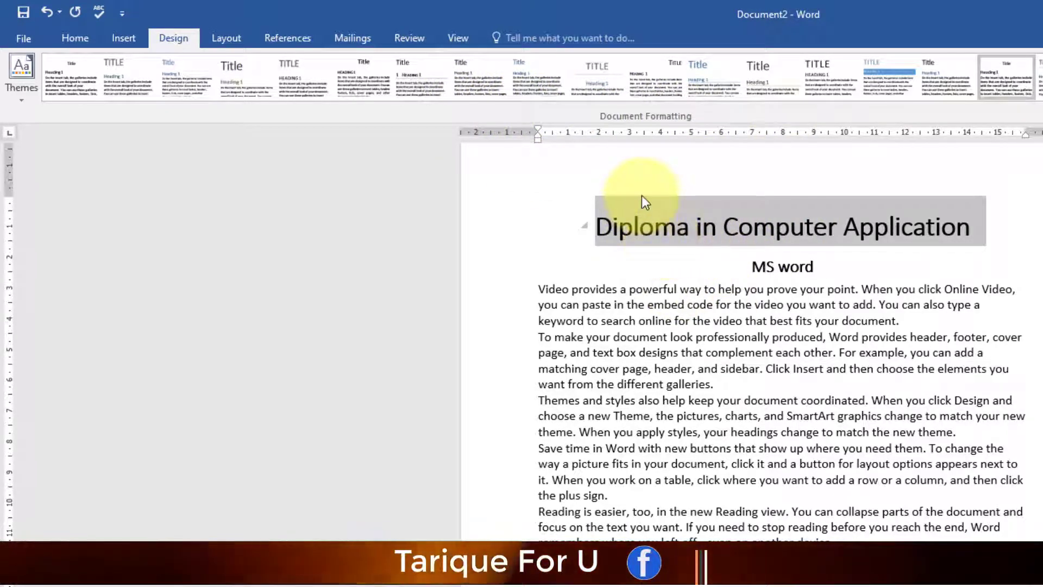
left_click(125, 73)
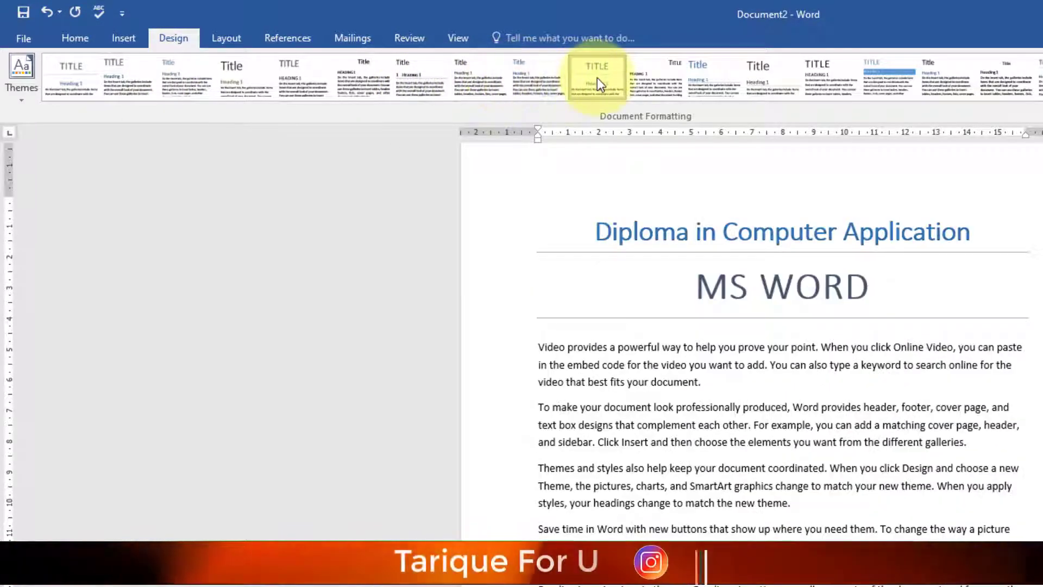
left_click(598, 77)
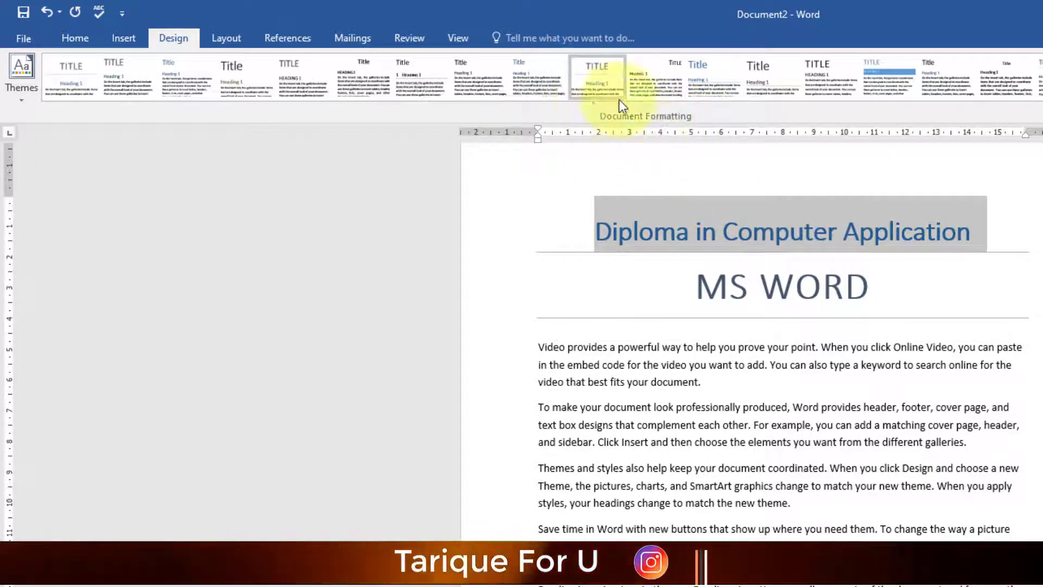
left_click(798, 292)
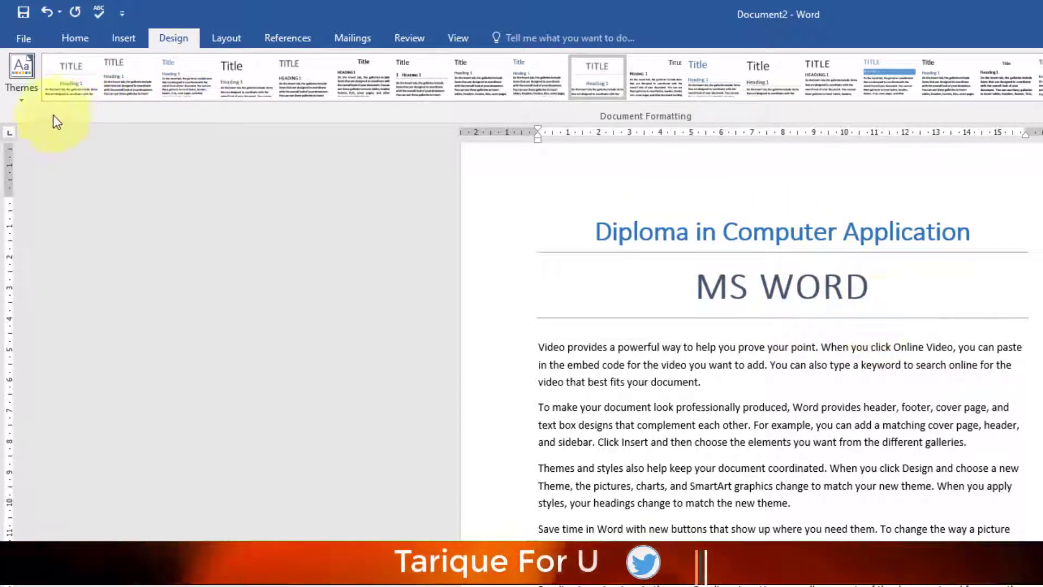
Step: Apply the Shaded style set and the Slice theme to the document
left_click(25, 102)
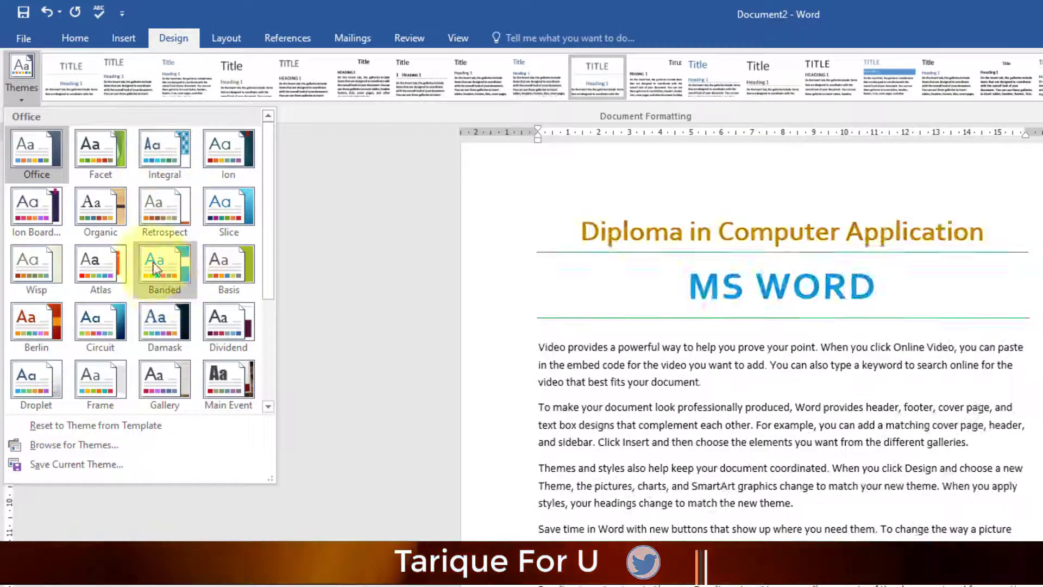
left_click(574, 257)
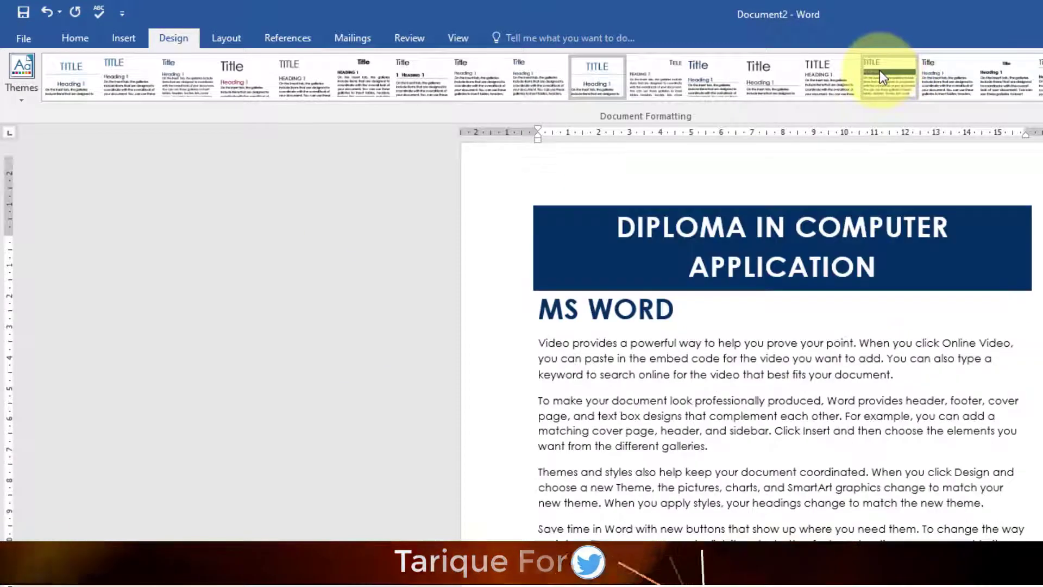
left_click(879, 70)
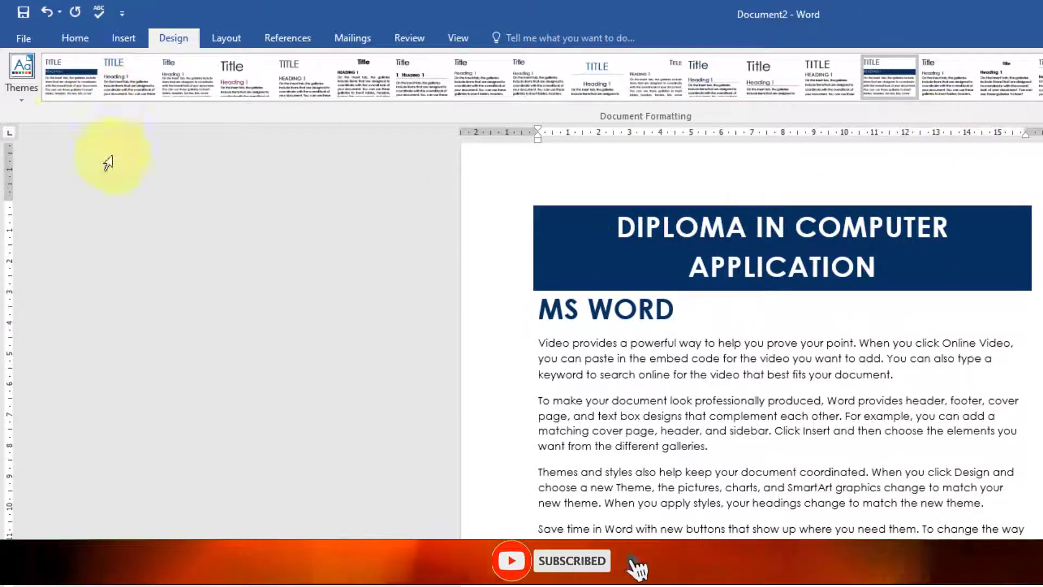
left_click(21, 98)
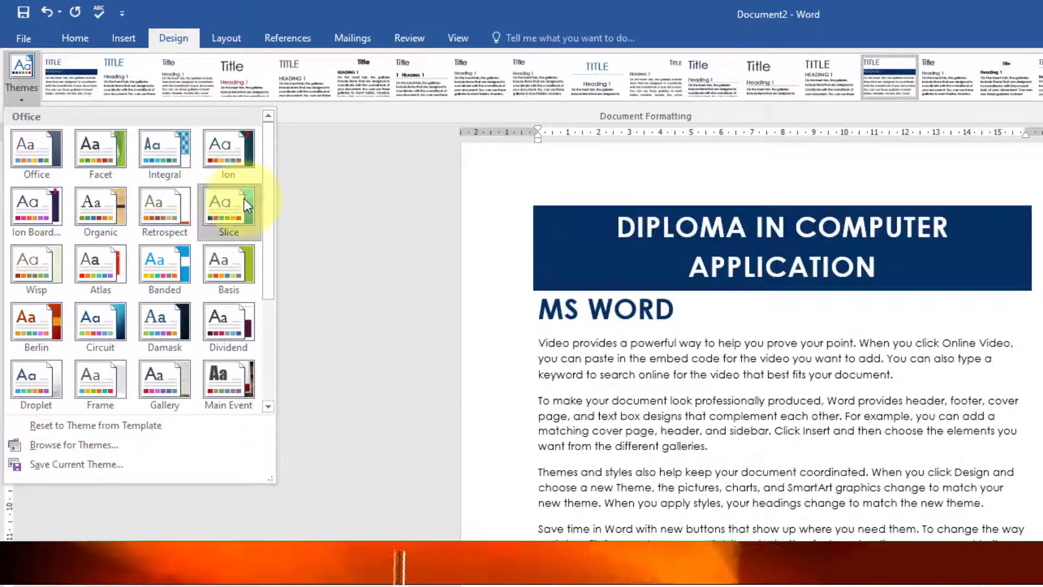
left_click(242, 200)
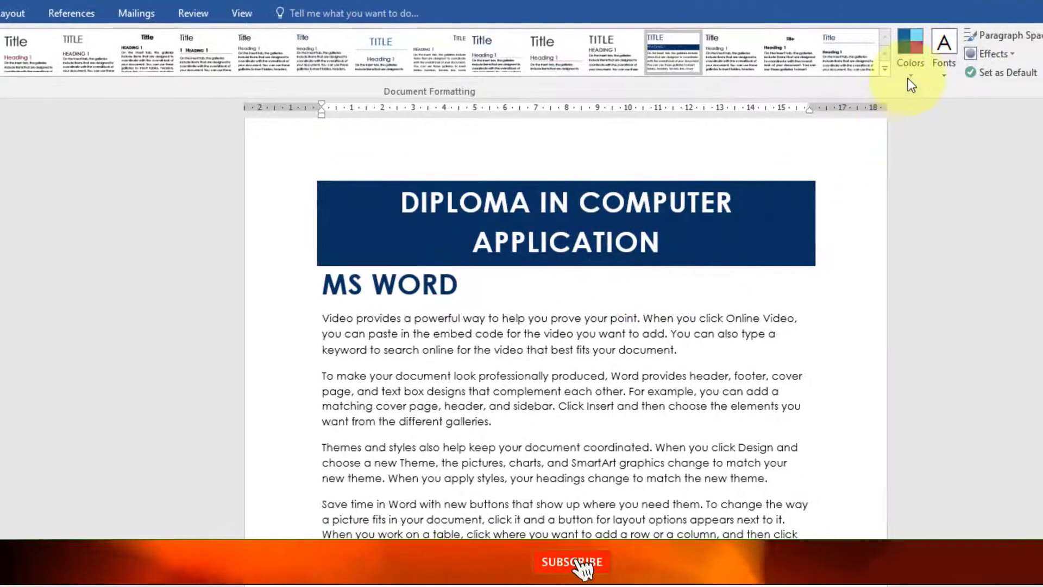
Step: Set the theme colours to Blue Green and the theme fonts to Calibri
left_click(909, 75)
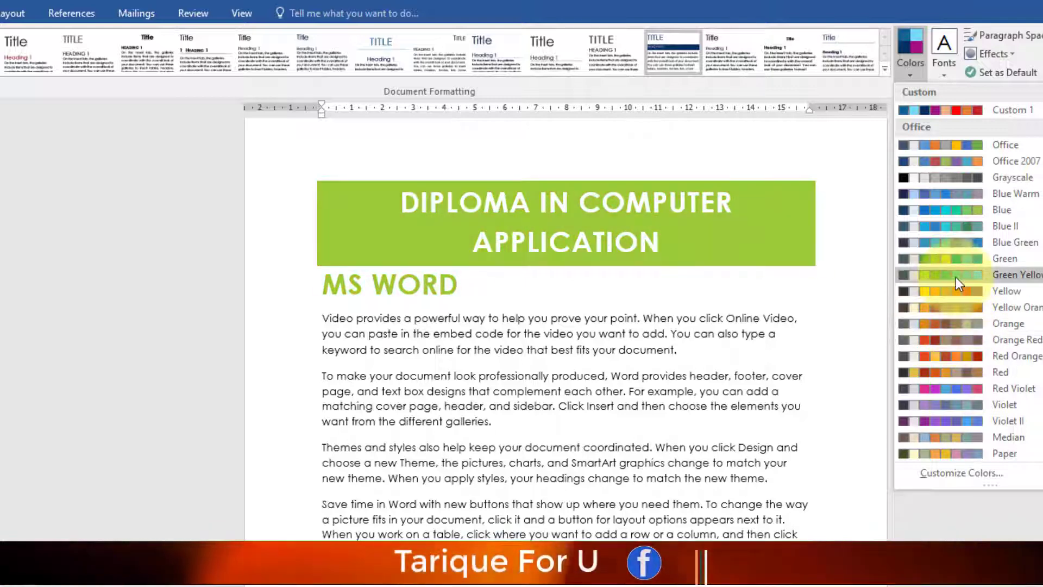
left_click(948, 243)
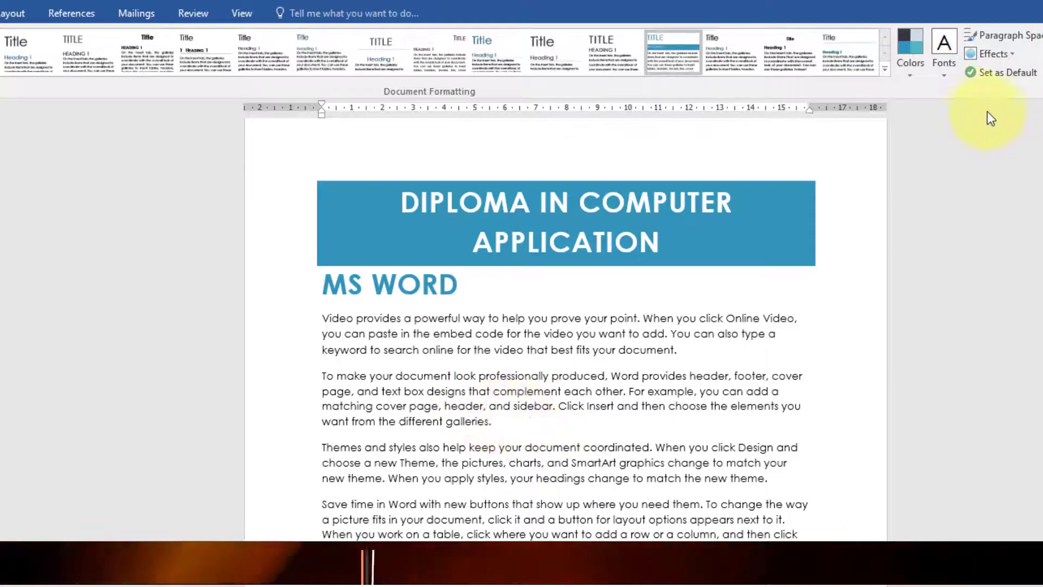
left_click(945, 80)
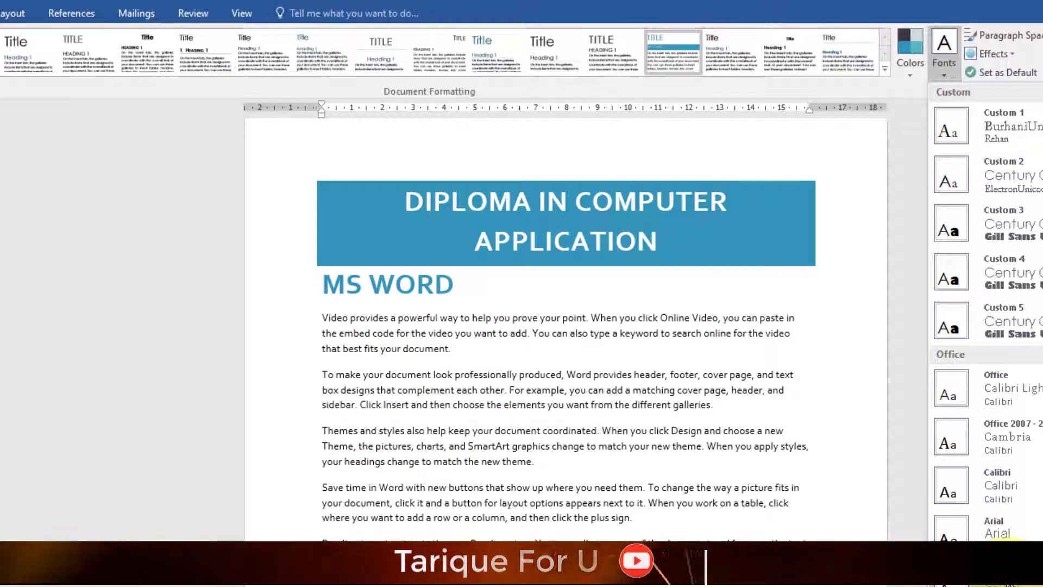
scroll(1004, 518, "down", 5)
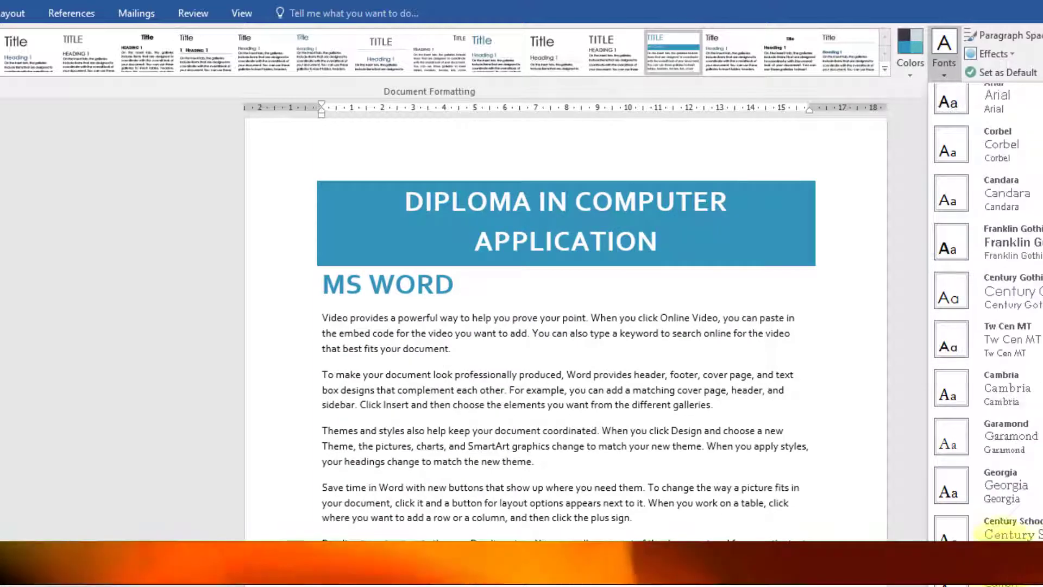
scroll(1003, 511, "up", 5)
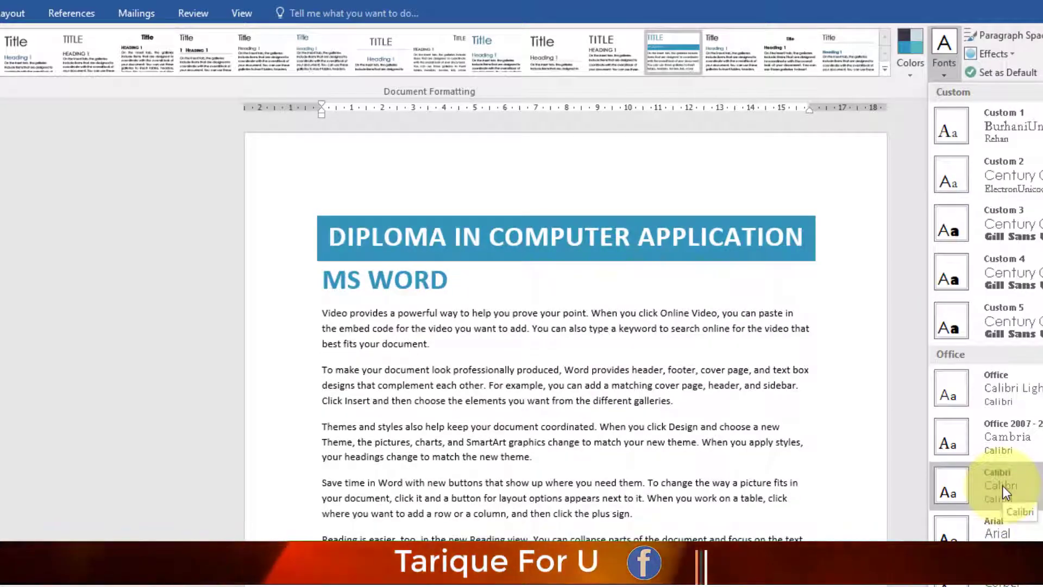
left_click(1002, 485)
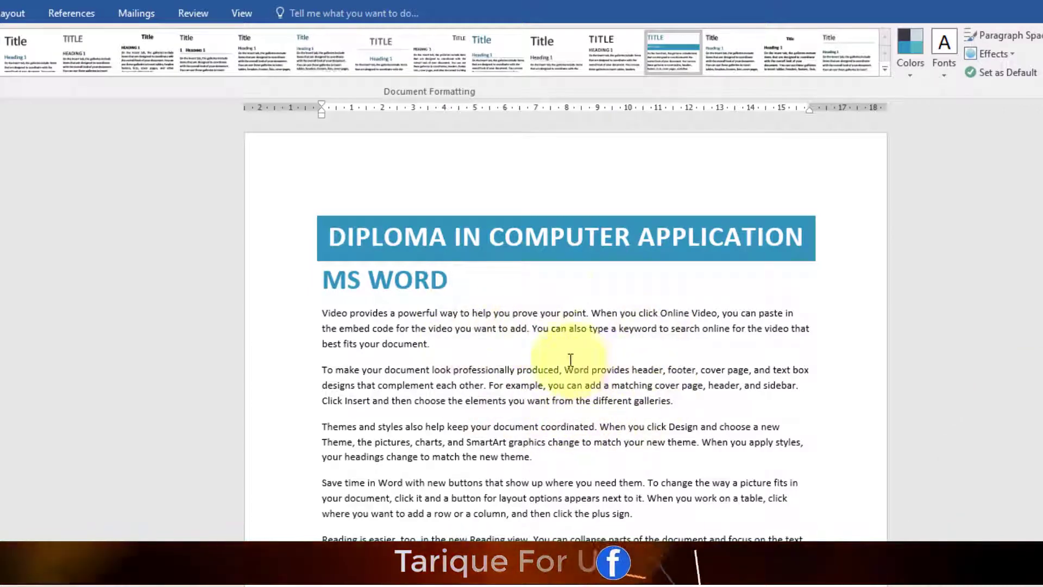
Step: Enlarge the text of the body paragraphs below the MS WORD heading and justify them
left_click_drag(322, 313, 434, 584)
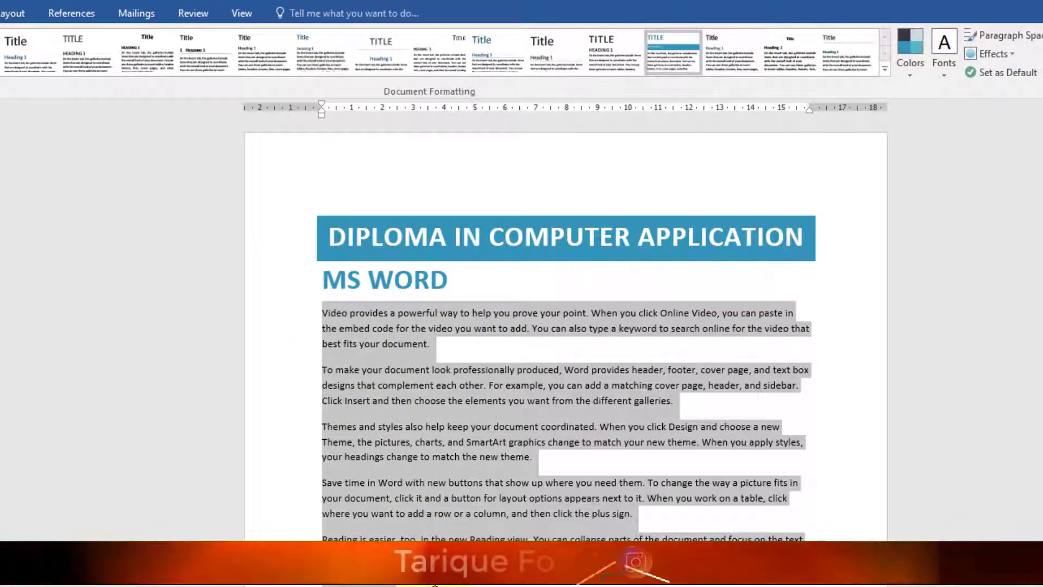
key("ctrl+bracketright")
key("ctrl+bracketright")
key("ctrl+bracketright")
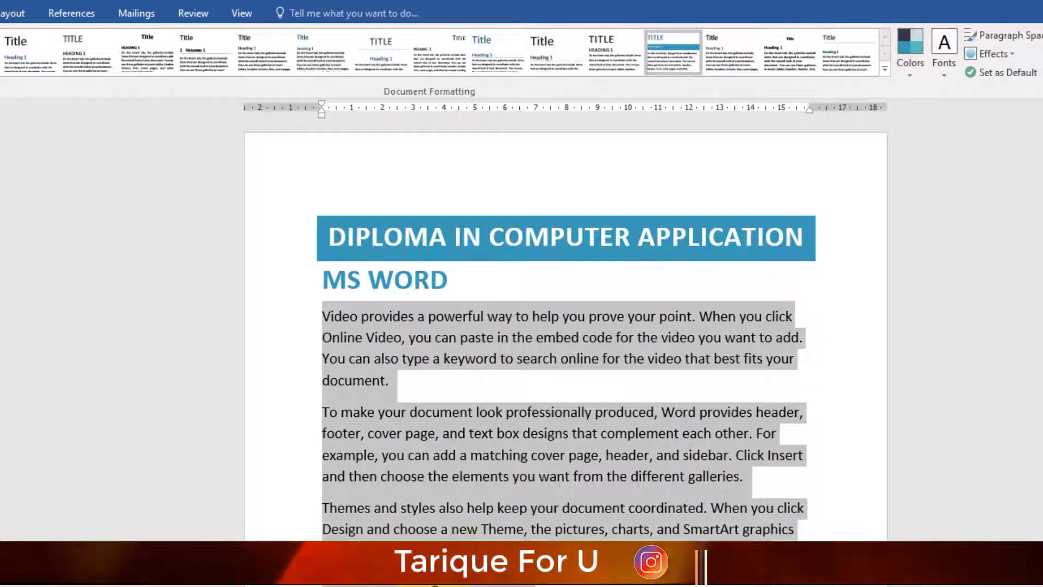
key("ctrl+j")
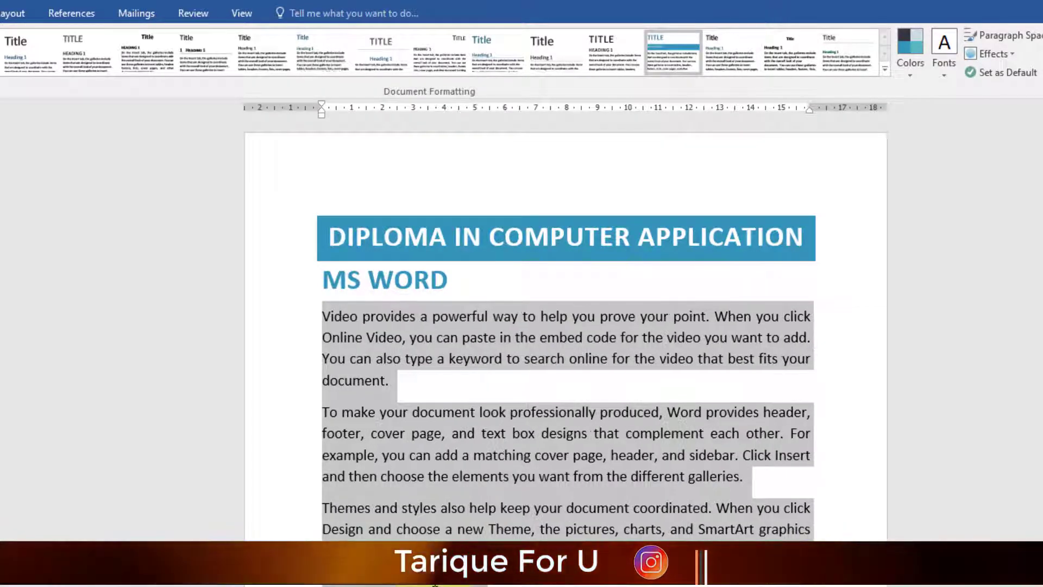
left_click(494, 496)
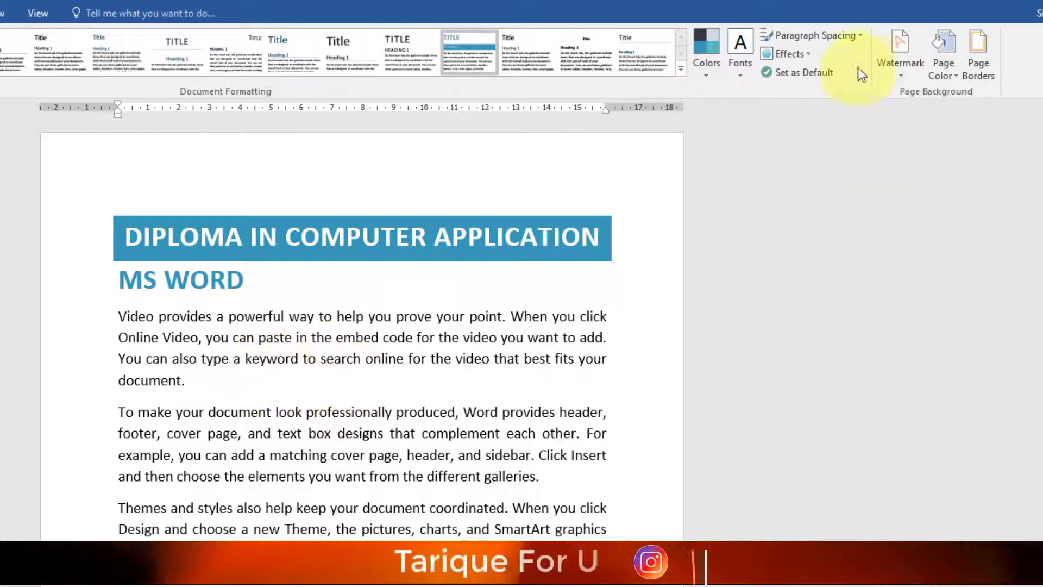
Step: Set the document's paragraph spacing to No Paragraph Space
left_click(855, 36)
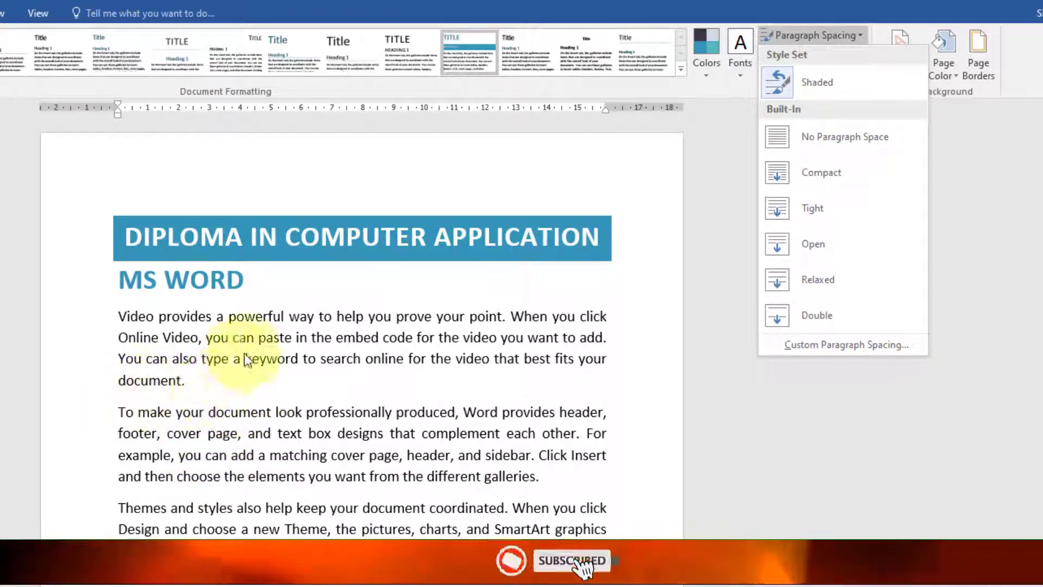
left_click(814, 136)
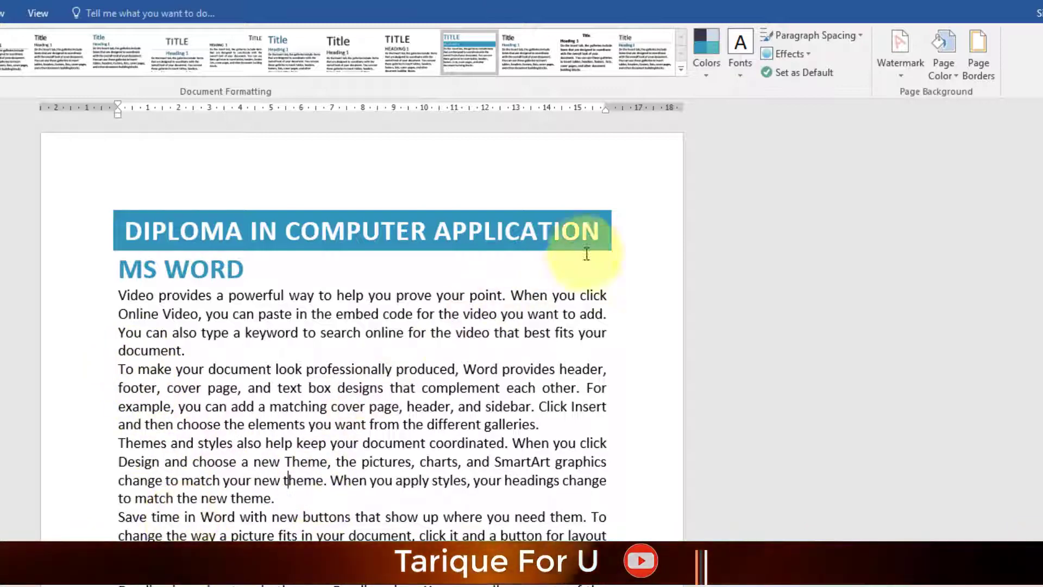
left_click(839, 36)
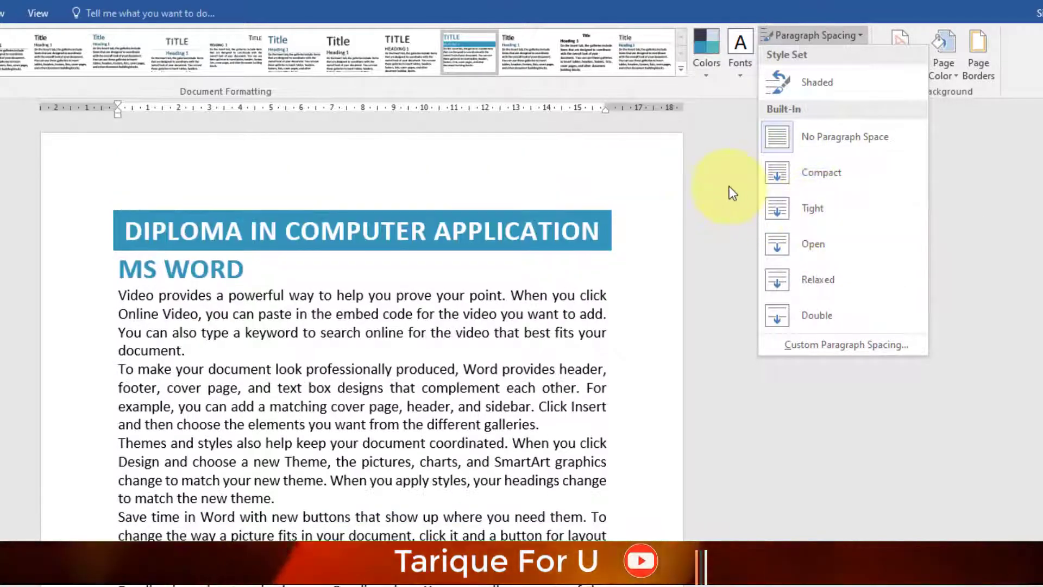
left_click(730, 186)
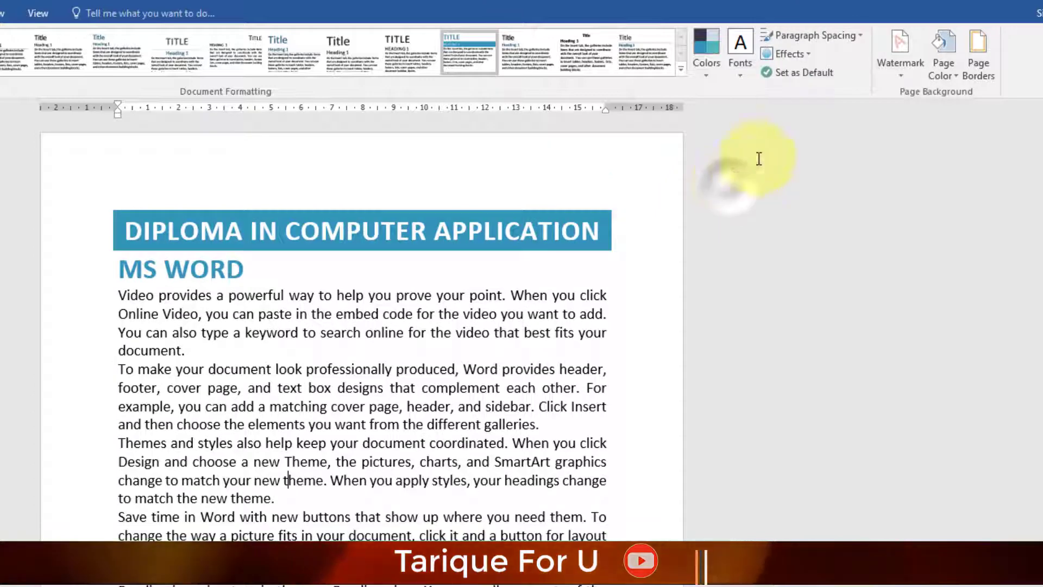
Step: Look through the theme effects and insert two blank lines between the MS WORD heading and the body text
left_click(811, 57)
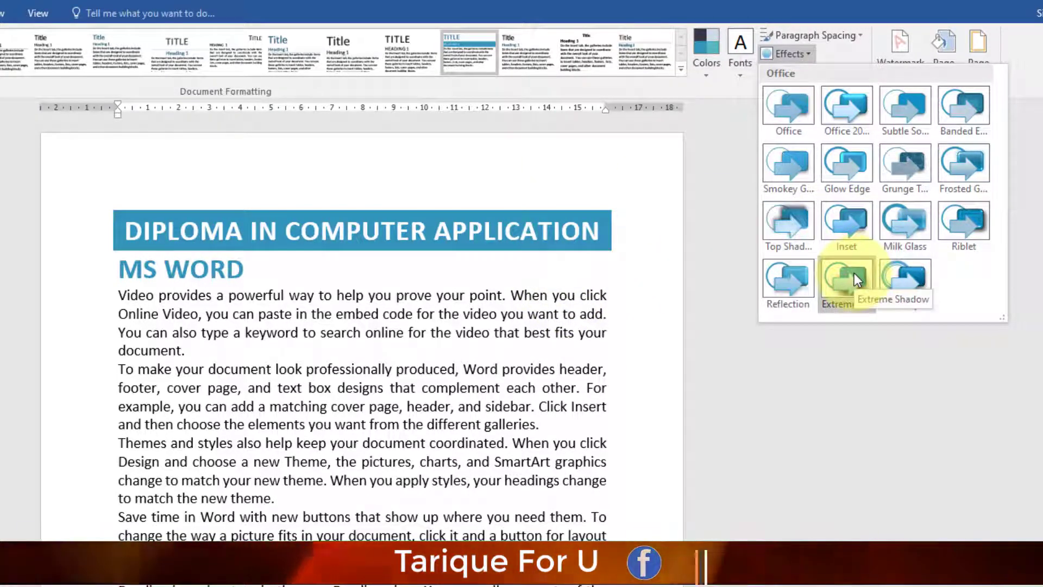
left_click(187, 276)
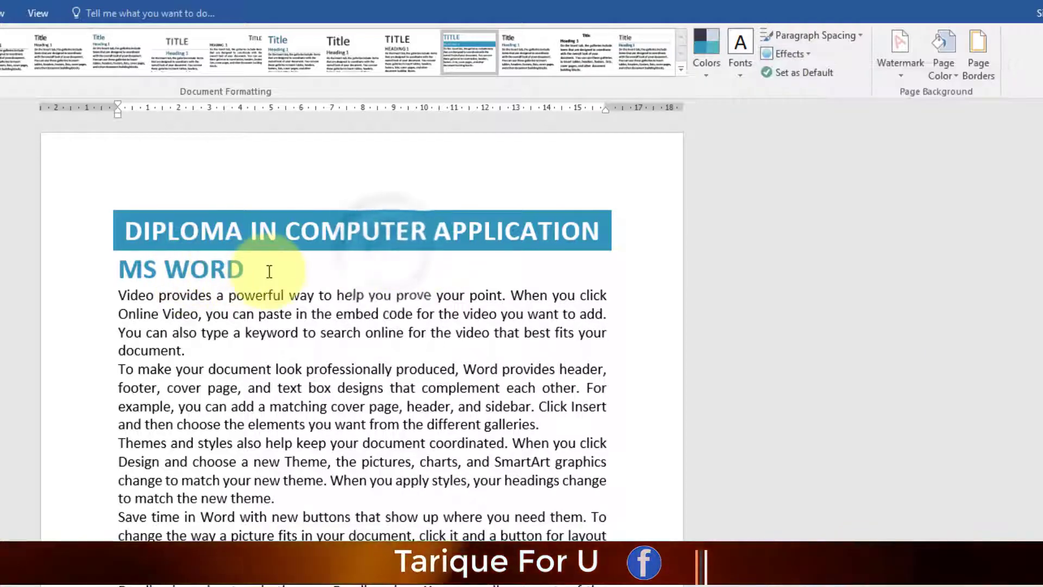
left_click(270, 272)
key("Return")
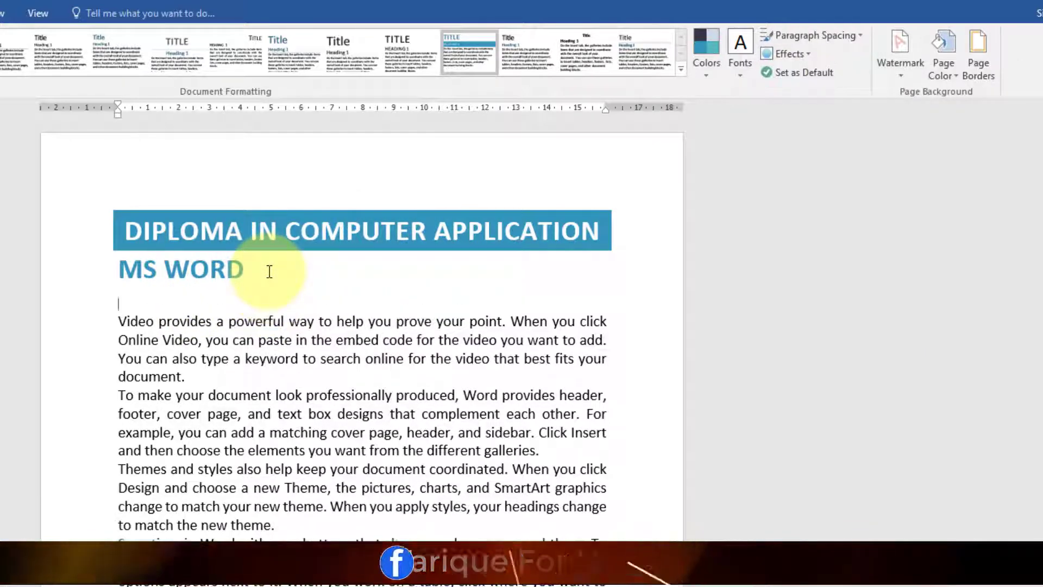
key("Return")
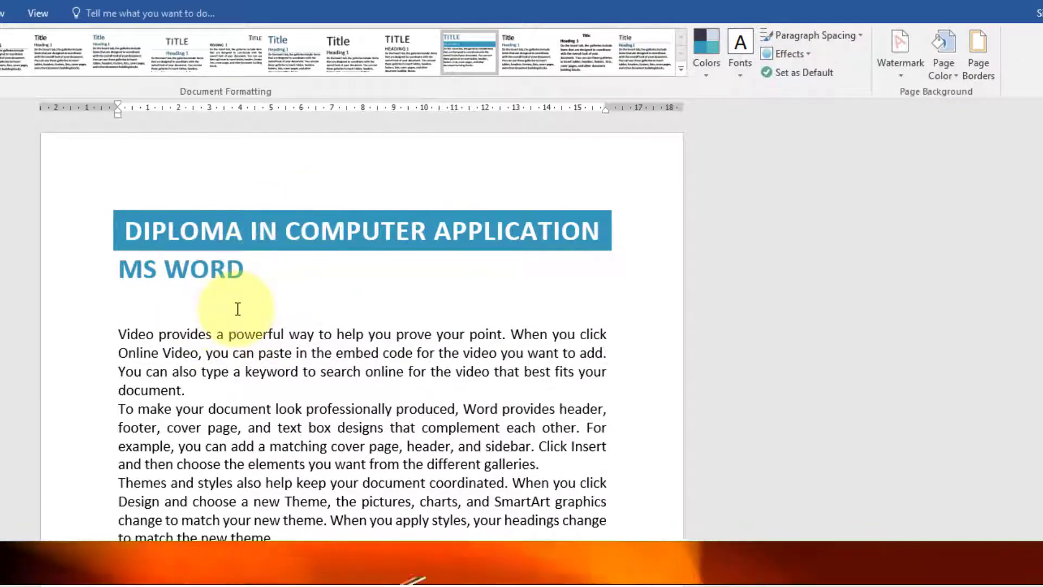
left_click(800, 57)
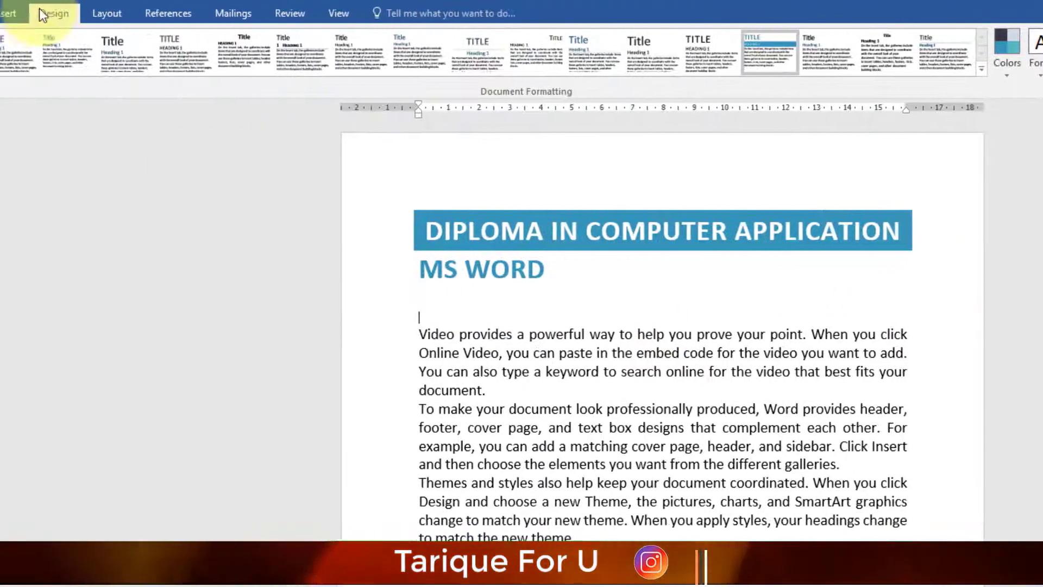
Step: Draw a rounded rectangle about 15 cm wide in the blank space between the MS WORD heading and the body text
left_click(54, 12)
left_click(168, 68)
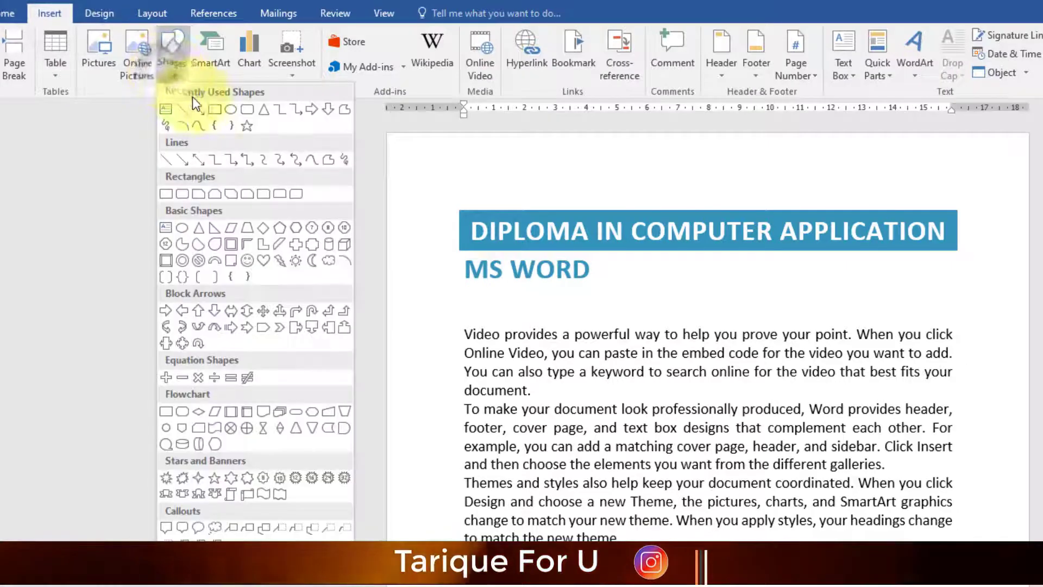
left_click(271, 133)
left_click_drag(491, 300, 954, 337)
left_click_drag(738, 317, 720, 305)
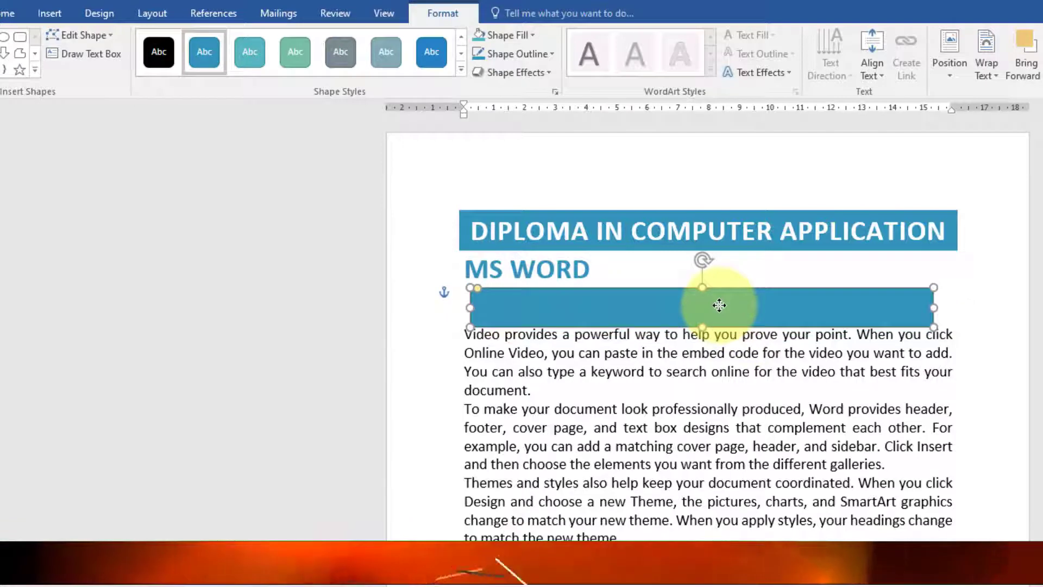
Step: Fill the rounded rectangle with dark red and give it a dark blue outline
left_click(528, 36)
left_click(478, 161)
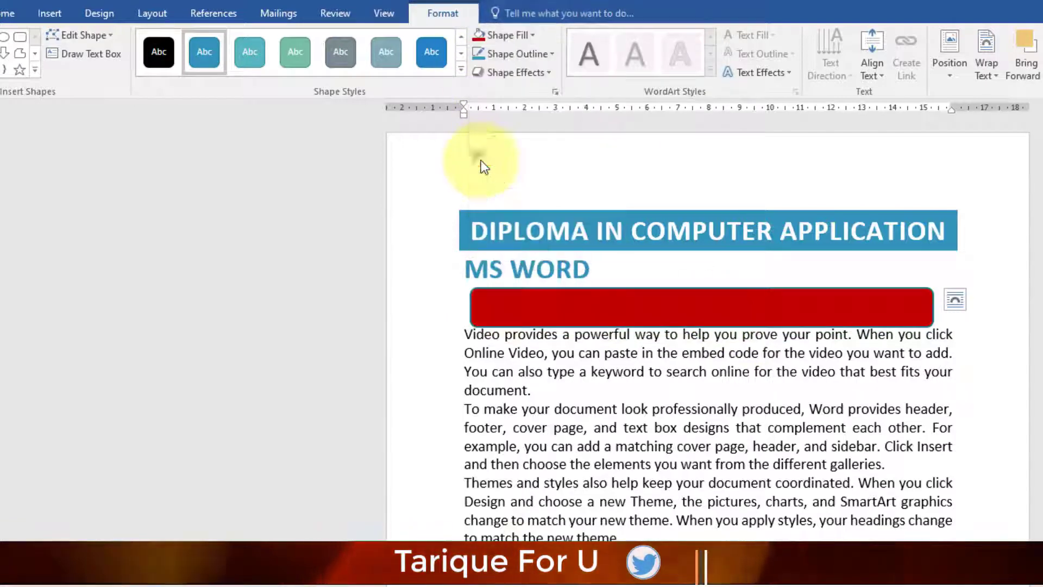
left_click(552, 54)
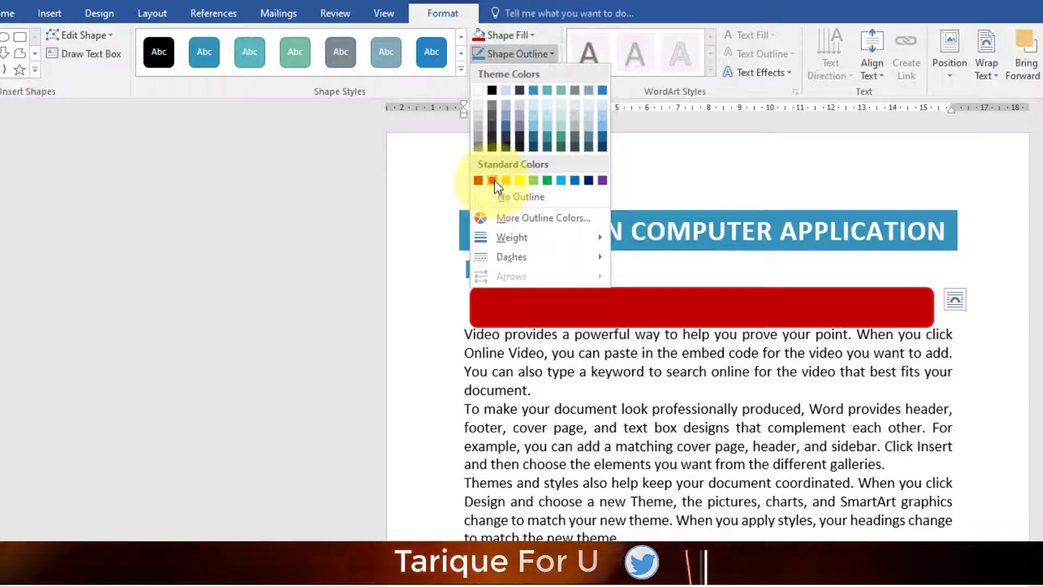
left_click(588, 181)
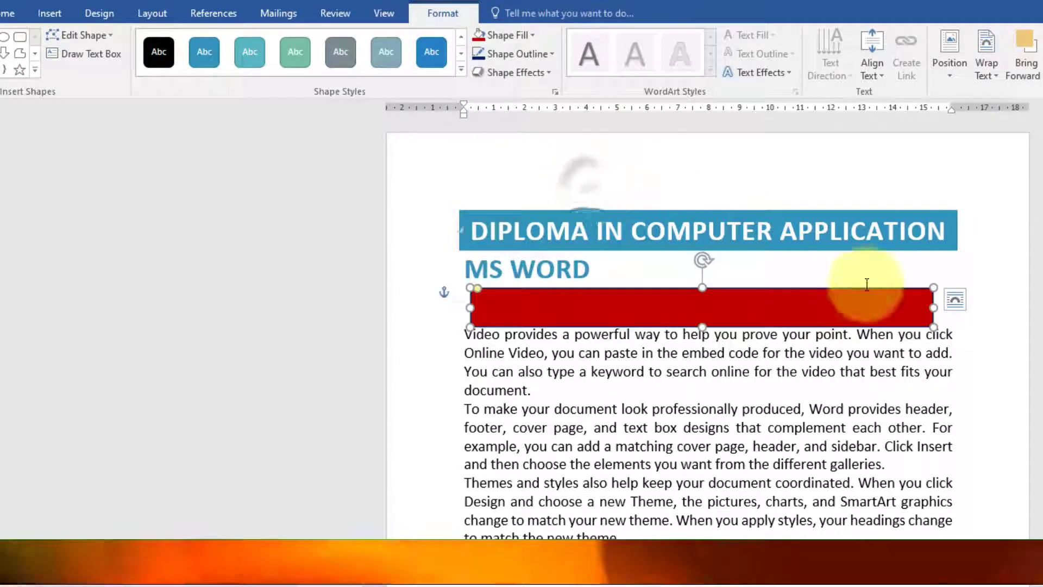
Step: Set the rounded rectangle's outline weight to 3 pt and deselect the shape
left_click(546, 59)
mouse_move(522, 243)
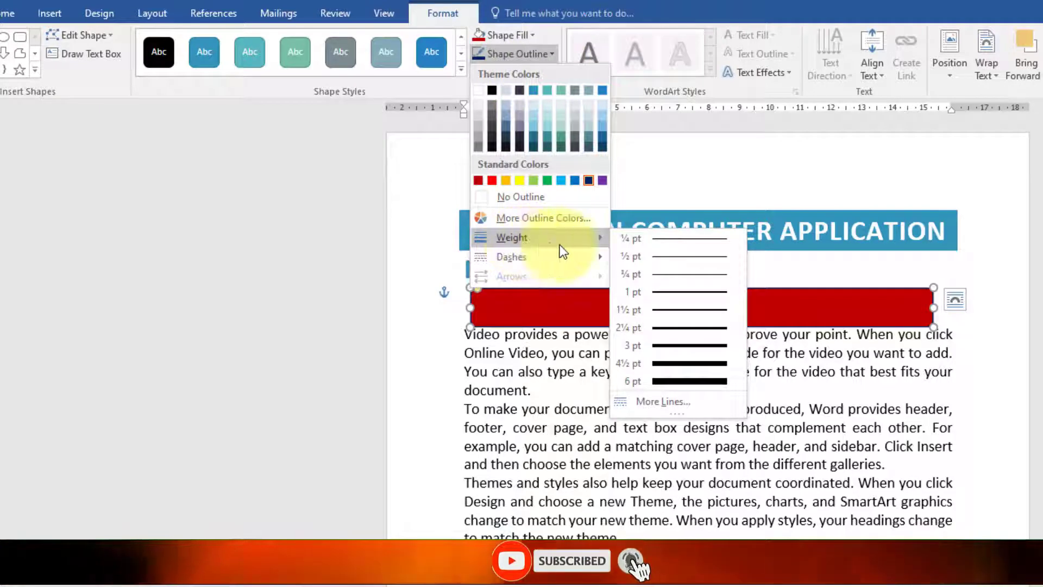
left_click(688, 349)
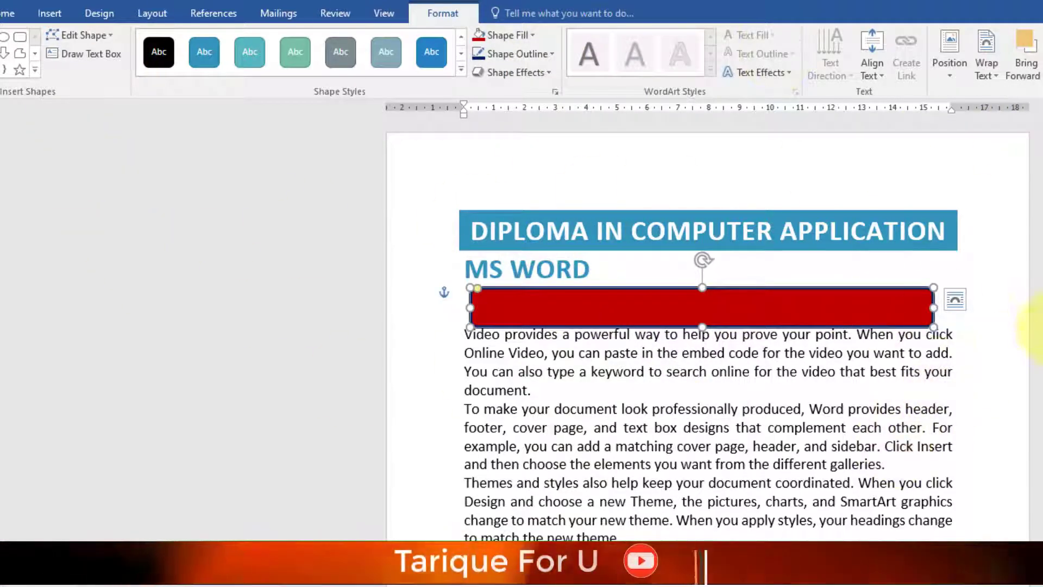
left_click(1031, 337)
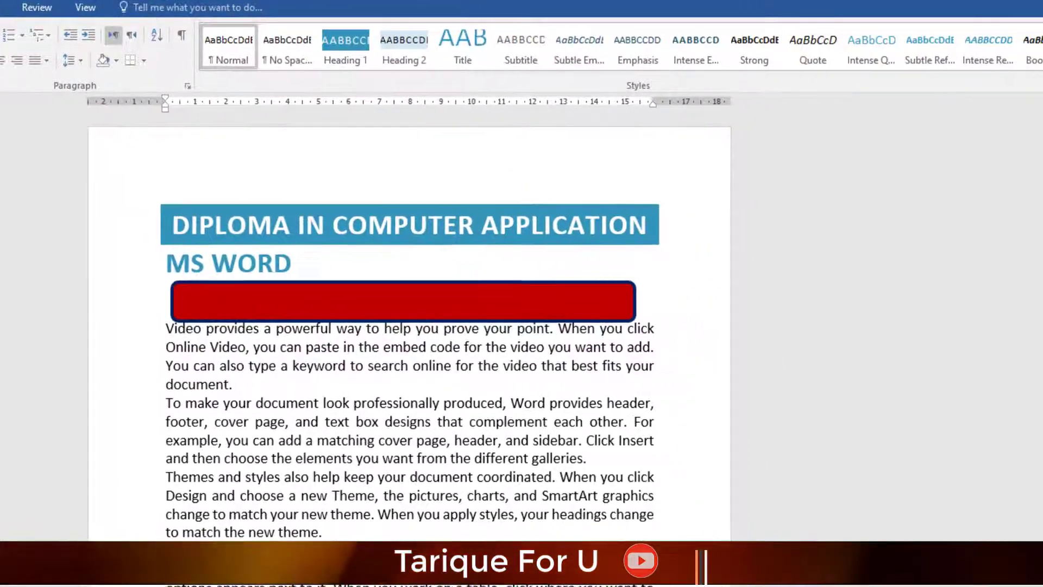
Step: Apply the Extreme Shadow theme effects to the document
key("alt+g")
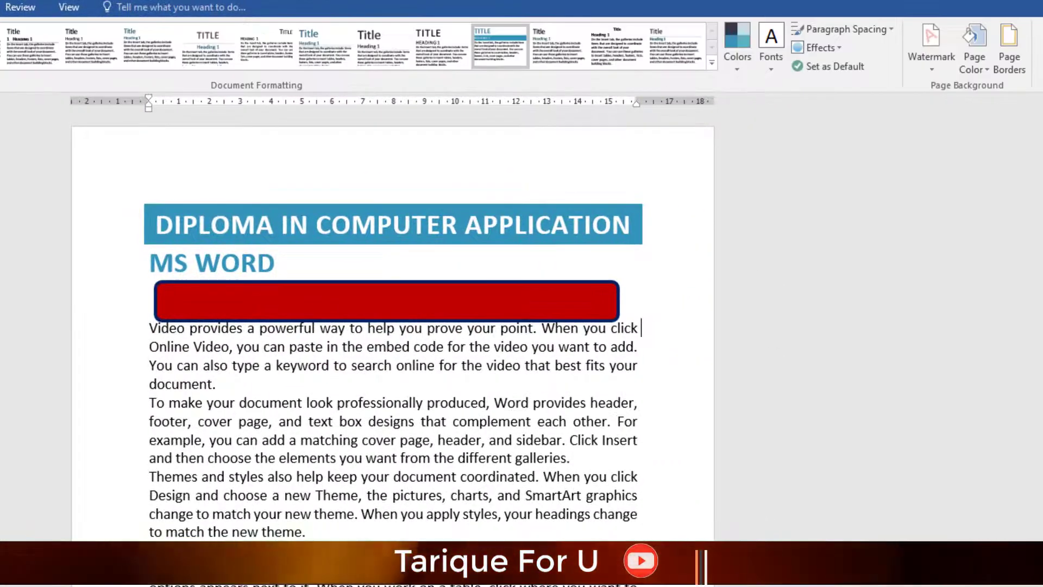
left_click(842, 51)
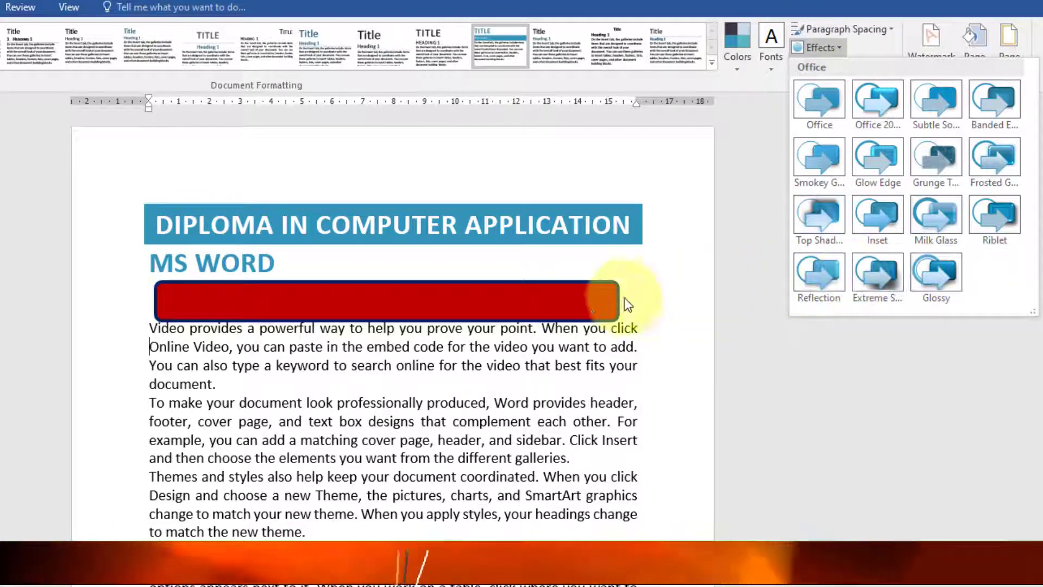
left_click(885, 275)
Step: Thicken the rounded rectangle's outline to 4½ pt and change the outline colour to red
left_click(228, 50)
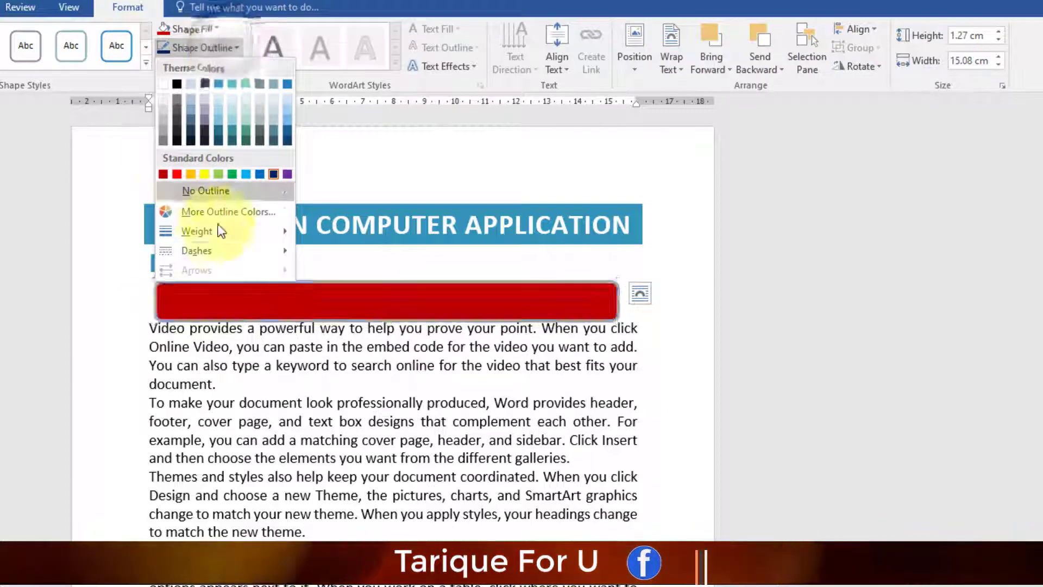
mouse_move(214, 233)
left_click(375, 357)
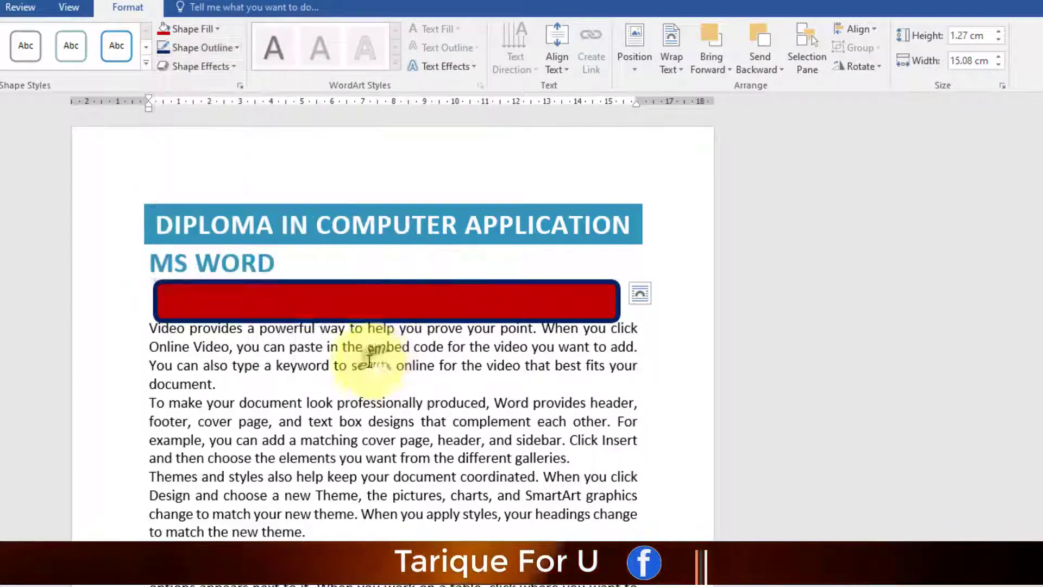
left_click(240, 50)
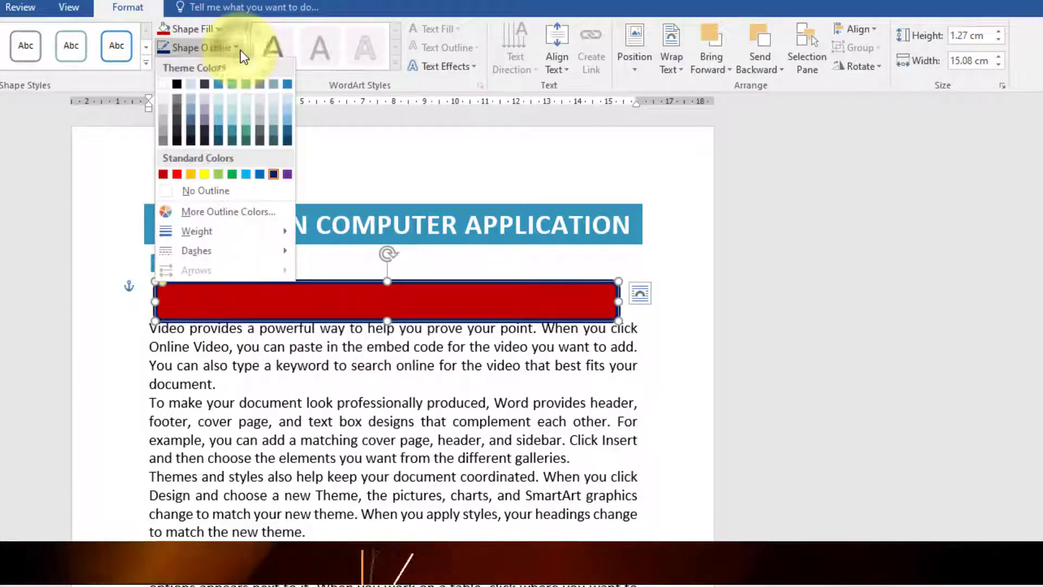
left_click(176, 174)
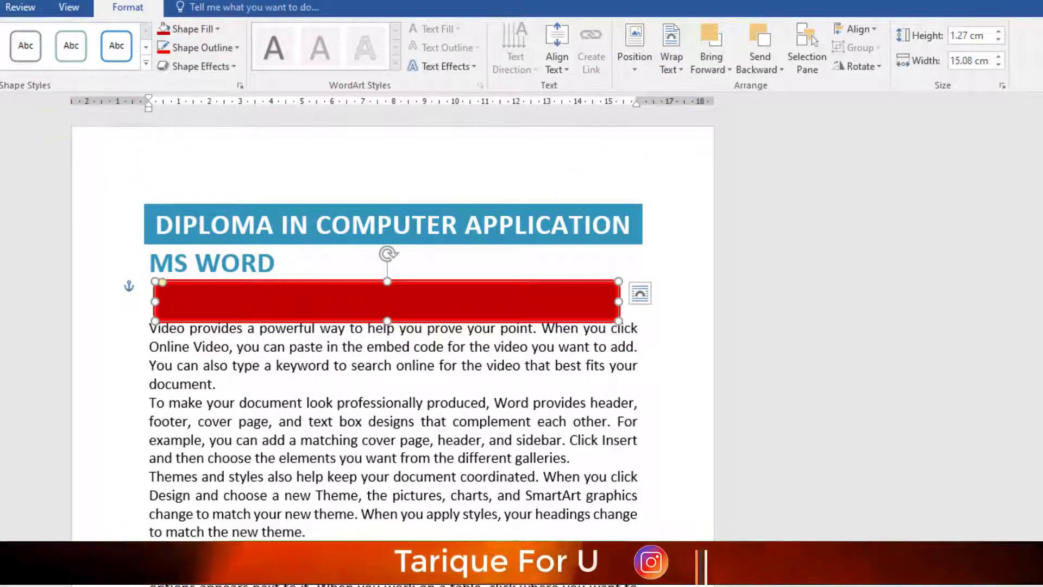
left_click(701, 264)
Step: Apply the Top Shadow theme effects to the document and review the other effects with the rounded rectangle selected
left_click(830, 52)
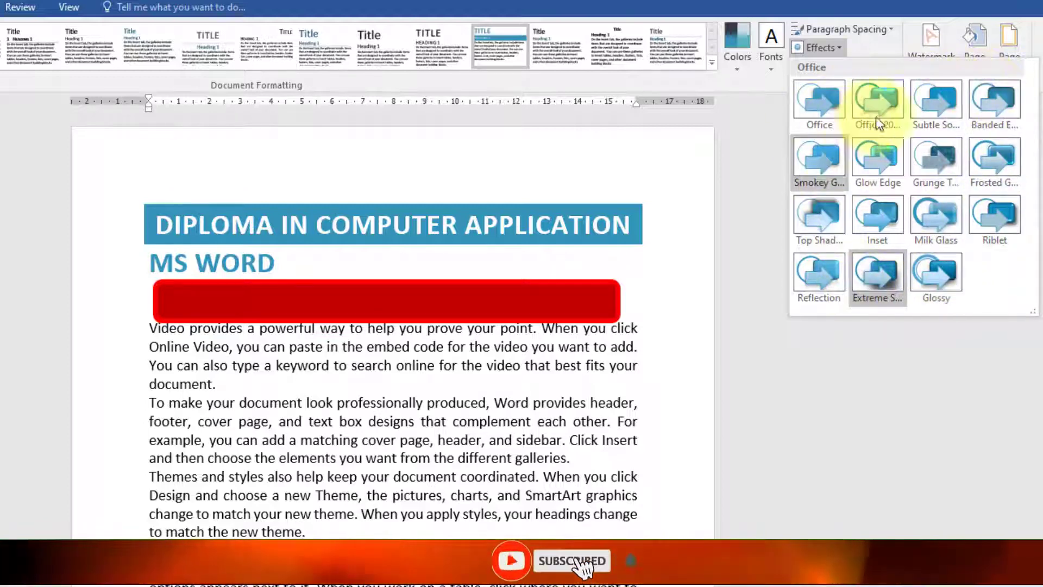
left_click(833, 207)
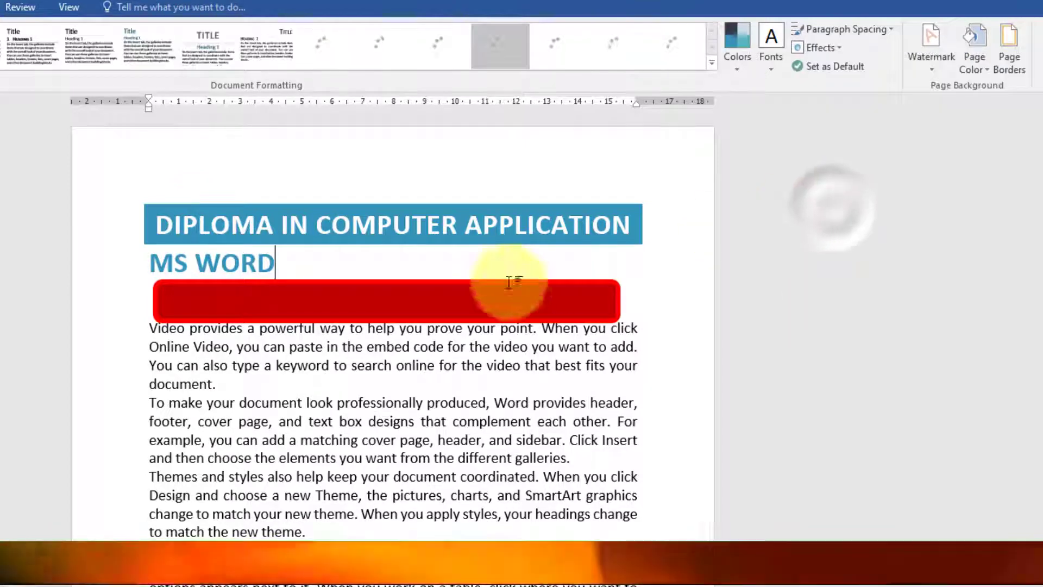
left_click(354, 309)
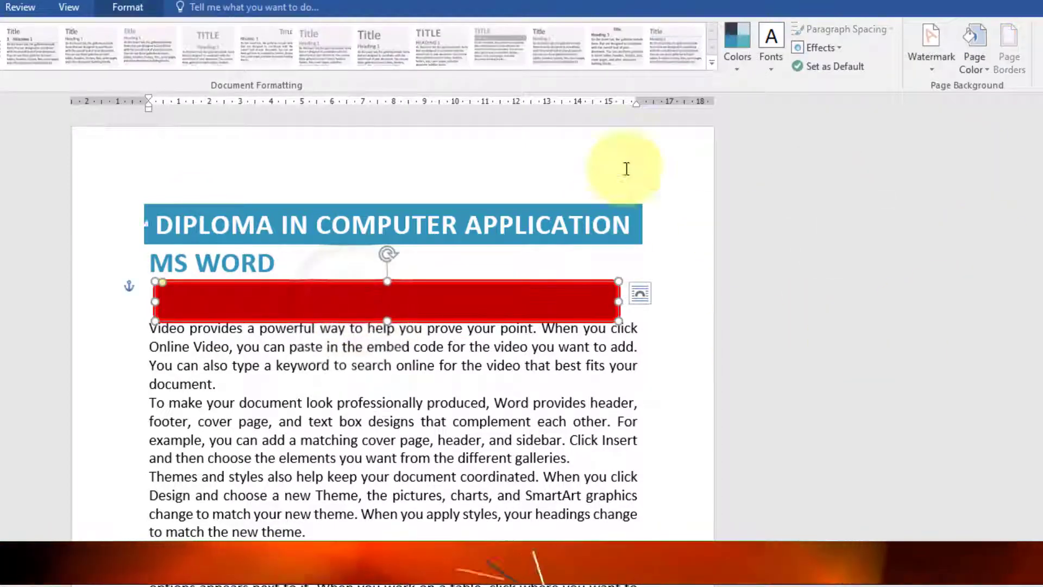
left_click(833, 49)
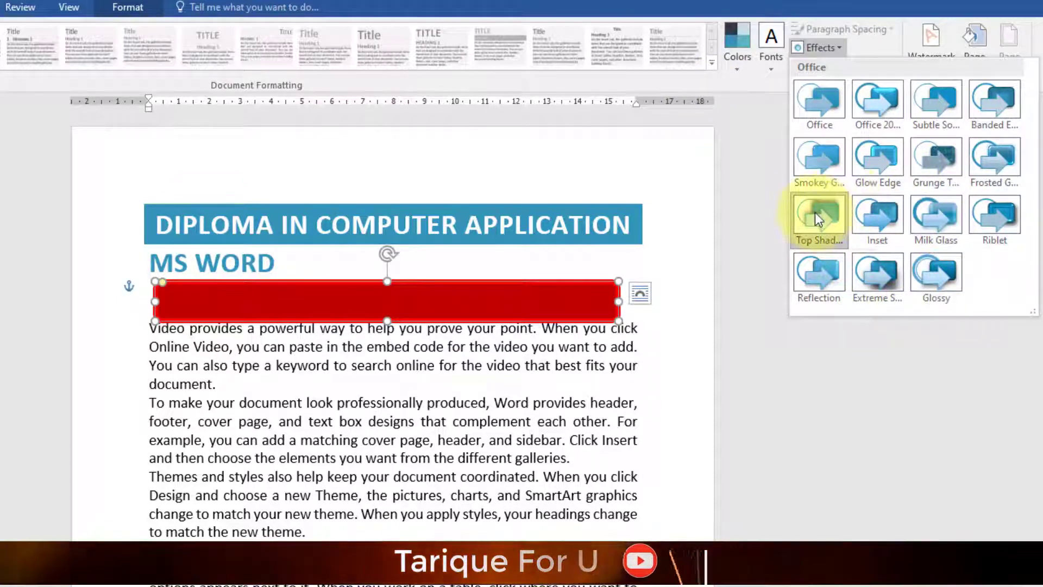
Step: Move the rounded rectangle slightly upward, clear of the first line of body text
left_click(494, 307)
mouse_move(491, 307)
left_mouse_down()
mouse_move(519, 292)
mouse_move(494, 291)
mouse_move(503, 293)
left_mouse_up()
left_click(498, 330)
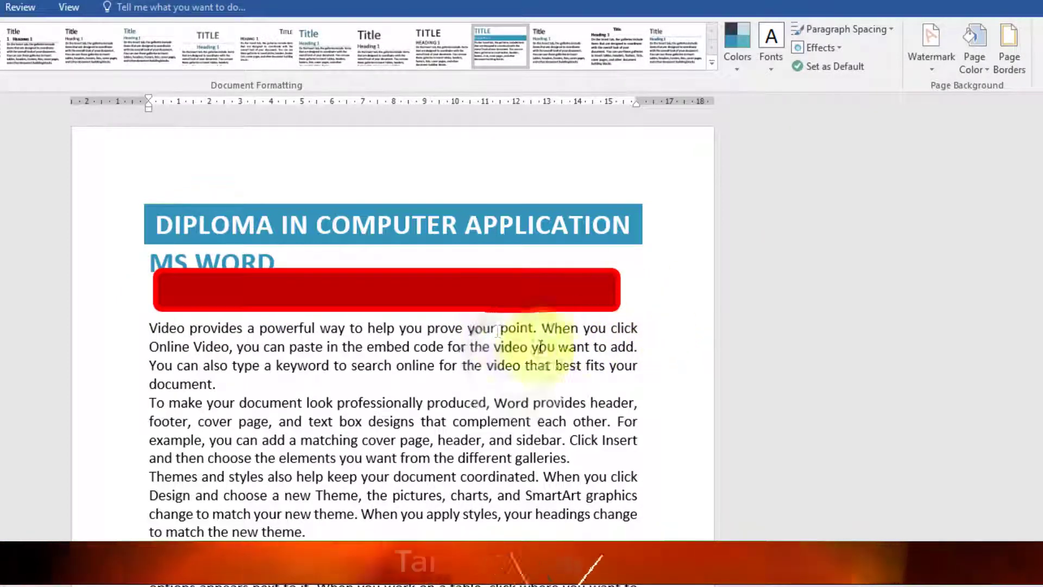
Step: Apply the Extreme Shadow theme effects to the document and delete the rounded rectangle below the MS WORD heading
left_click(514, 284)
left_click(826, 47)
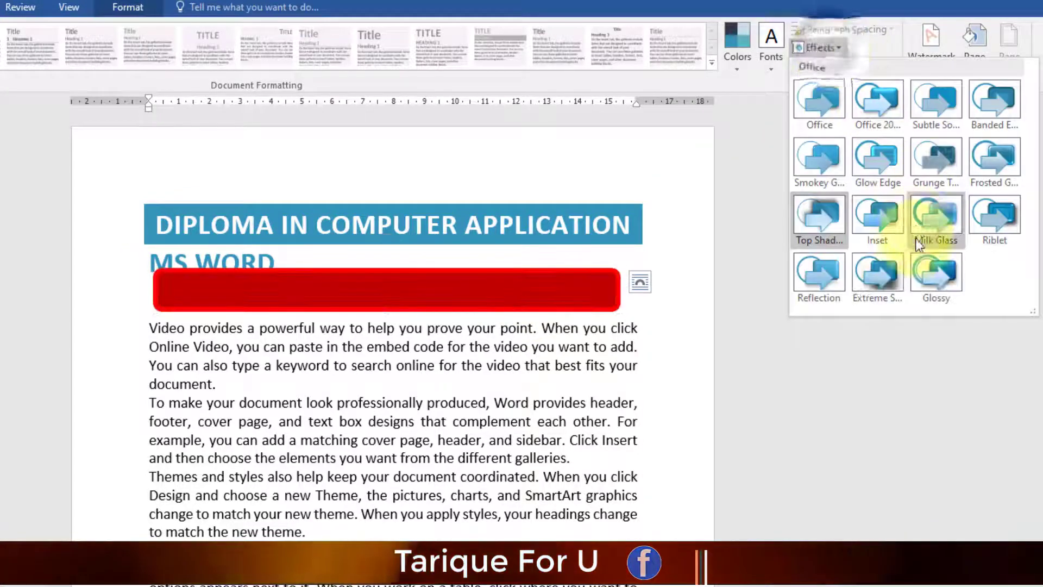
left_click(889, 277)
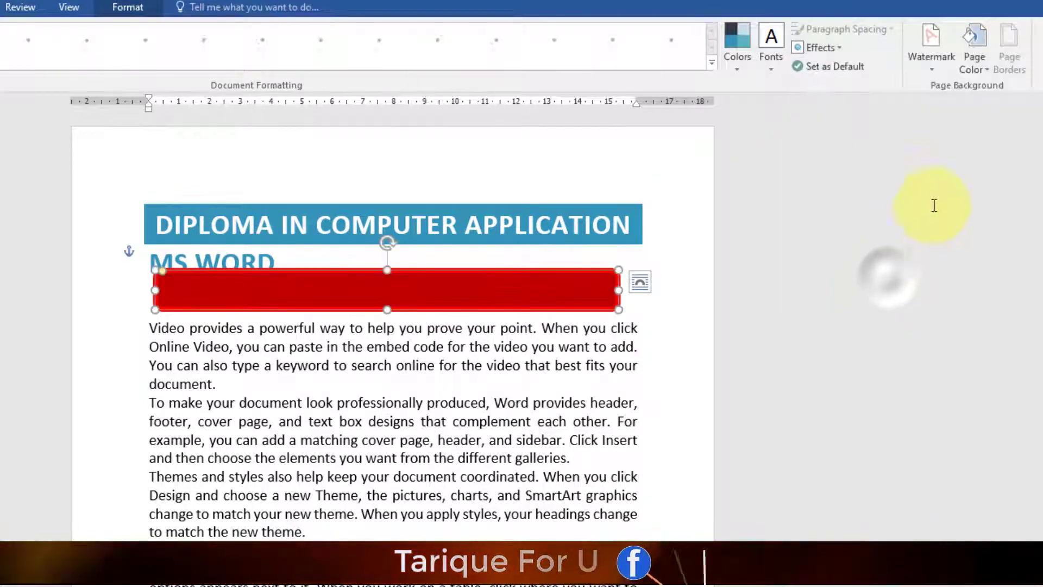
key("Delete")
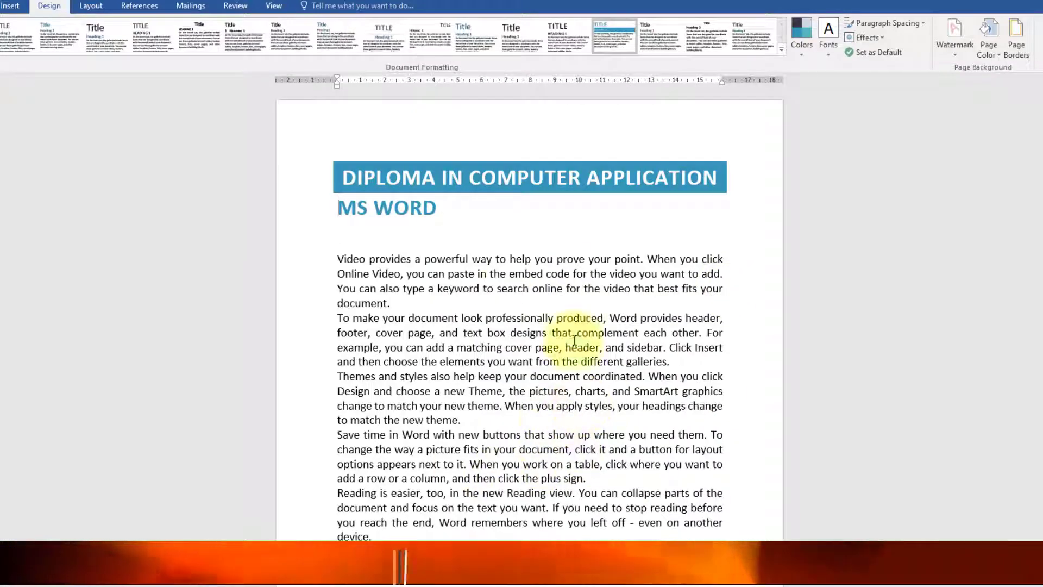
Step: Add the SAMPLE 1 watermark to the document and look at it on the page
left_click(955, 38)
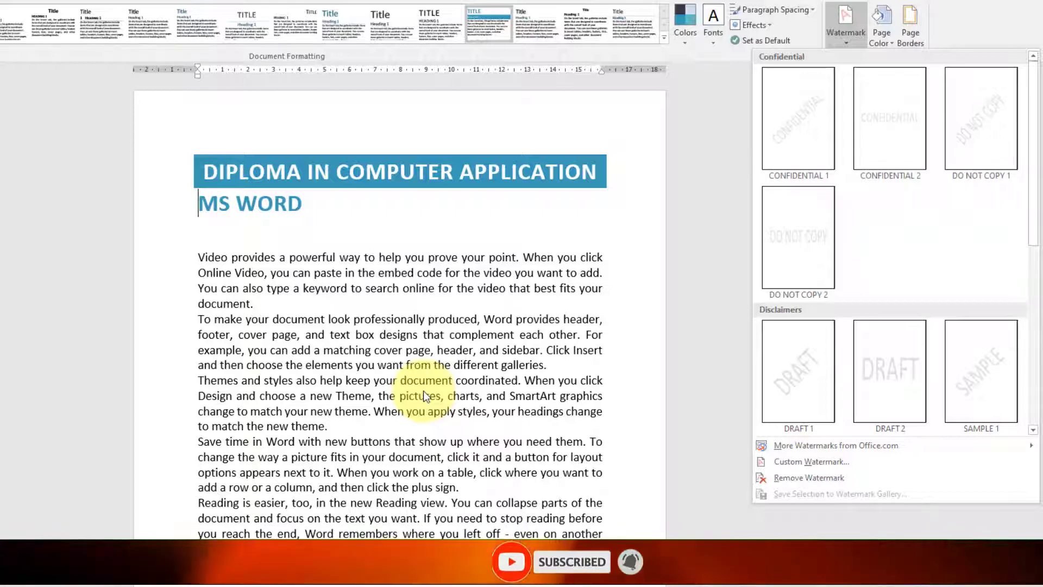
left_click(970, 390)
scroll(452, 429, "down", 1)
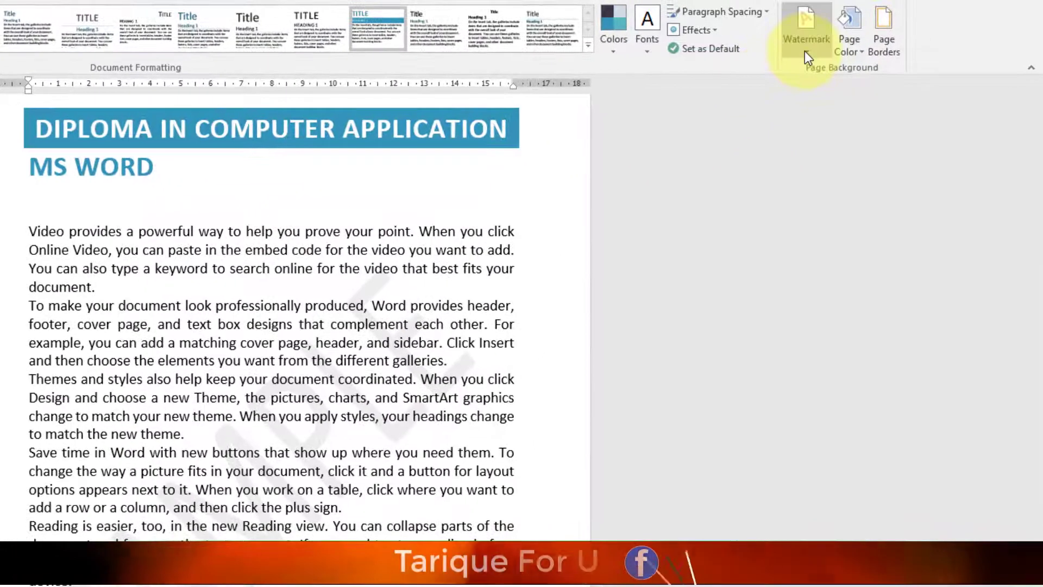
Step: Remove the SAMPLE watermark by applying the No watermark option in the custom watermark settings
left_click(804, 51)
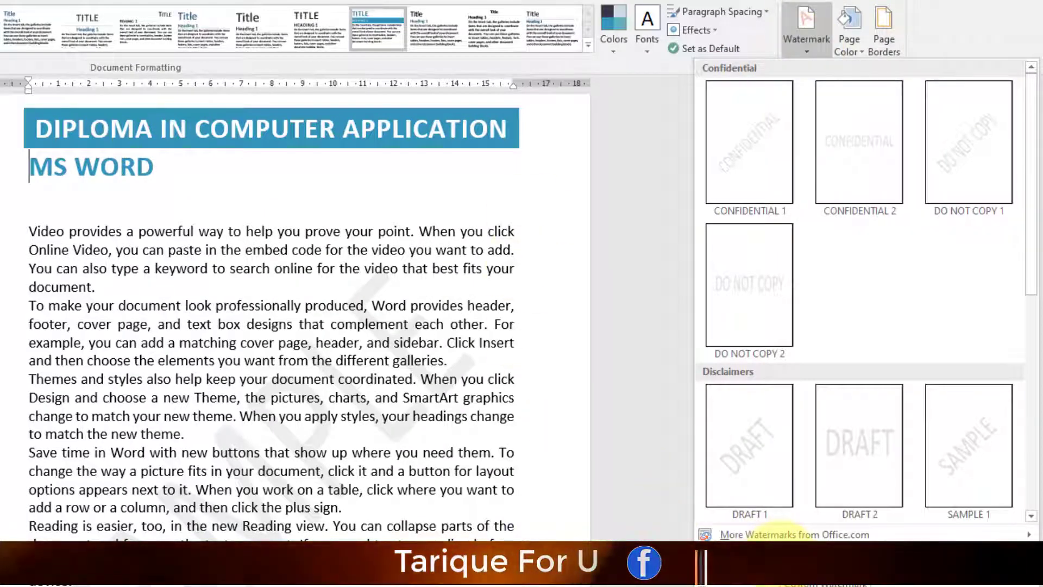
left_click(783, 580)
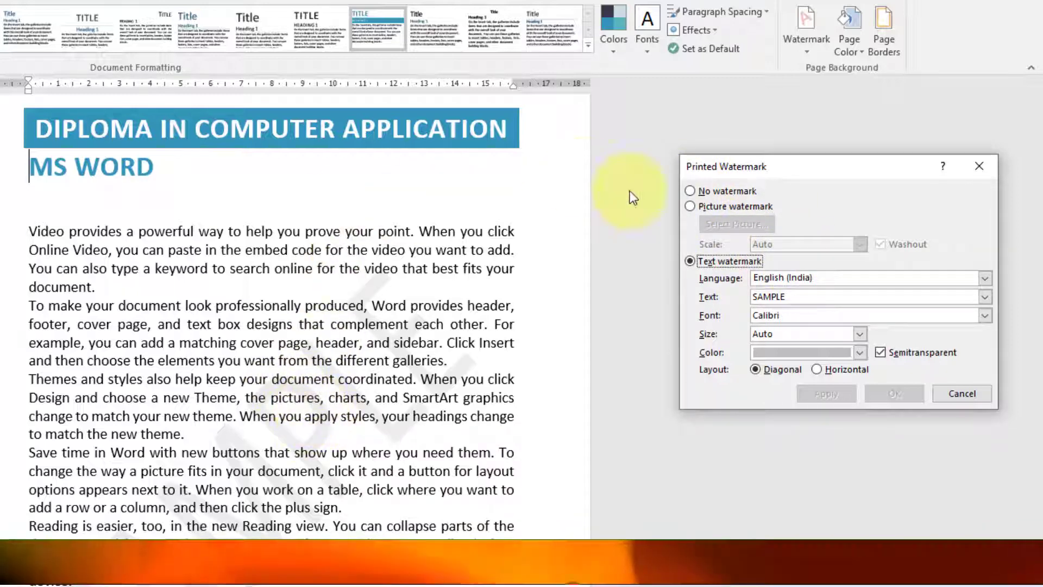
left_click(689, 191)
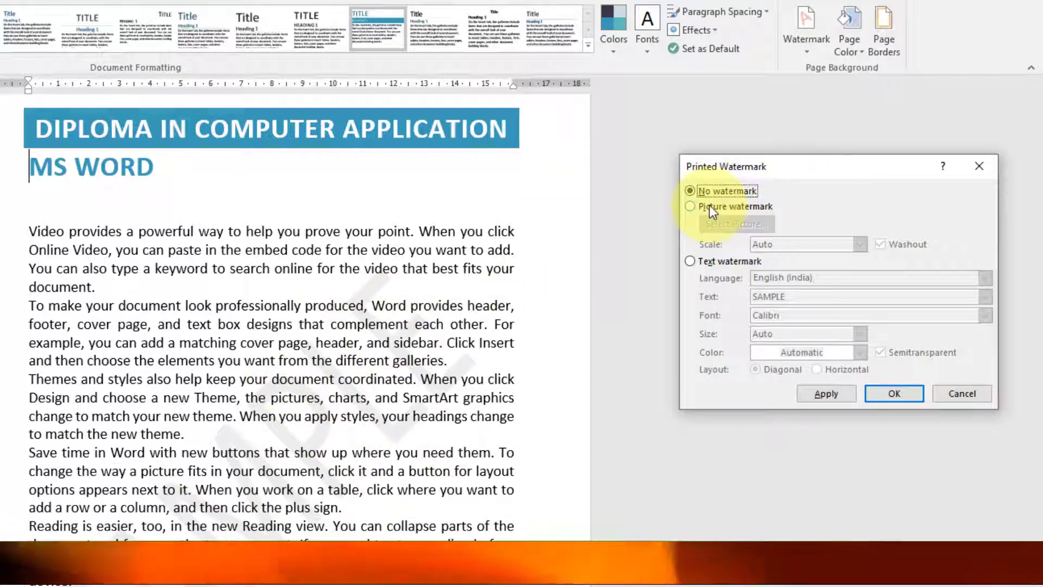
left_click(818, 397)
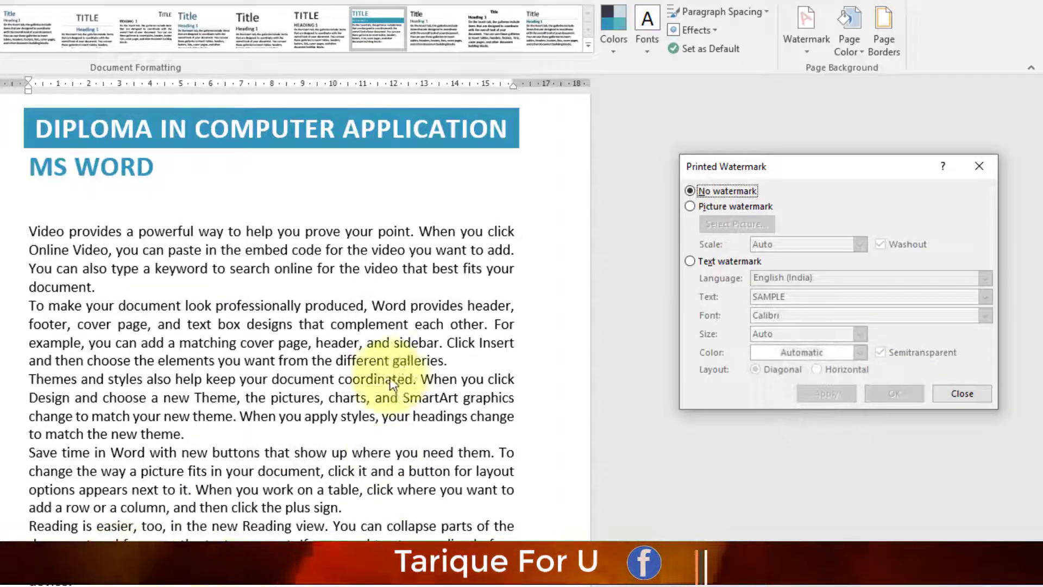
Step: Apply a picture watermark using the local image file website icon.png, with automatic scale and washout
left_click(689, 210)
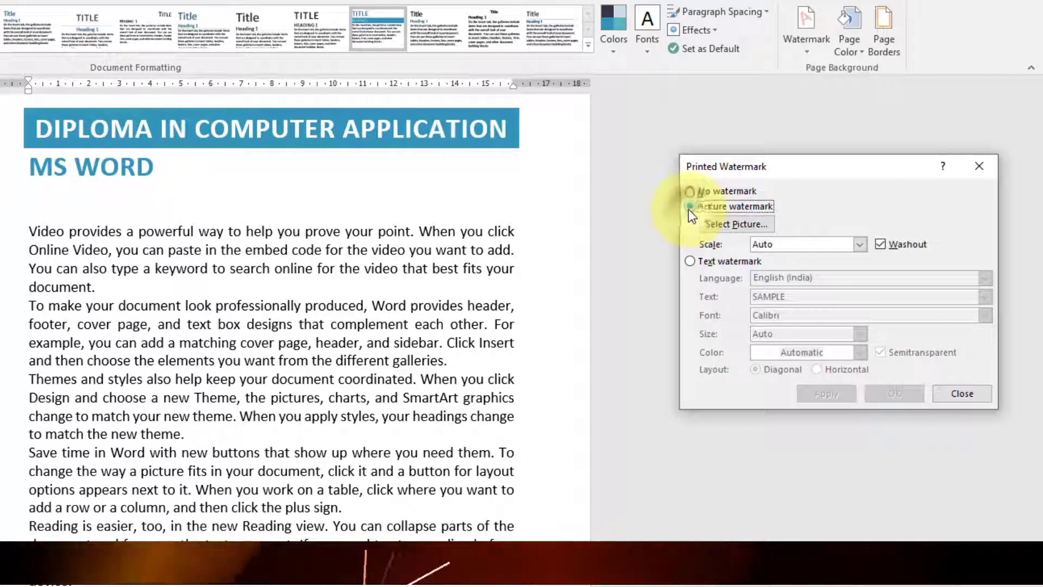
left_click(737, 225)
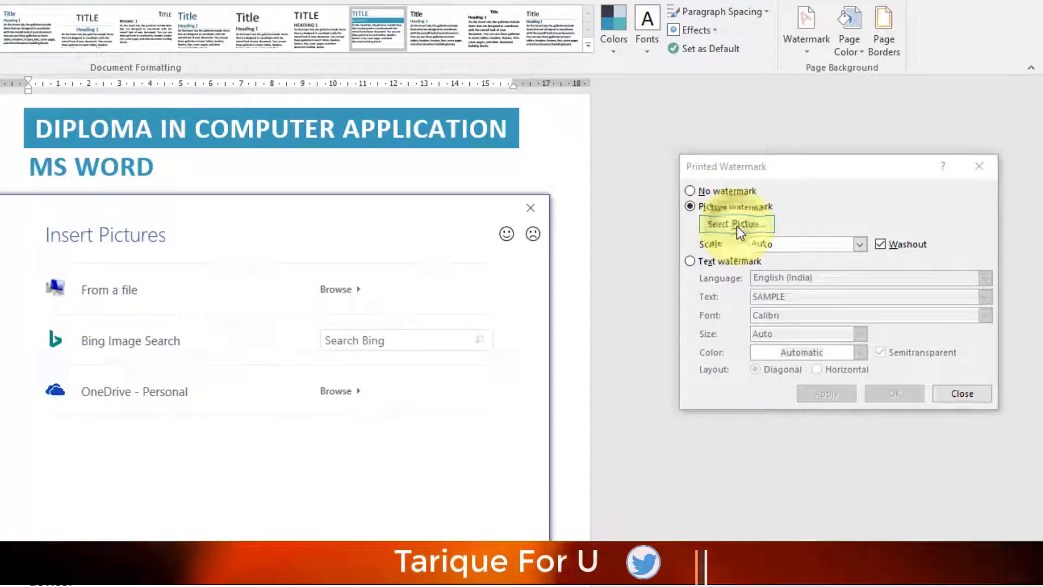
left_click(330, 291)
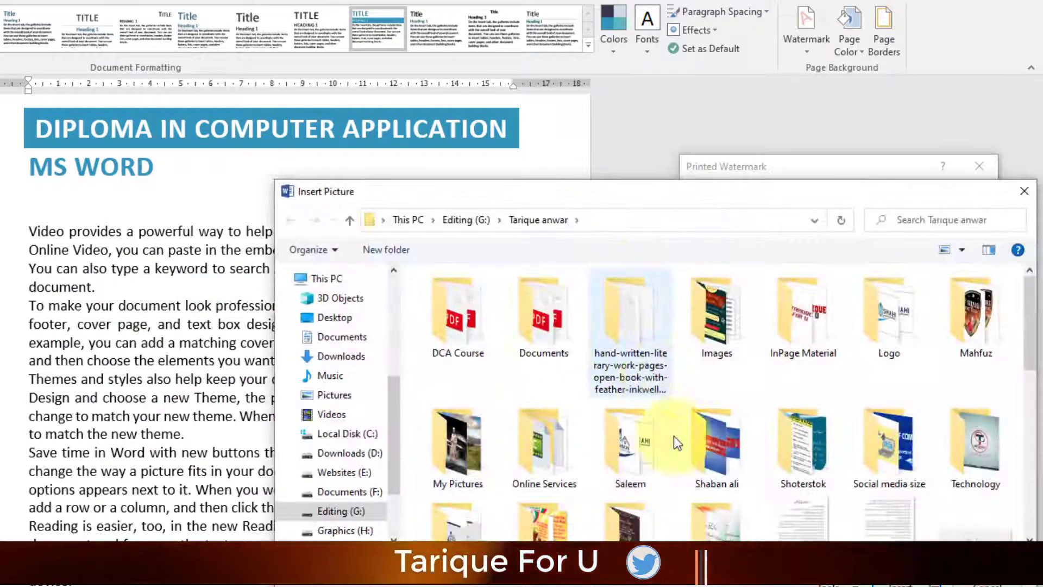
scroll(664, 413, "down", 5)
scroll(651, 419, "down", 2)
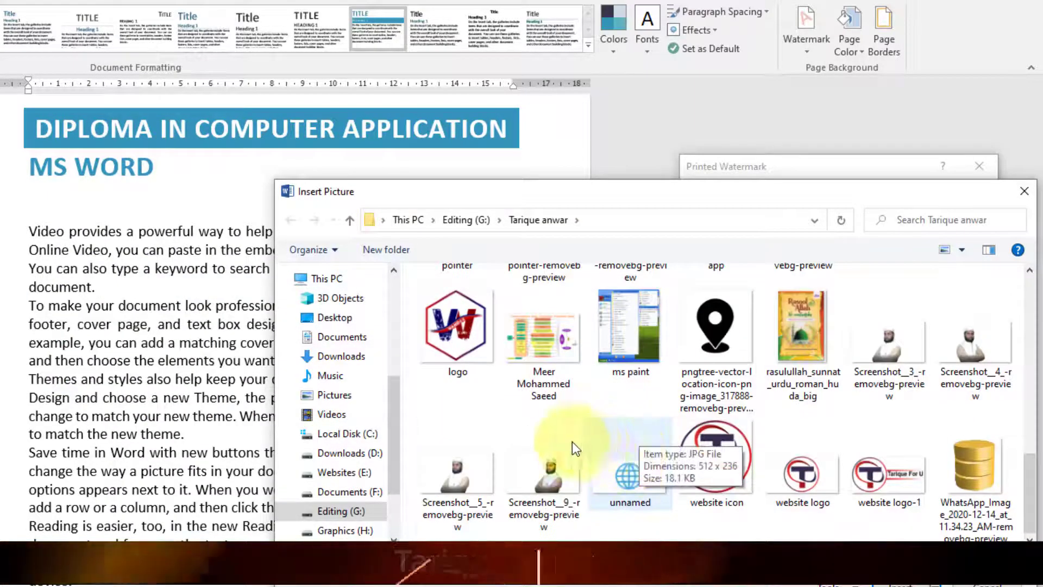
scroll(706, 465, "up", 4)
scroll(703, 467, "up", 3)
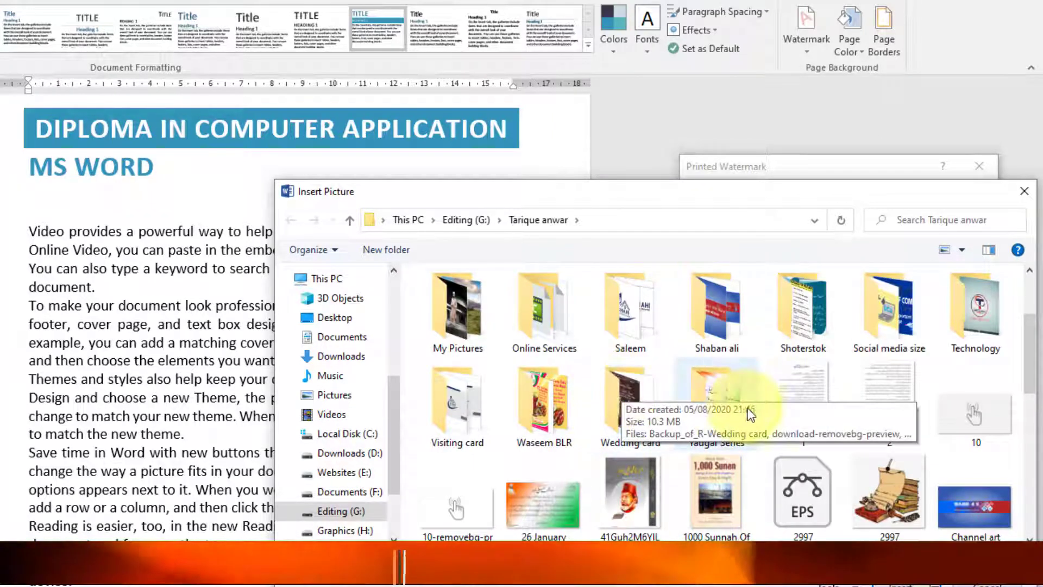
scroll(718, 423, "down", 6)
left_click(723, 457)
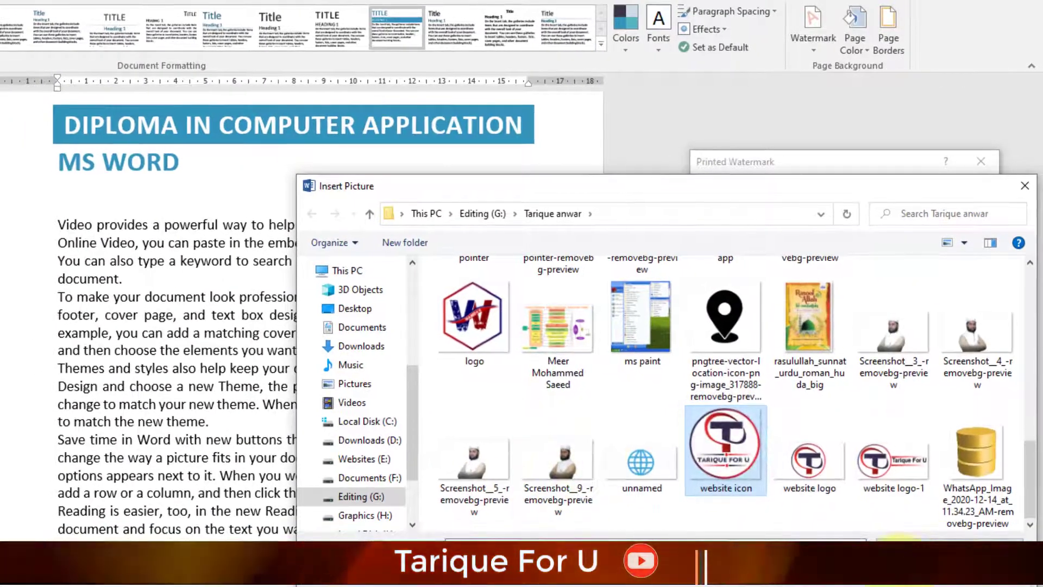
left_click(902, 565)
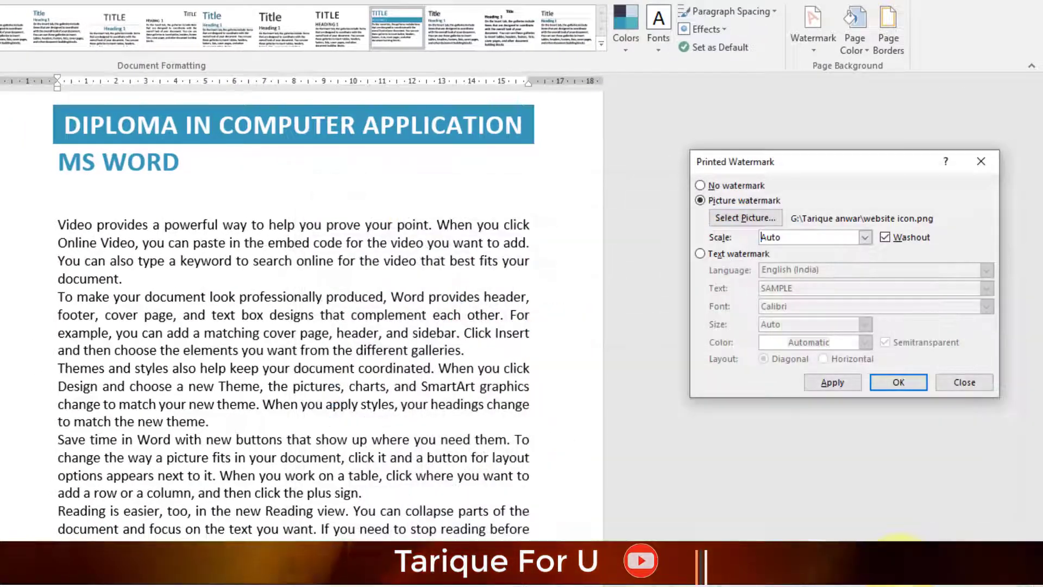
left_click(836, 383)
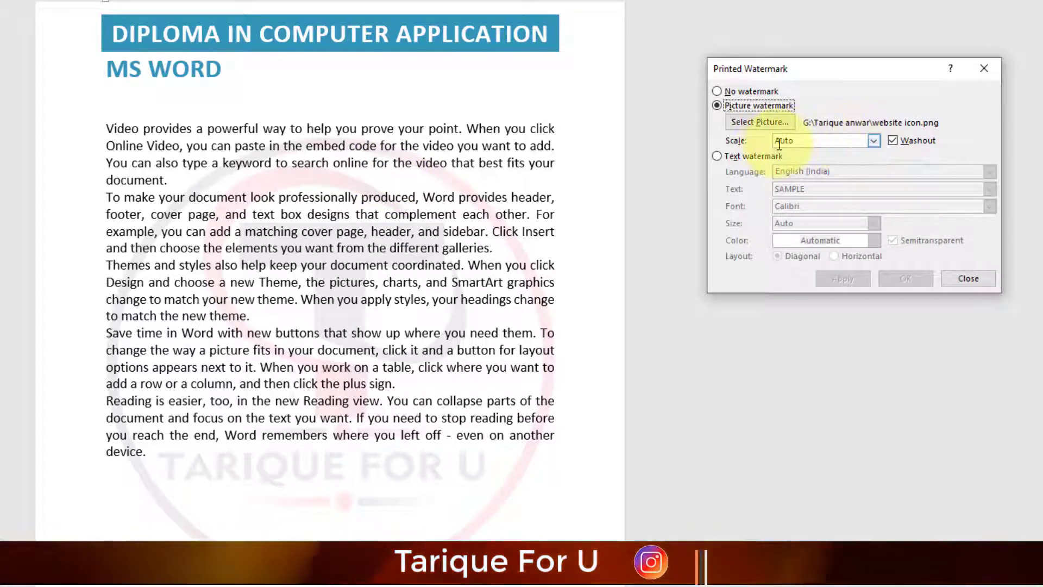
Step: Set the picture watermark's scale to 200% and apply it
left_click(873, 141)
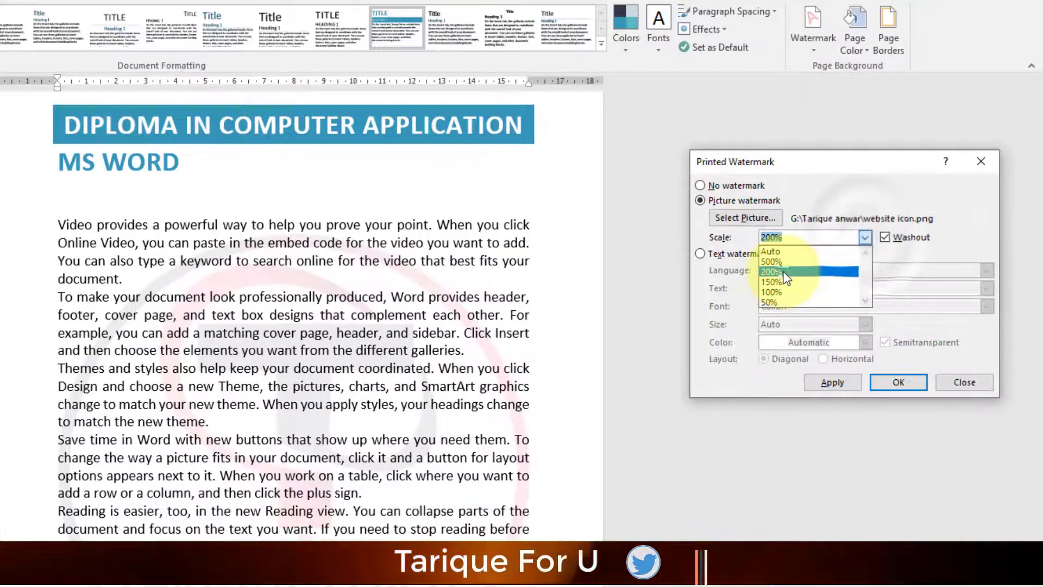
left_click(800, 174)
left_click(827, 381)
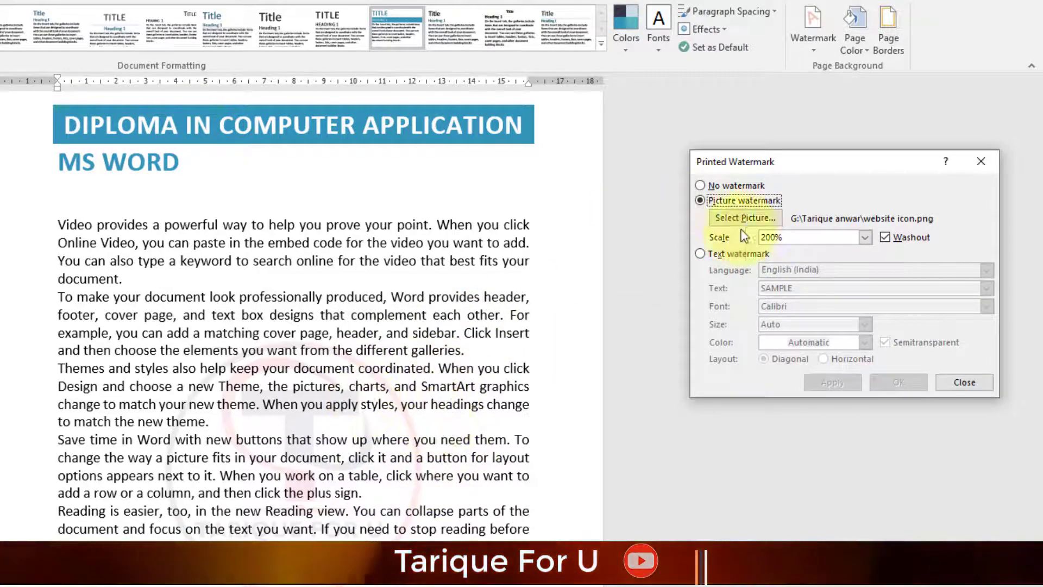
Step: Set the picture watermark's scale to 300 and apply it, then check the preset scale options
left_click(863, 238)
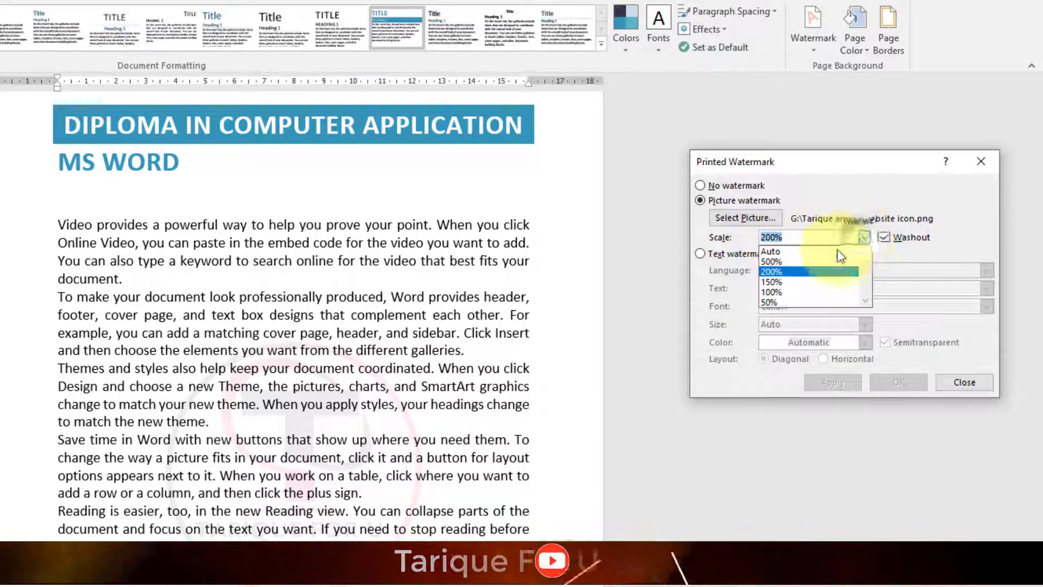
left_click(794, 238)
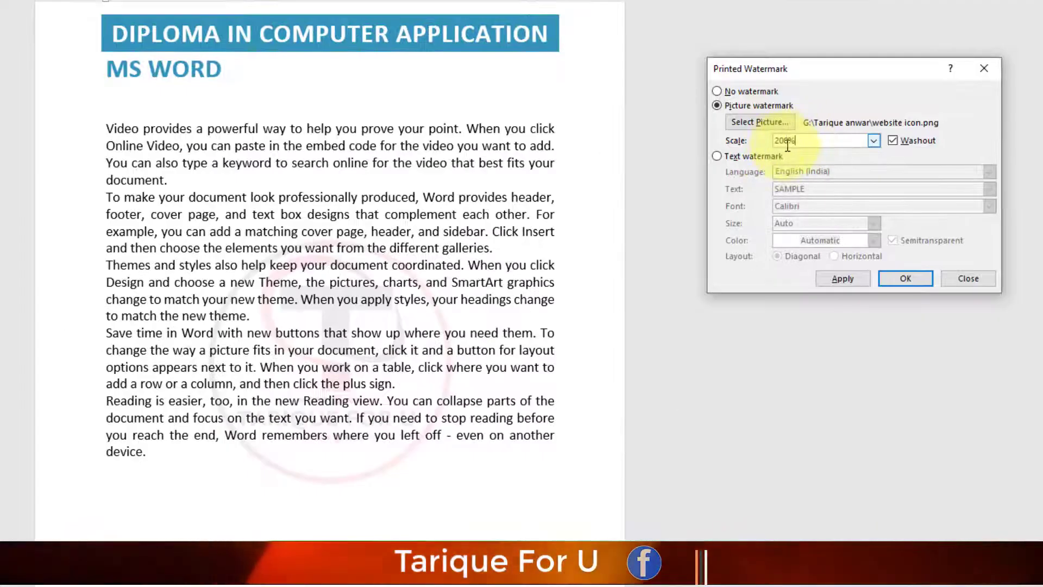
left_click_drag(802, 141, 775, 141)
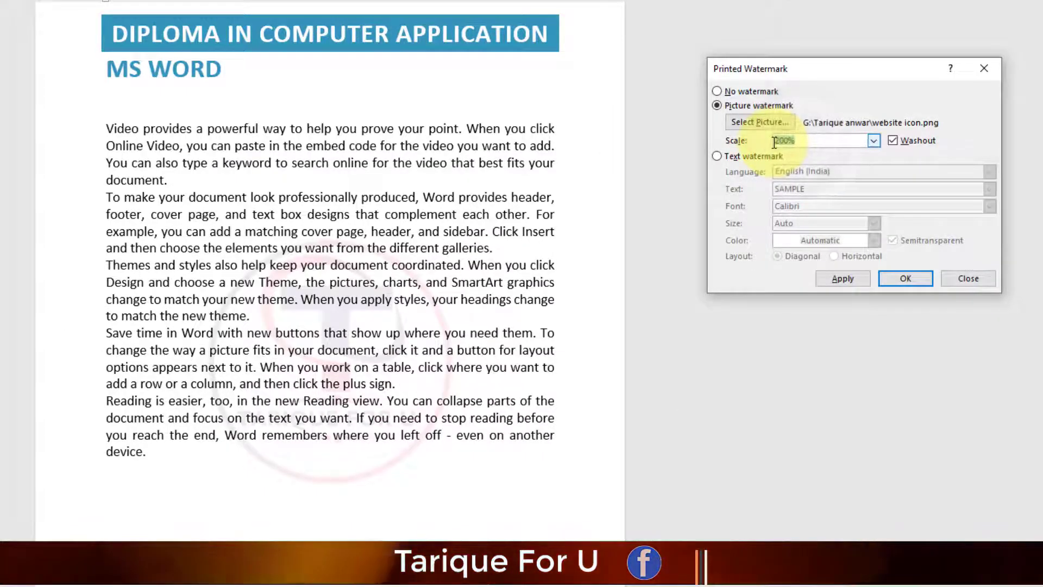
type("300")
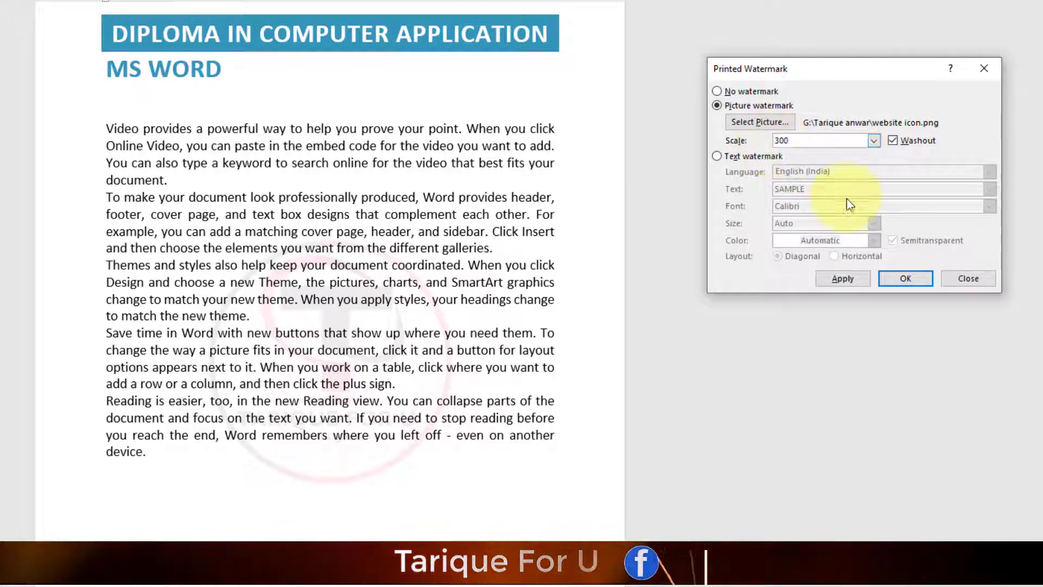
left_click(844, 278)
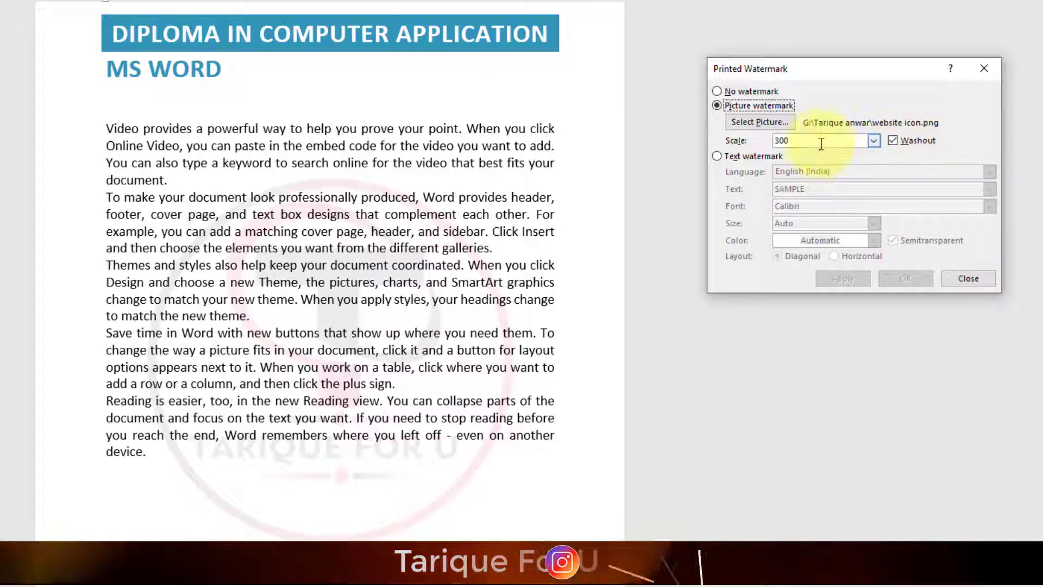
left_click(873, 141)
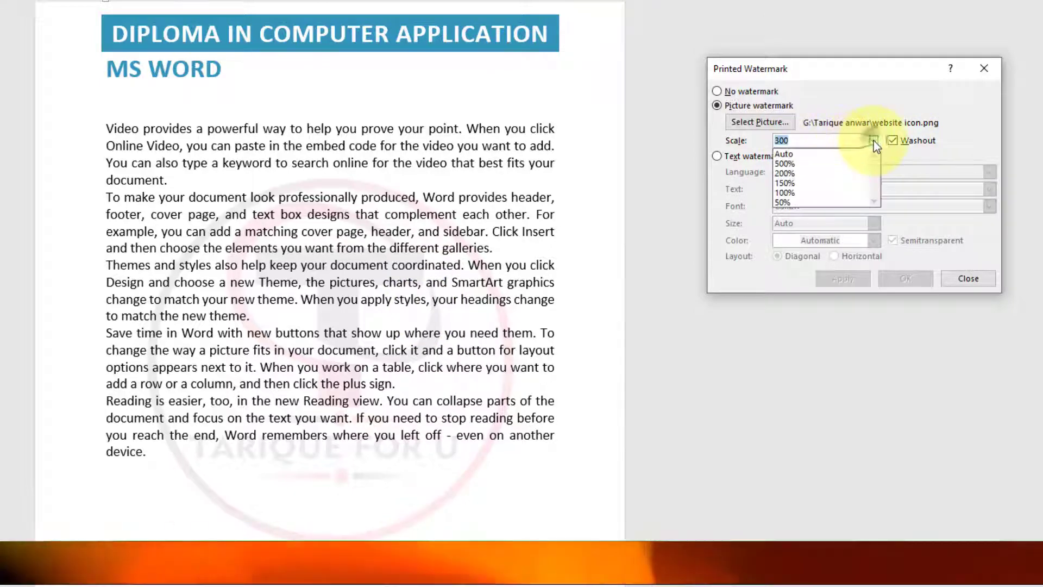
left_click(873, 140)
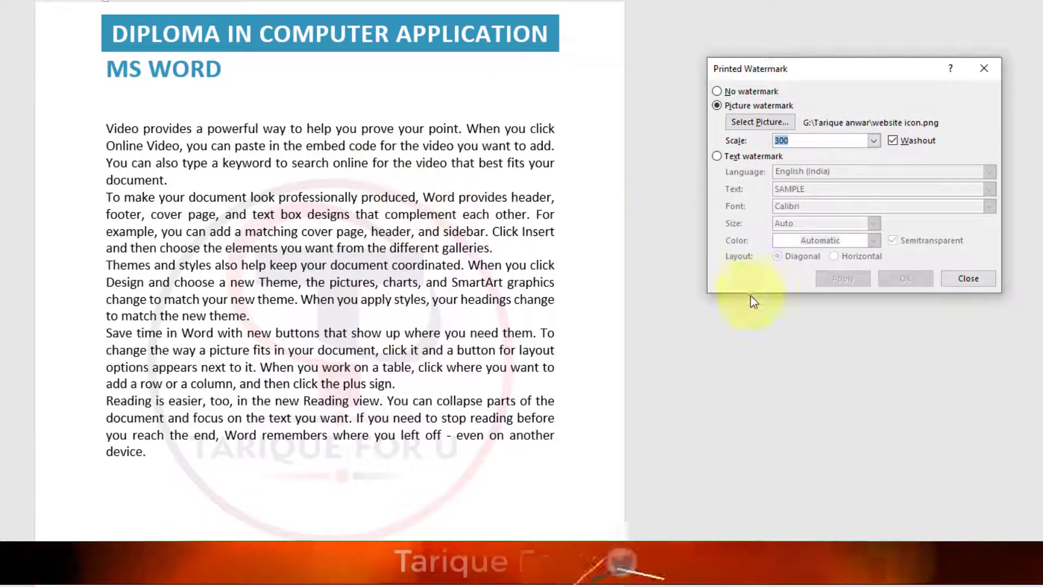
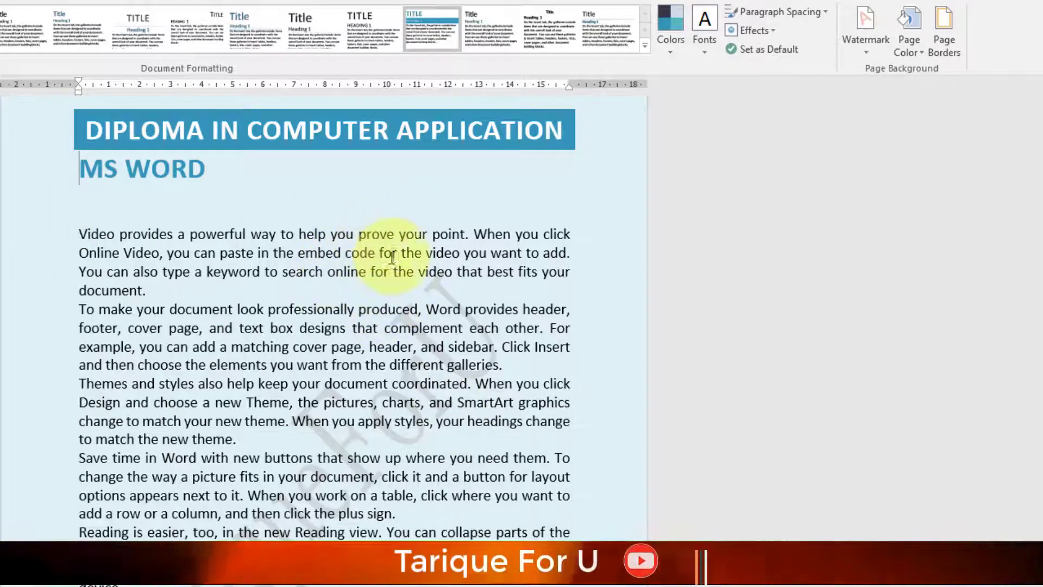
Step: Set a custom pale yellow page colour with RGB values 249, 254, 218
left_click(924, 52)
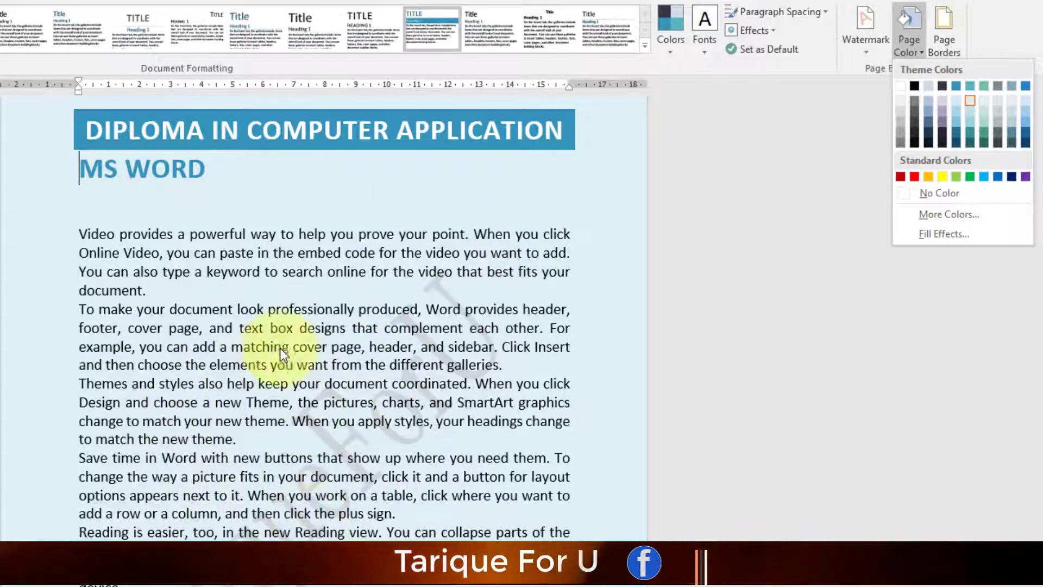
left_click(952, 214)
left_click_drag(252, 237, 403, 243)
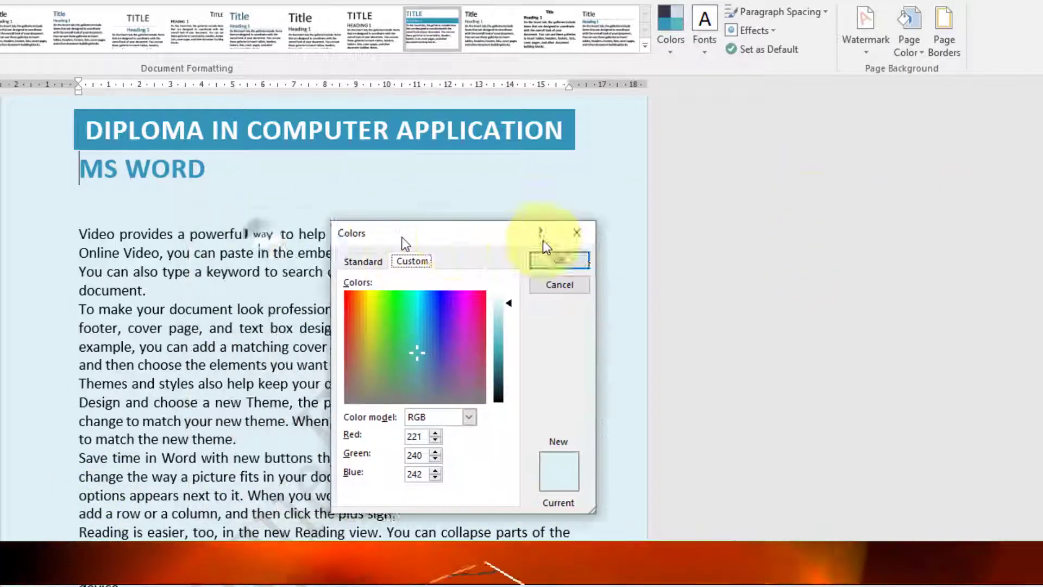
left_click_drag(545, 246, 819, 215)
left_click(781, 233)
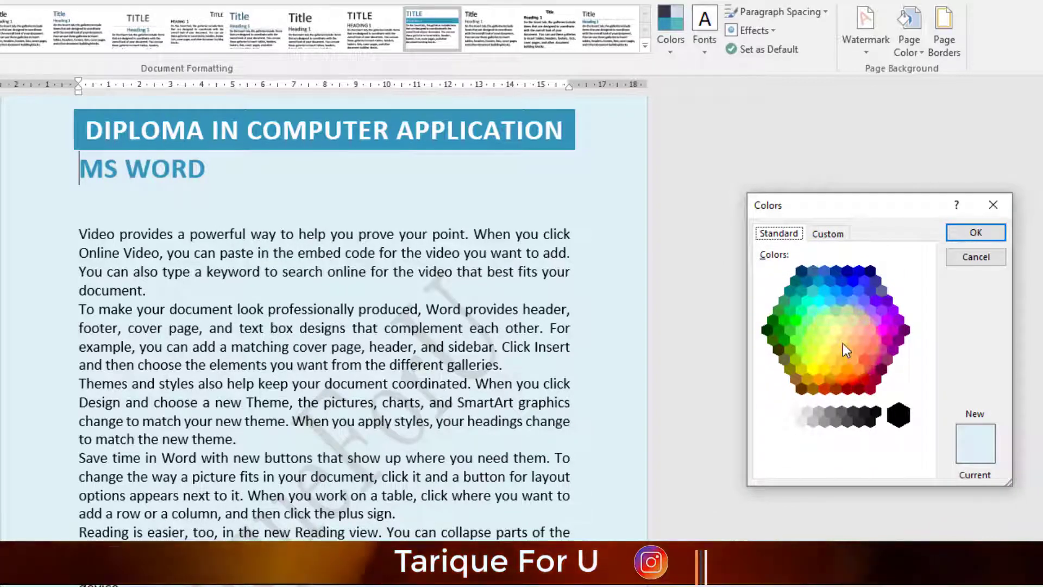
left_click(823, 234)
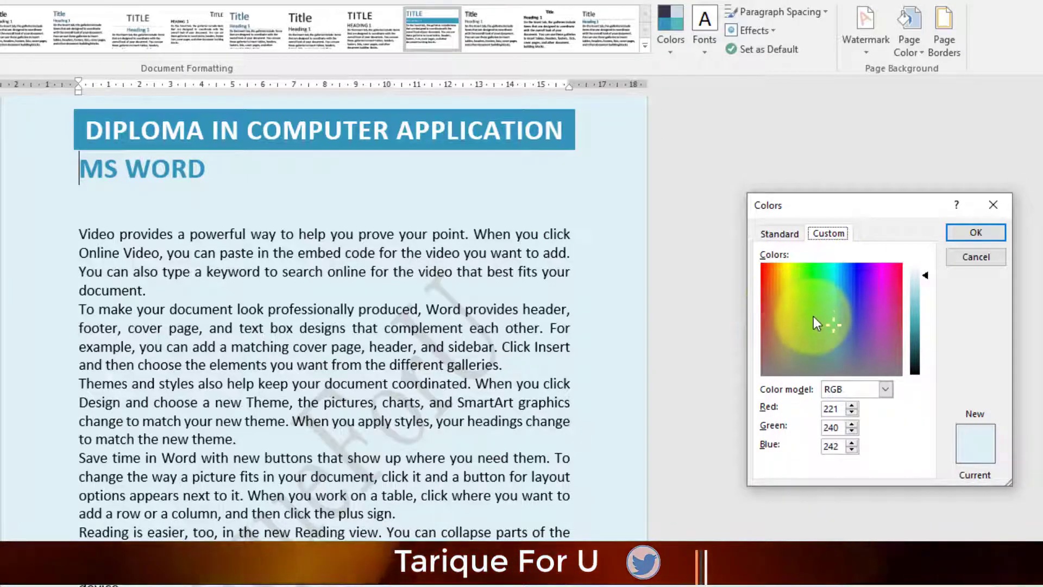
left_click(788, 269)
left_click_drag(913, 283, 915, 274)
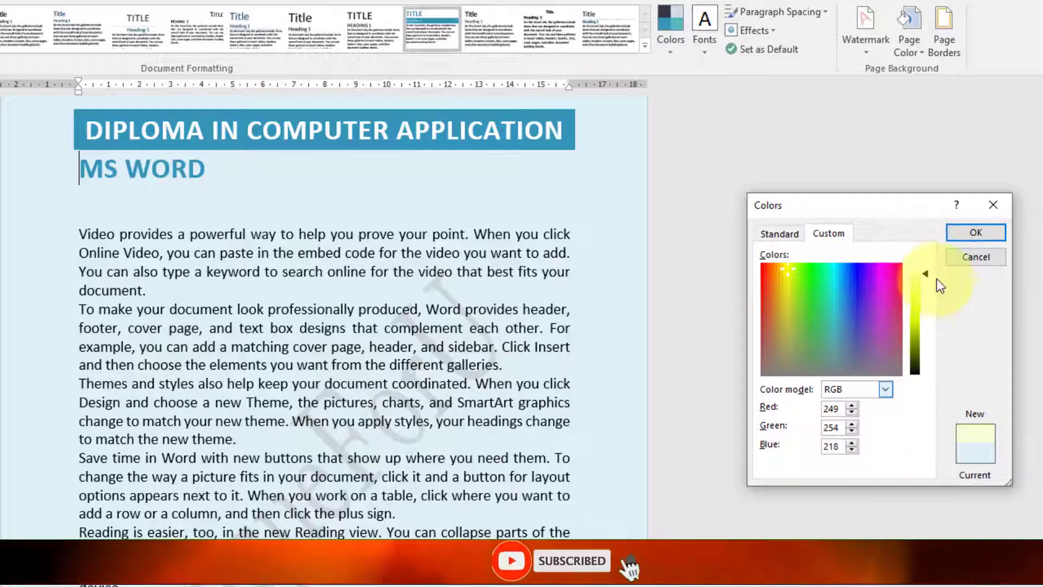
left_click(962, 232)
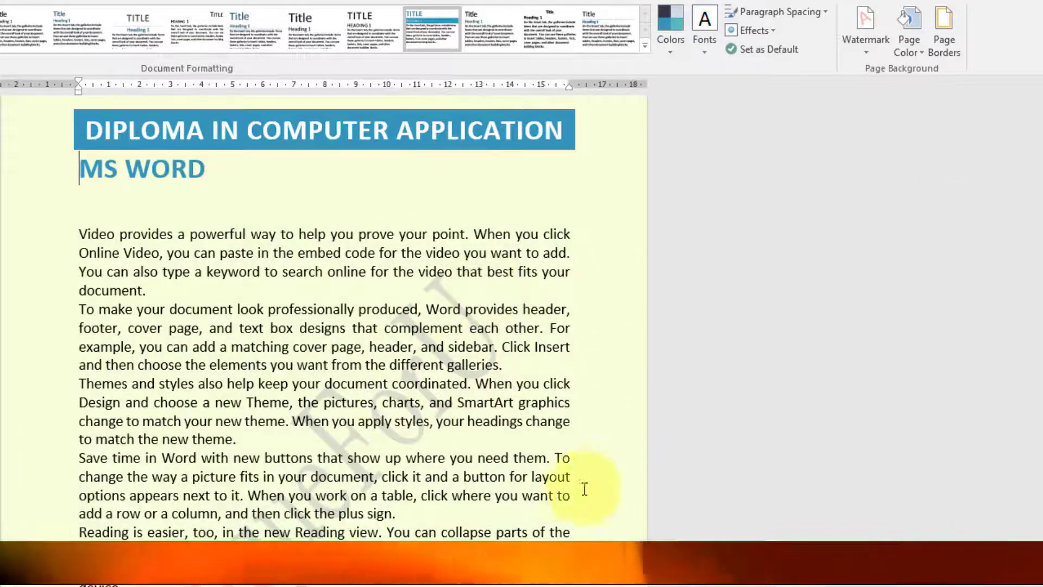
Step: Darken the custom page colour to a stronger yellow with RGB values 238, 252, 154
left_click(919, 53)
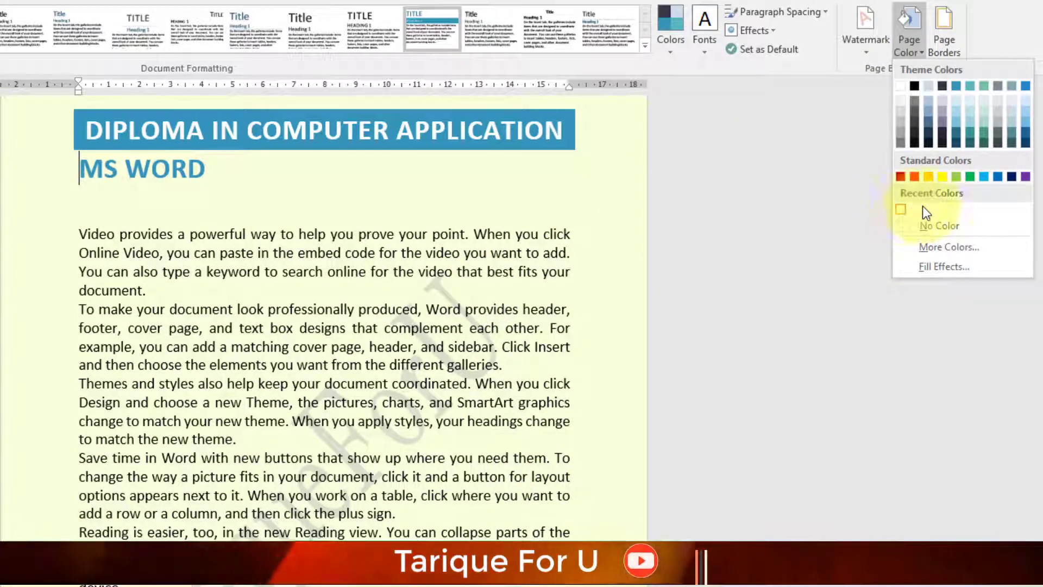
left_click(947, 248)
left_click(834, 237)
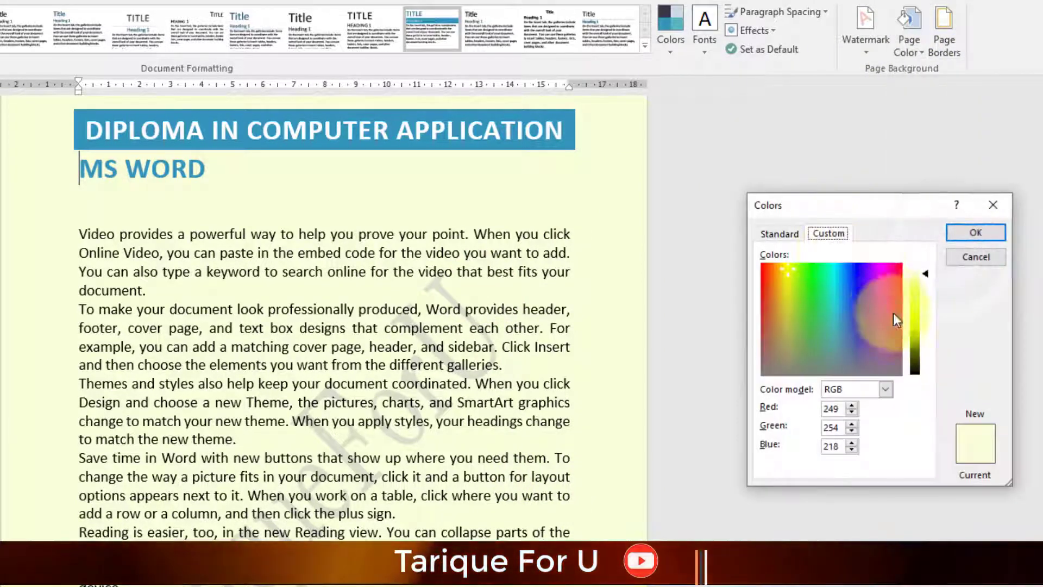
left_click(917, 288)
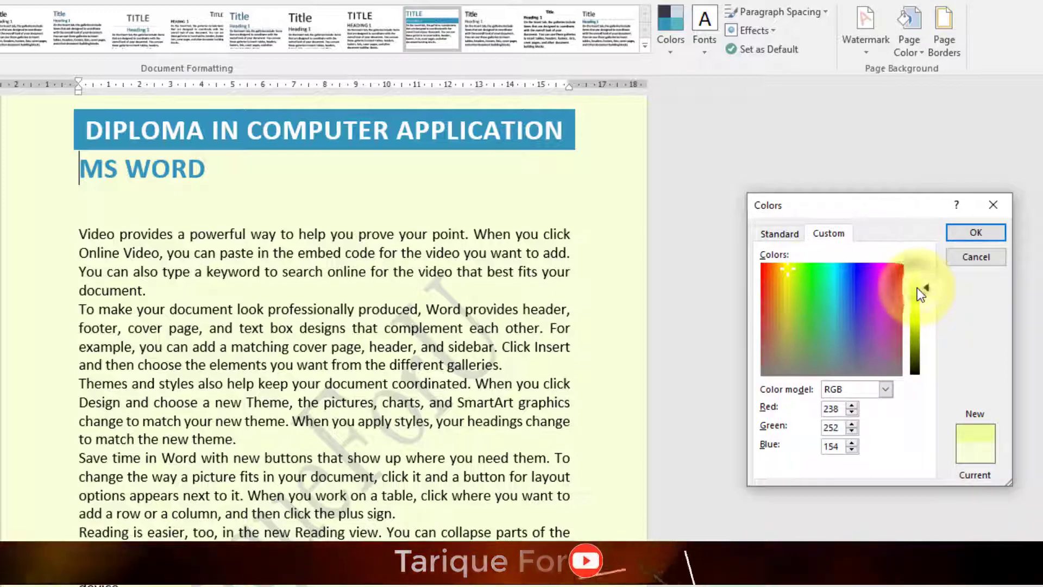
left_click(956, 234)
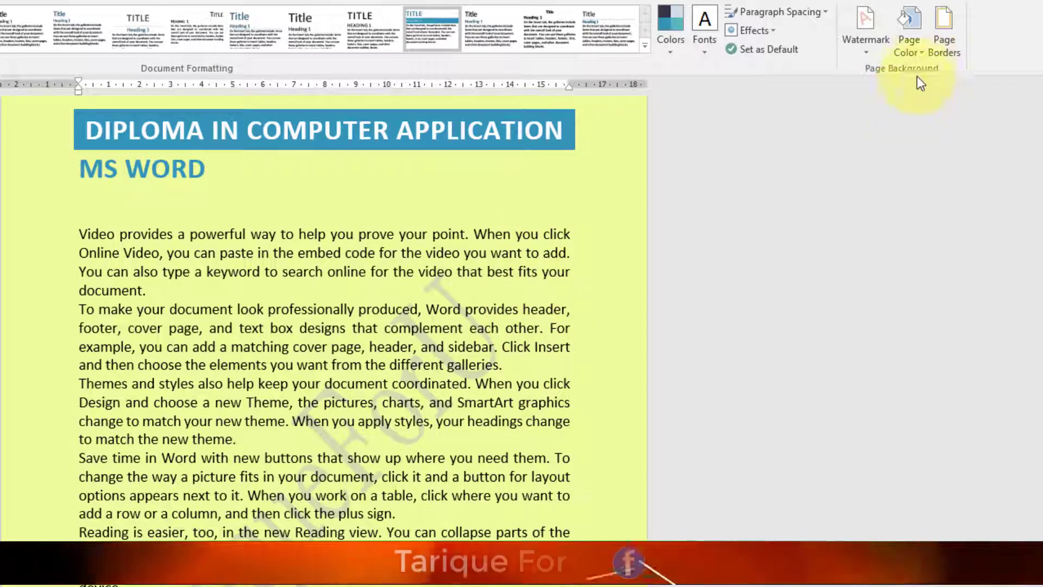
Step: Set up a two-colour gradient page fill with red as Color 1 and light blue as Color 2
left_click(918, 51)
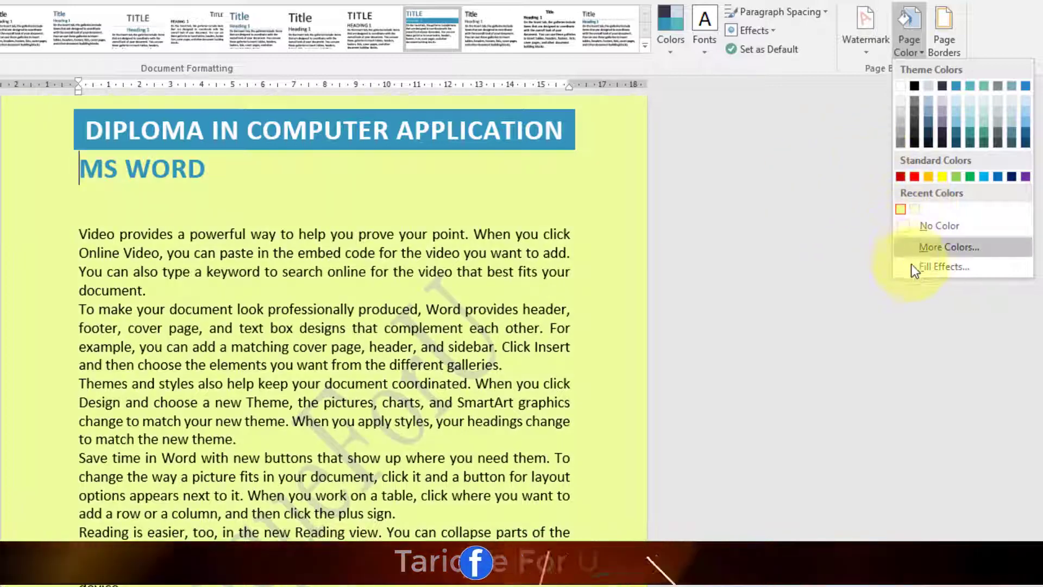
left_click(957, 266)
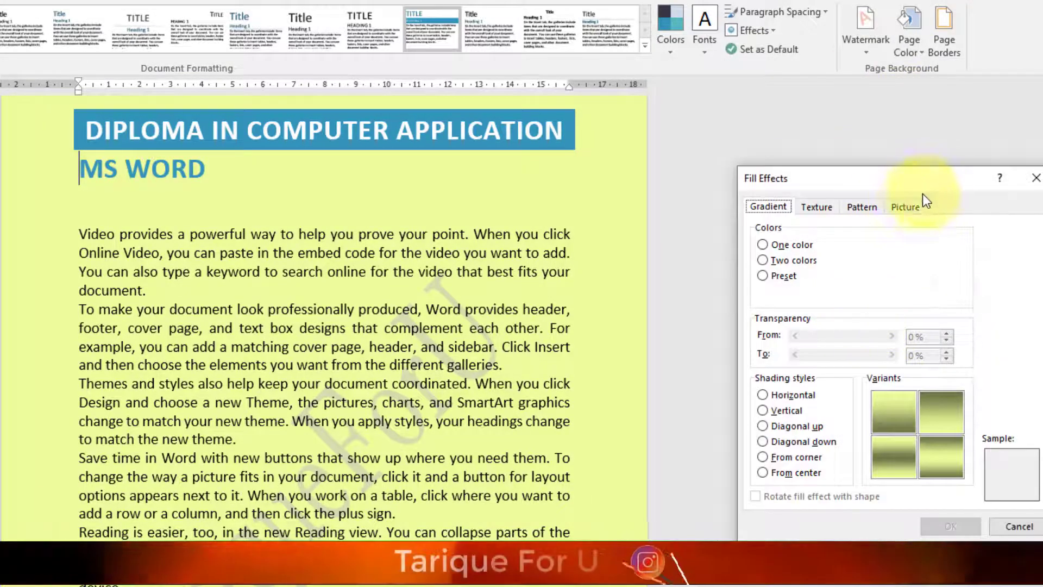
left_click_drag(929, 184, 932, 181)
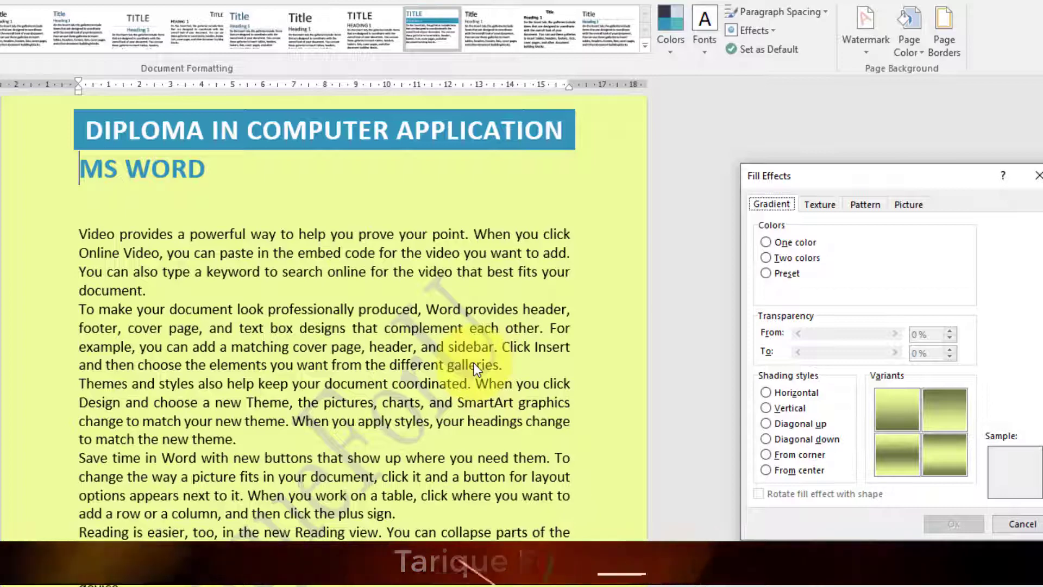
left_click(767, 242)
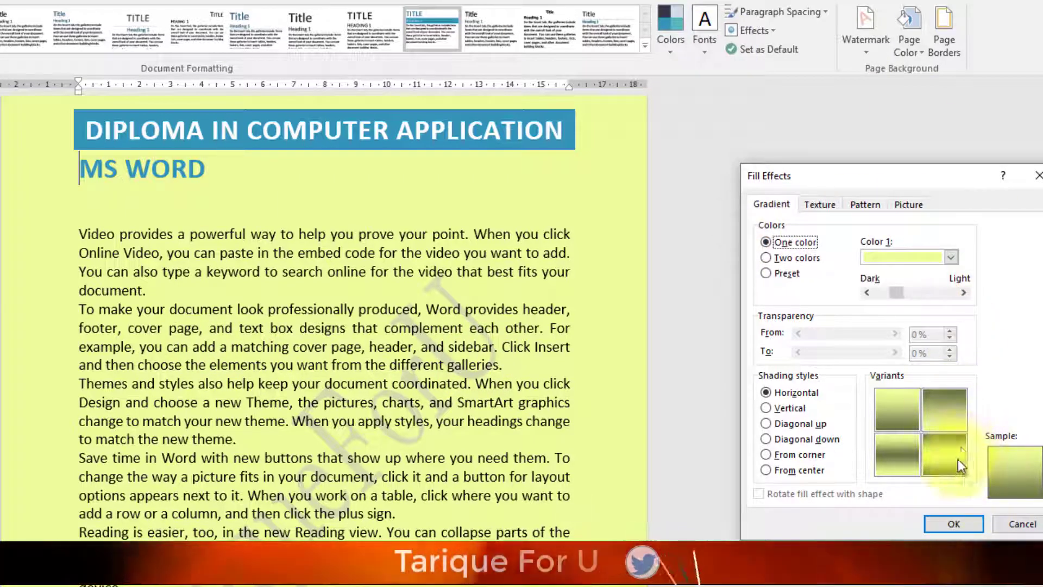
left_click(775, 259)
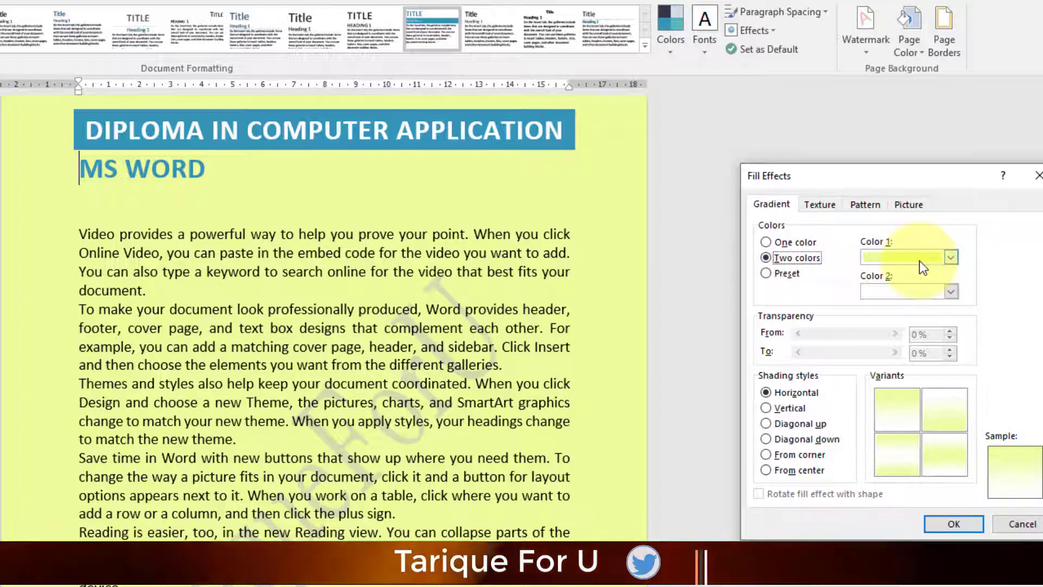
left_click(951, 257)
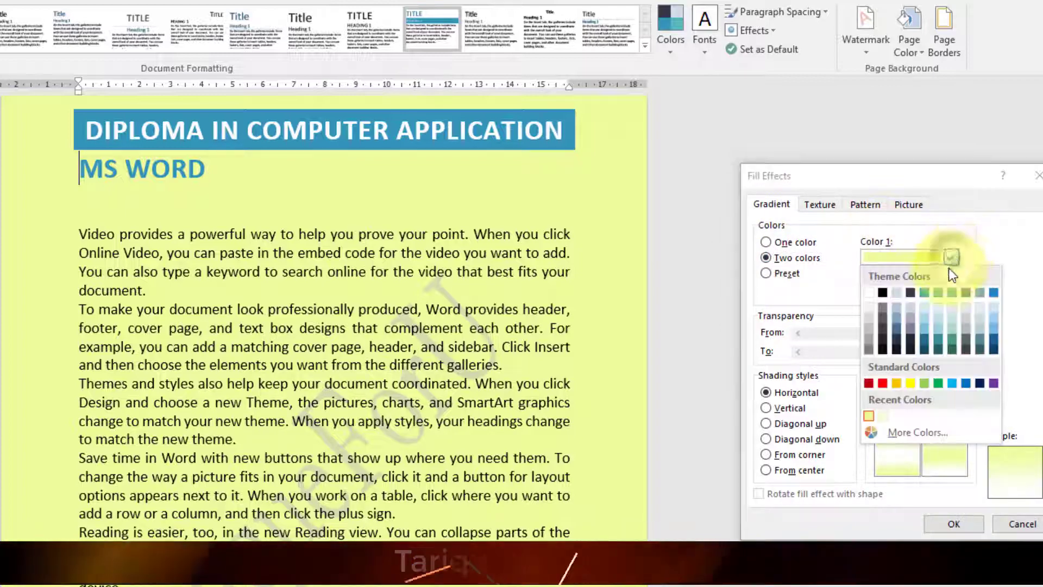
left_click(882, 383)
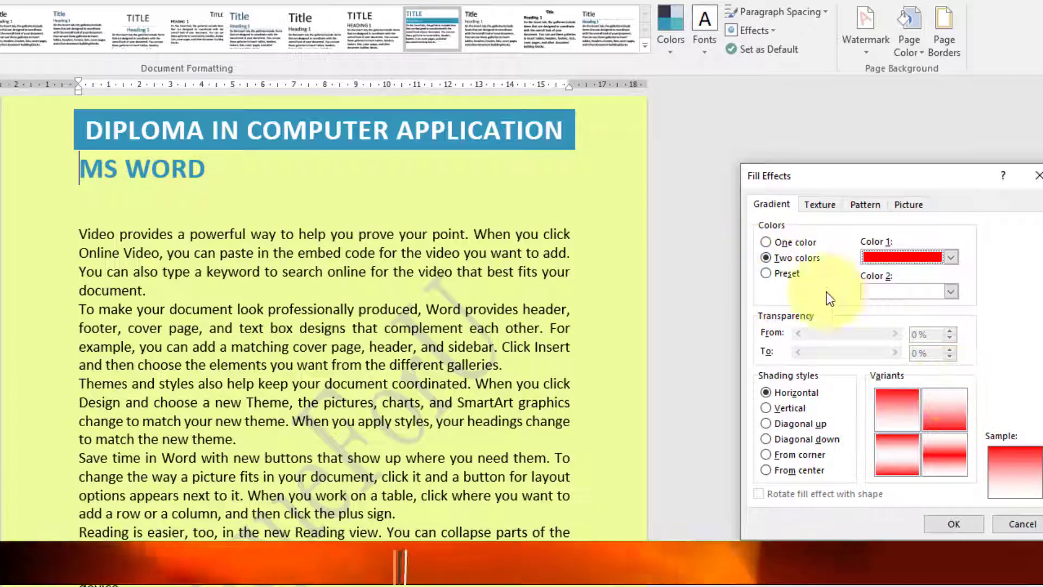
left_click(951, 291)
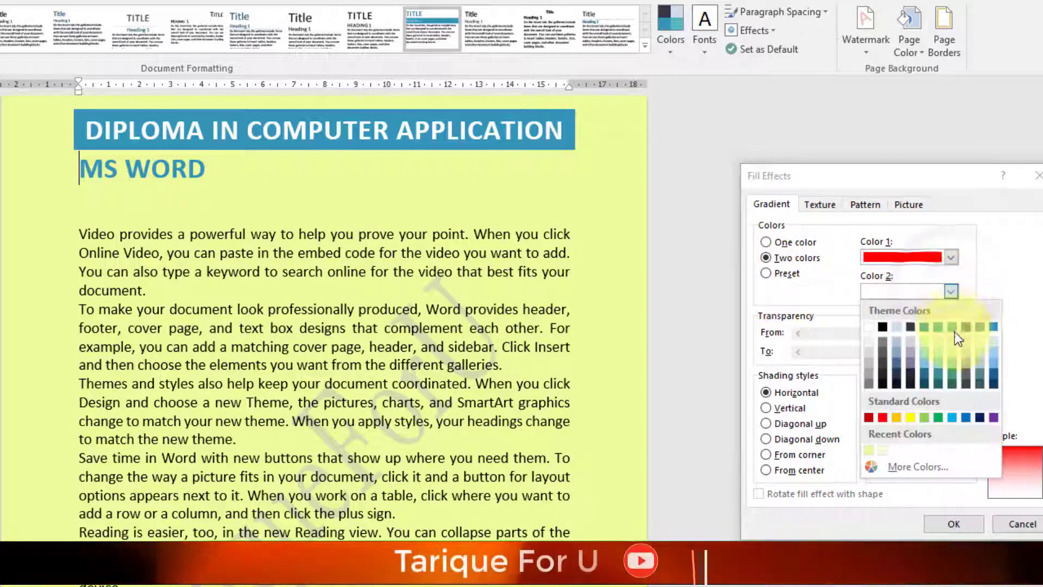
left_click(951, 416)
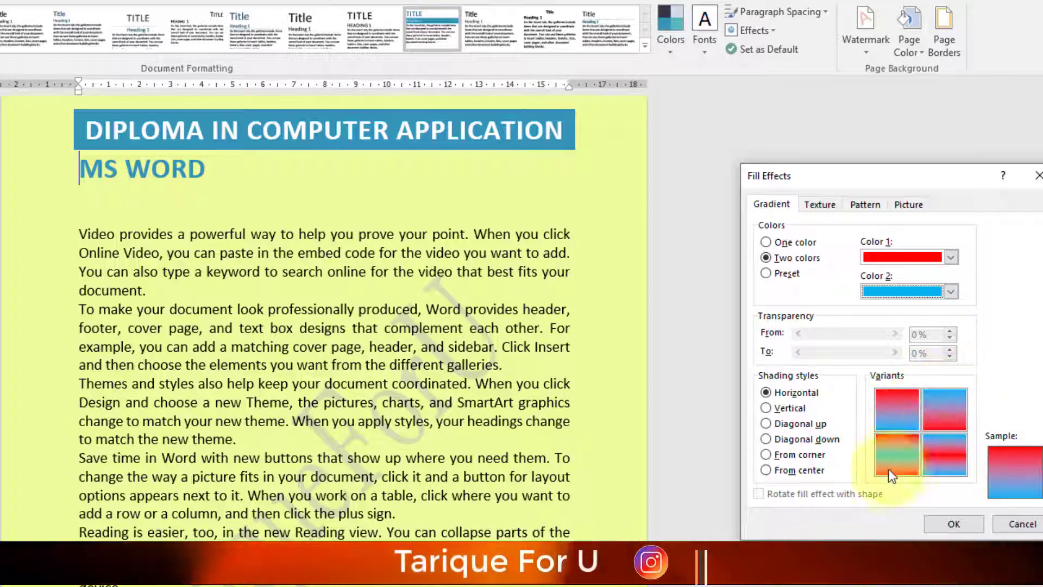
Step: Try the gradient's shading styles, choose From center with the red-centred variant, and apply the fill to the page
left_click(765, 408)
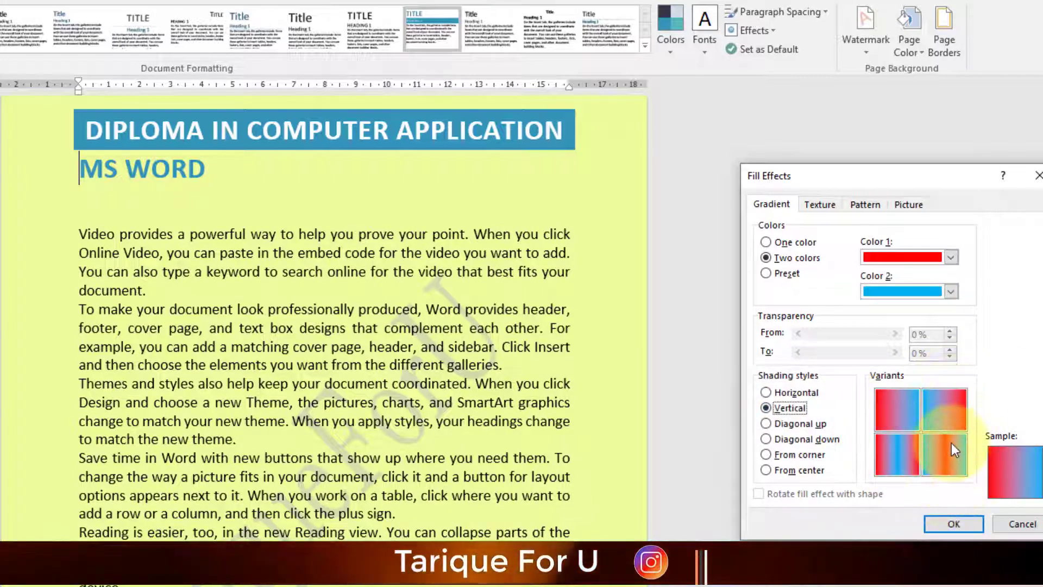
left_click(766, 424)
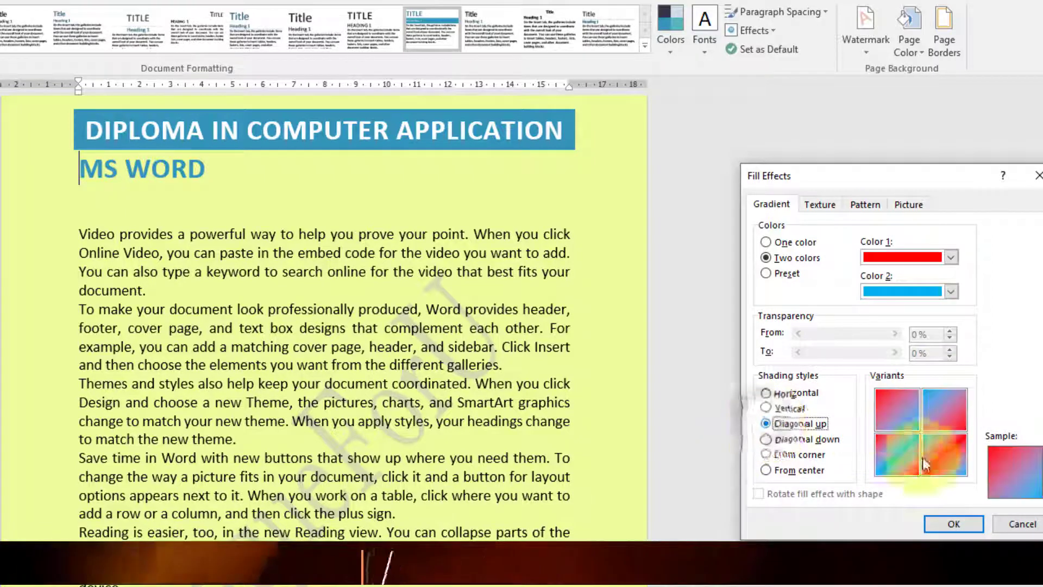
left_click(765, 438)
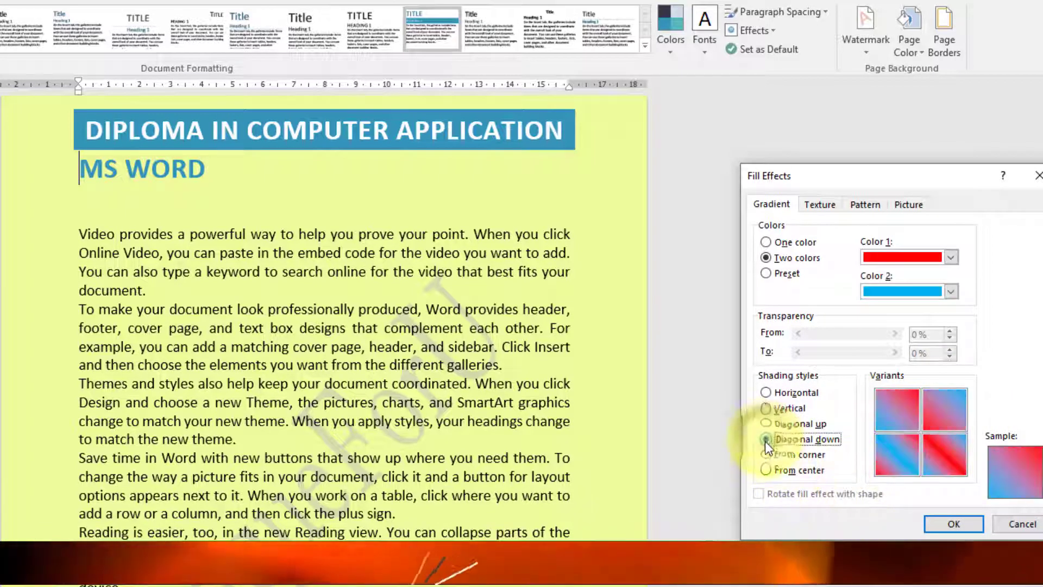
left_click(766, 455)
left_click(767, 472)
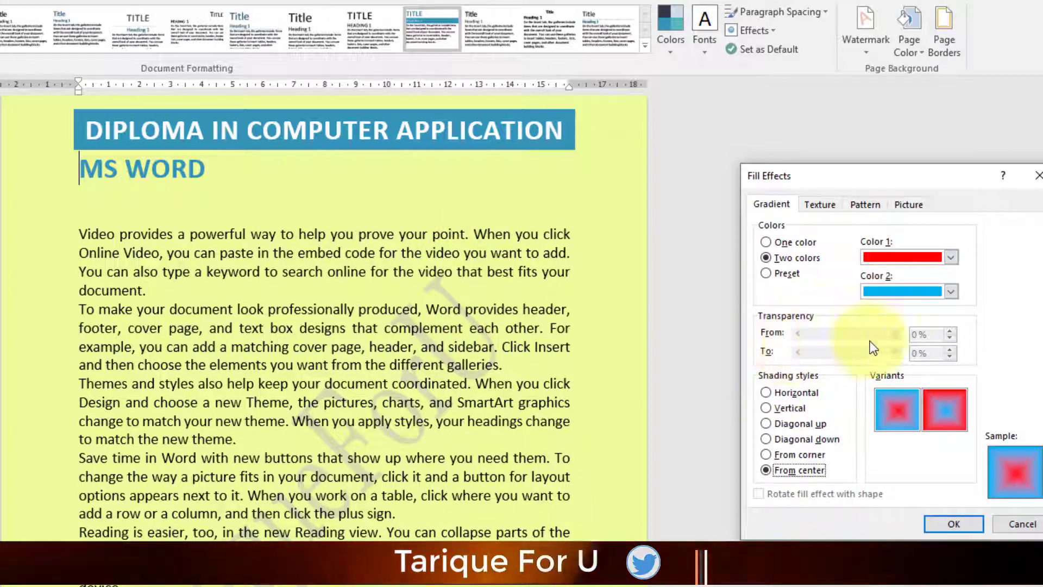
left_click(905, 410)
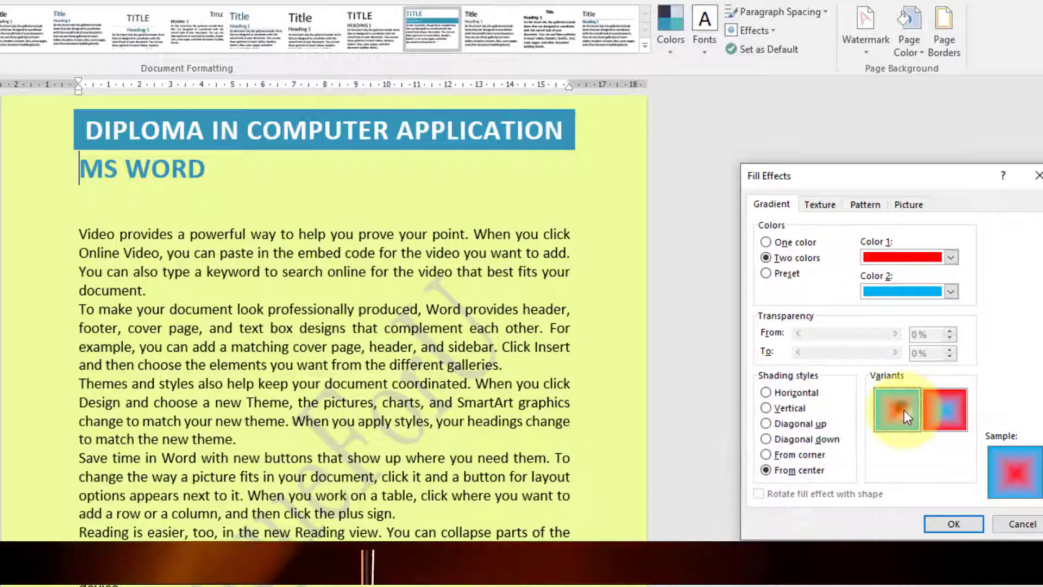
left_click(938, 524)
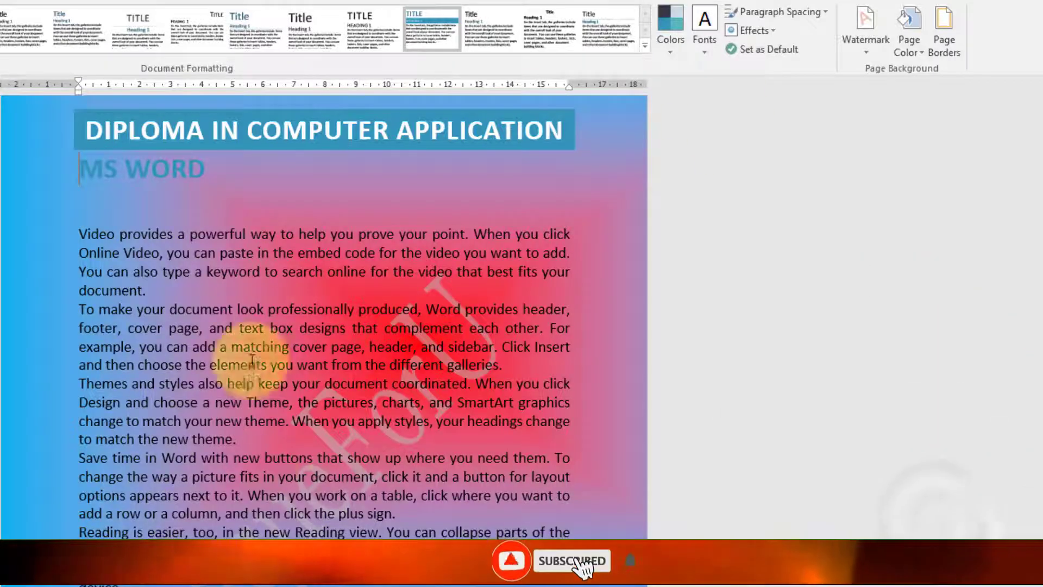
Step: Try several texture fills for the page background and apply the Stationery texture
scroll(361, 435, "down", 3)
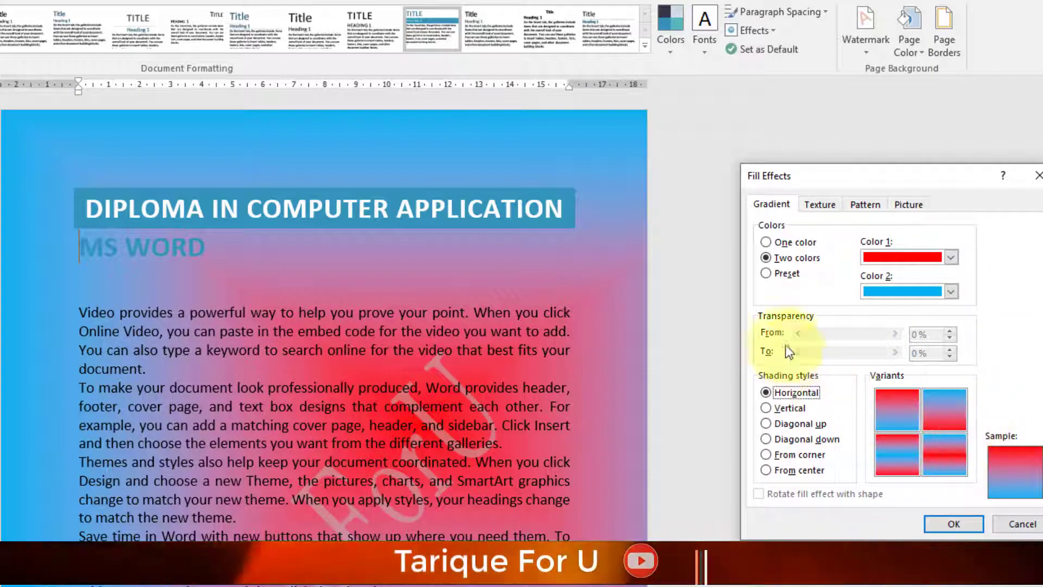
left_click(821, 207)
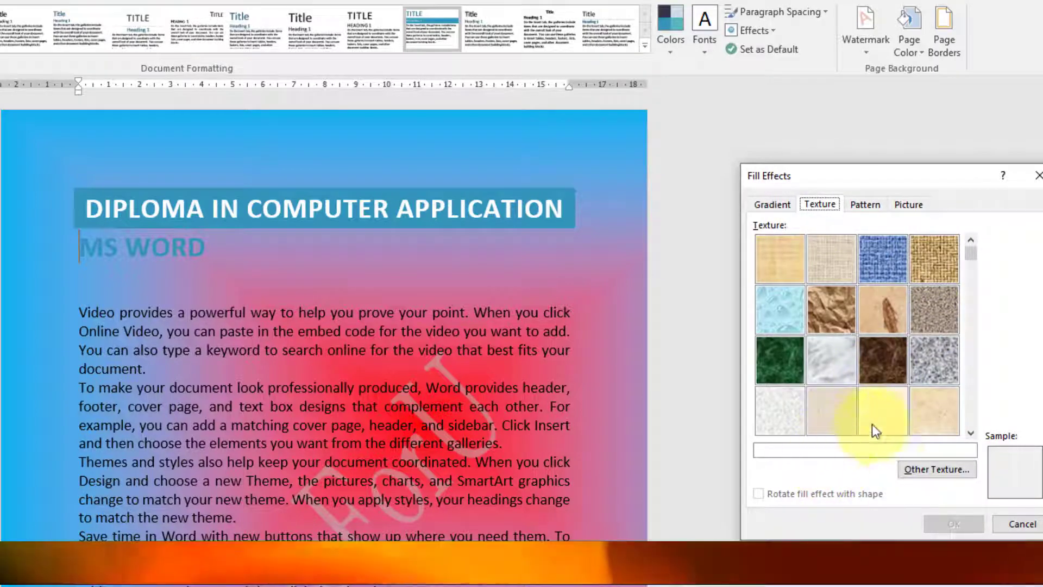
left_click(895, 409)
left_click(924, 410)
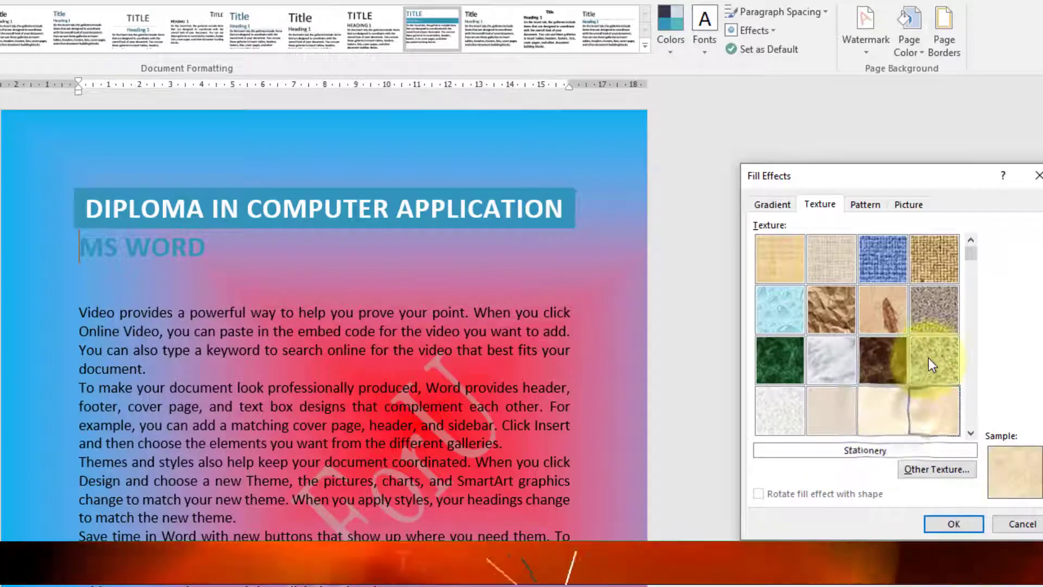
left_click(925, 312)
left_click(918, 259)
left_click(825, 262)
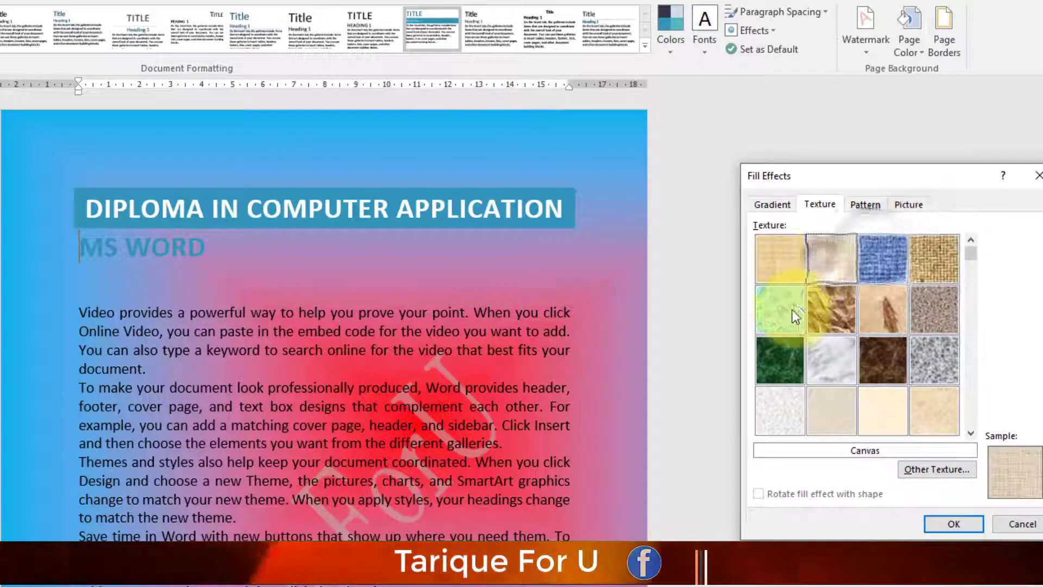
left_click(792, 310)
left_click(798, 351)
left_click(821, 372)
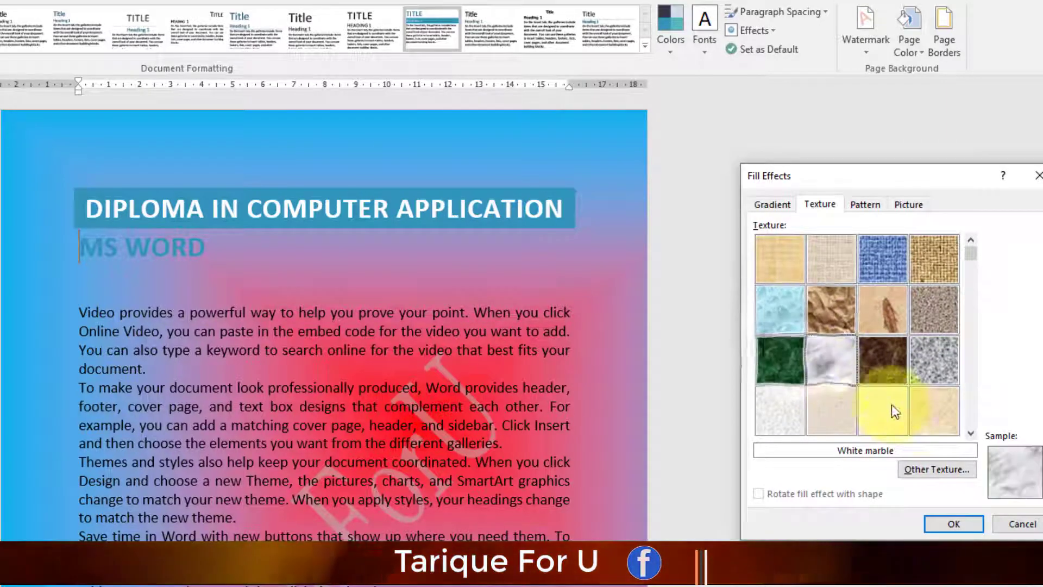
left_click(938, 415)
left_click(952, 524)
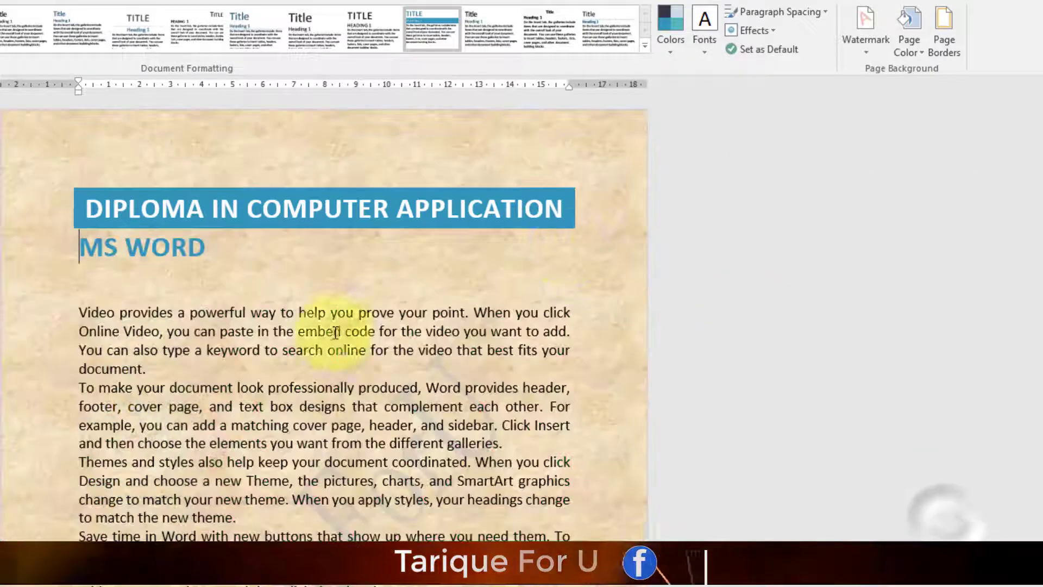
Step: Try several pattern fills for the page background, selecting Narrow vertical
left_click(918, 53)
left_click(875, 212)
left_click(872, 207)
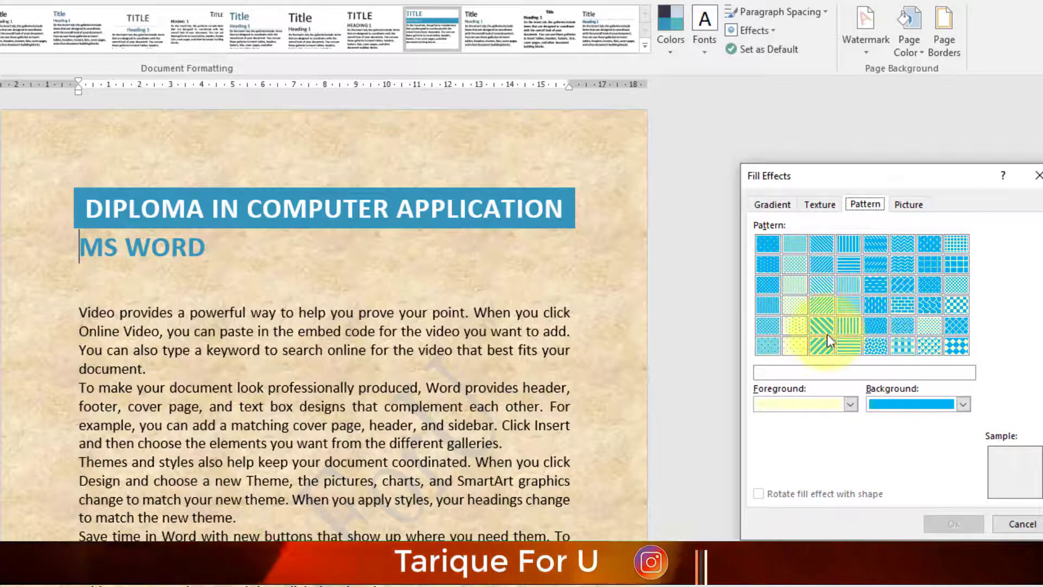
left_click(818, 345)
left_click(851, 325)
left_click(851, 287)
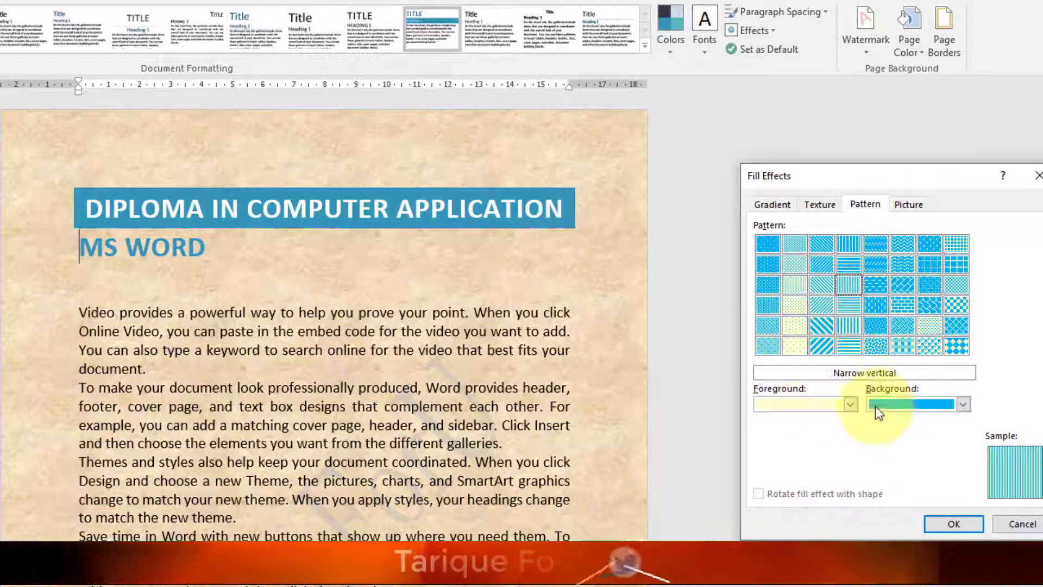
Step: Apply the Large checker board pattern to the page with a red foreground and yellow background
left_click(850, 404)
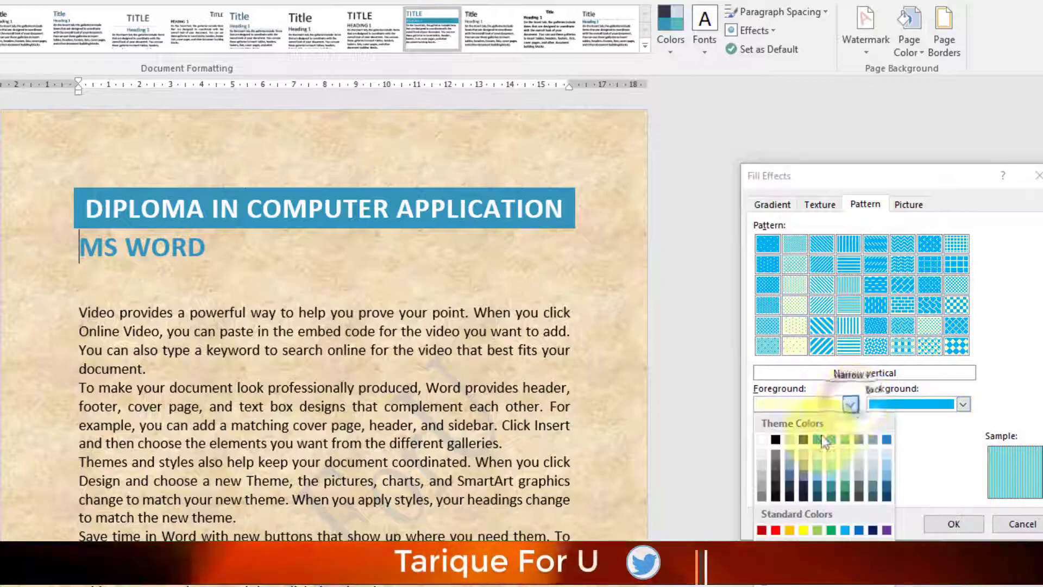
left_click(776, 530)
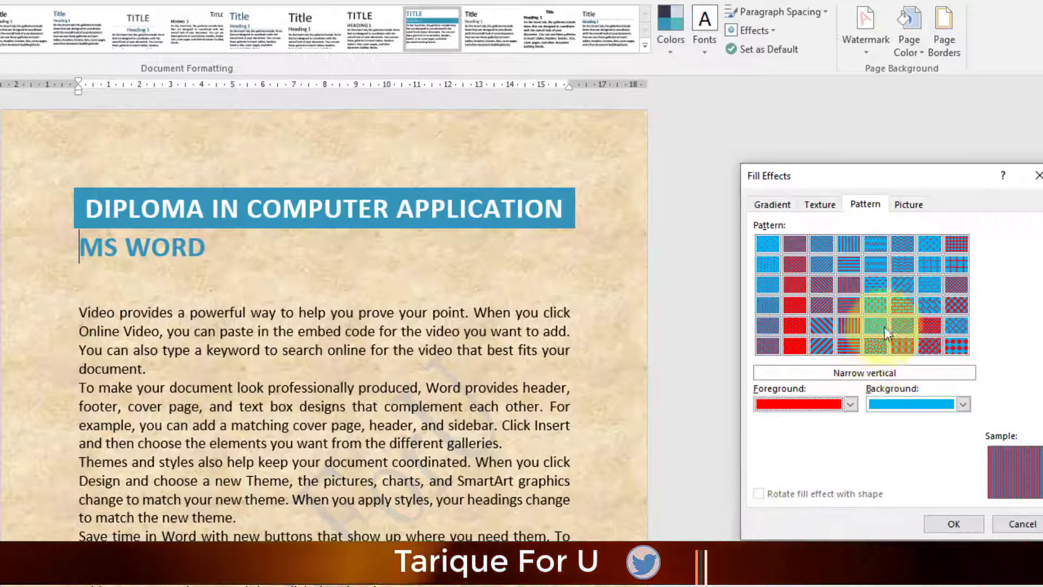
left_click(964, 410)
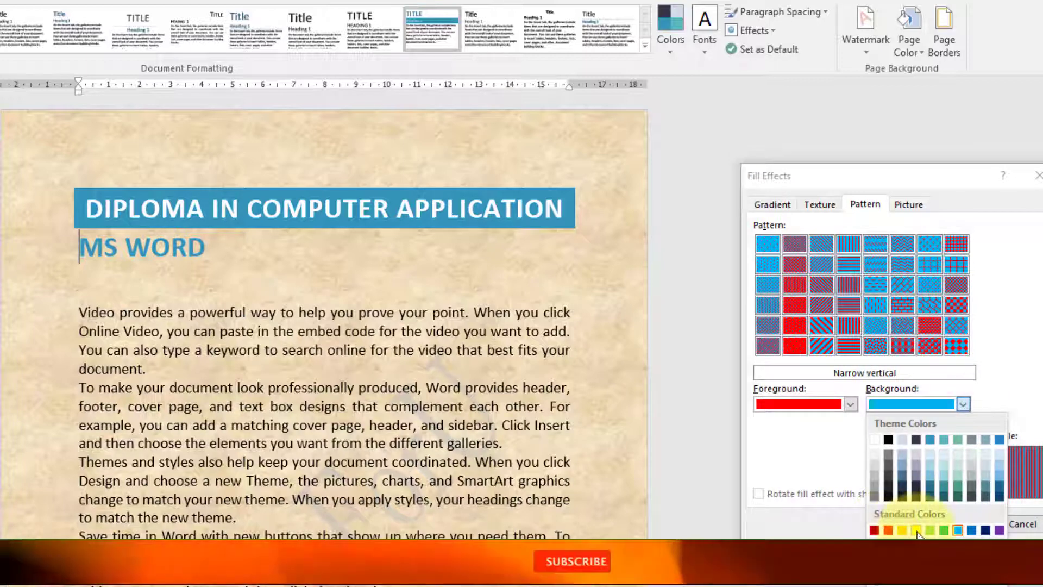
left_click(918, 530)
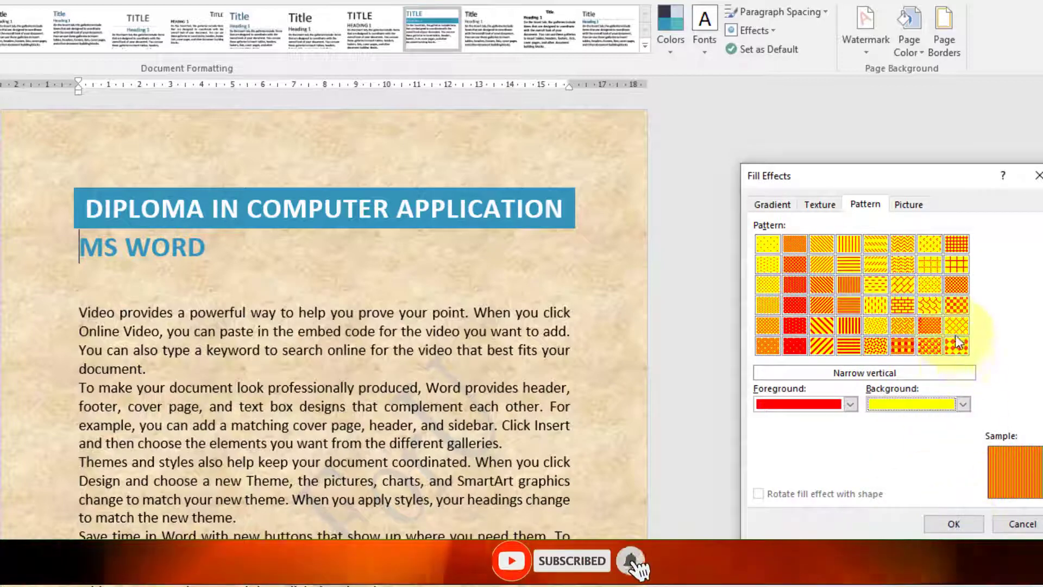
left_click(934, 307)
left_click(954, 304)
left_click(949, 524)
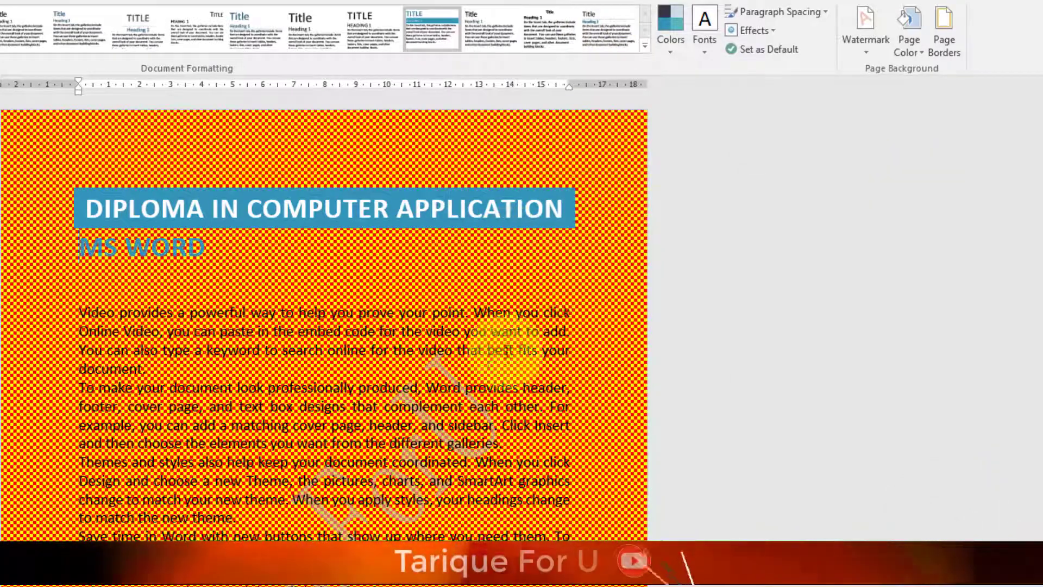
Step: Fill the page background with the picture Screenshot__5_-removebg-preview from the Editing (G:) drive and check it down the page
left_click(914, 53)
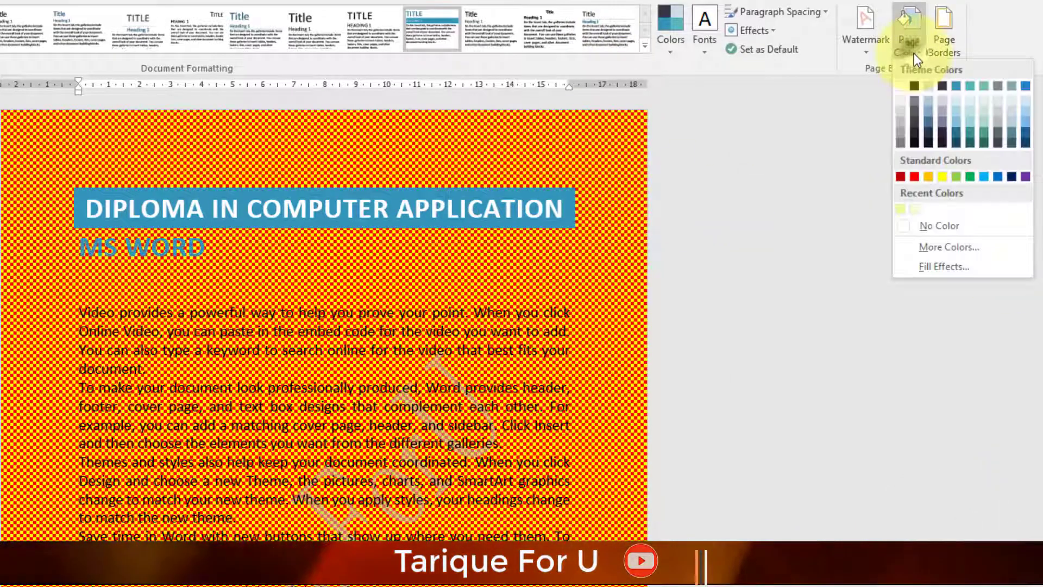
left_click(939, 262)
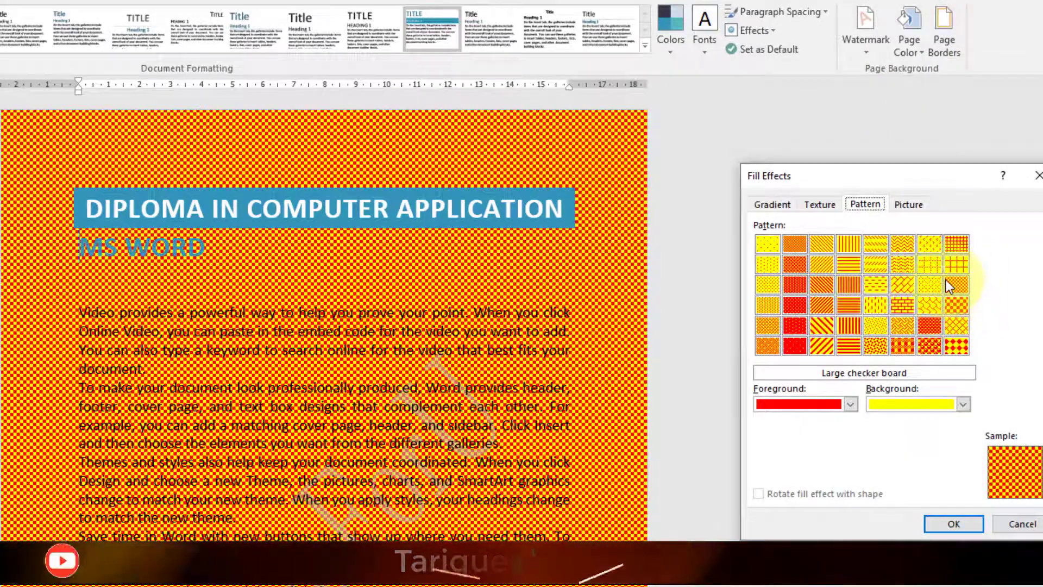
left_click(913, 206)
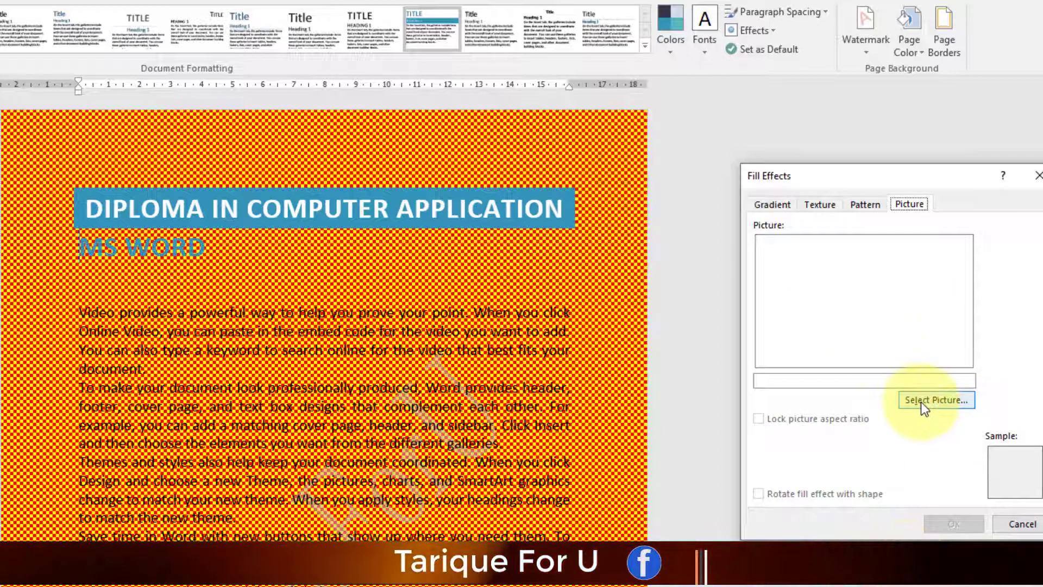
left_click(939, 400)
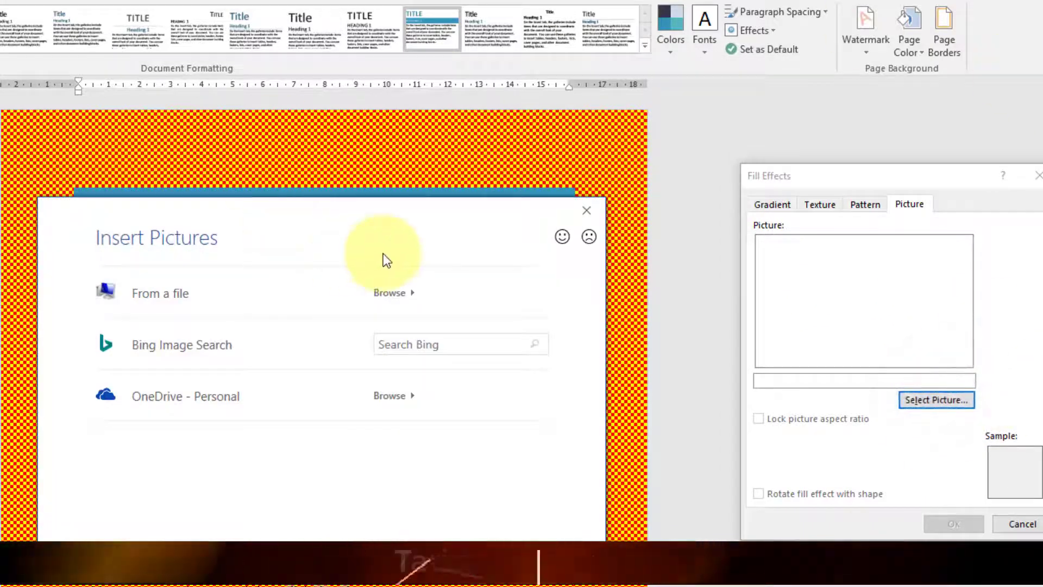
left_click(387, 294)
scroll(704, 529, "down", 10)
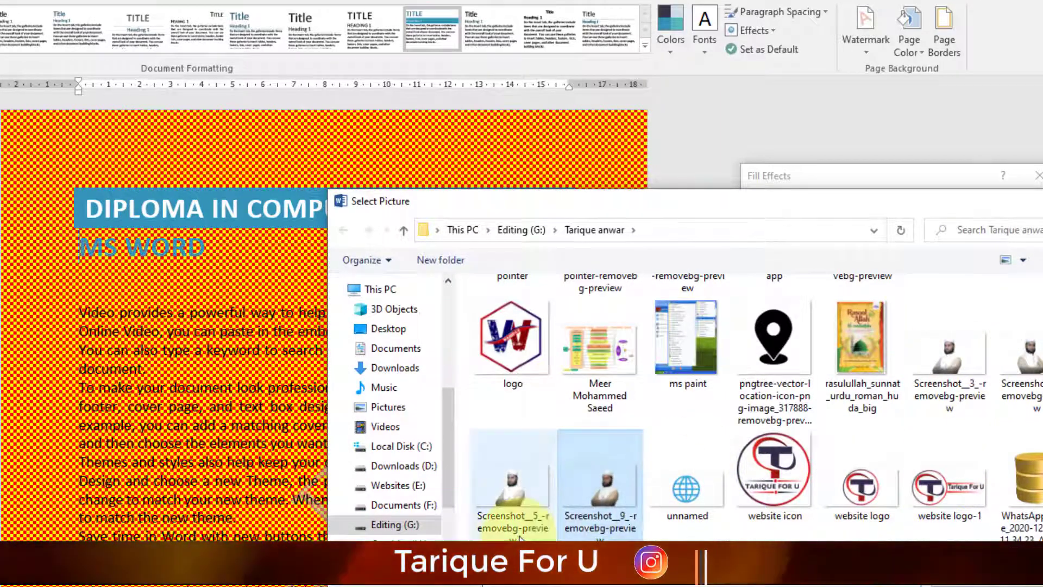
double_click(511, 478)
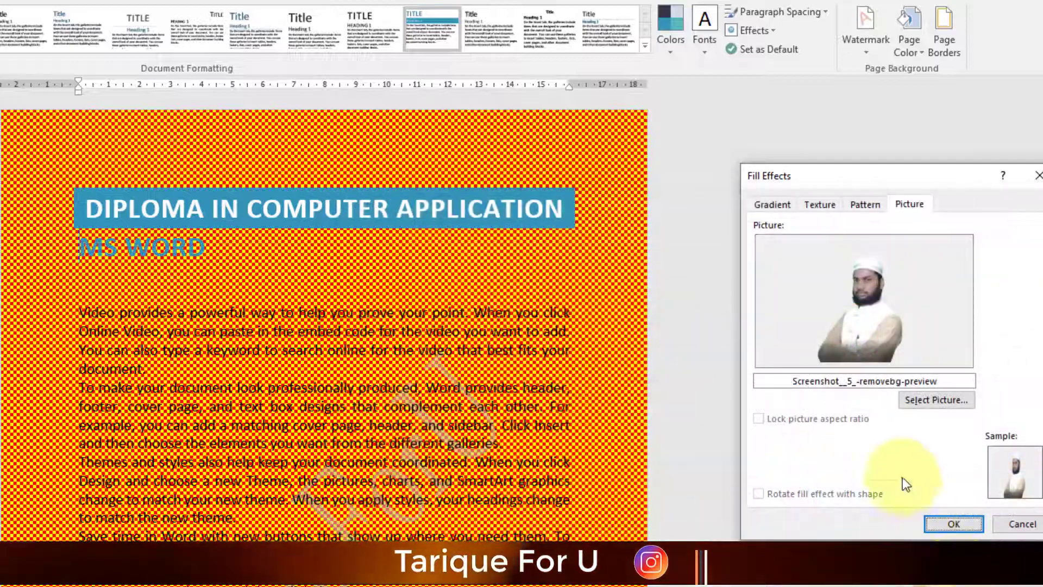
left_click(954, 524)
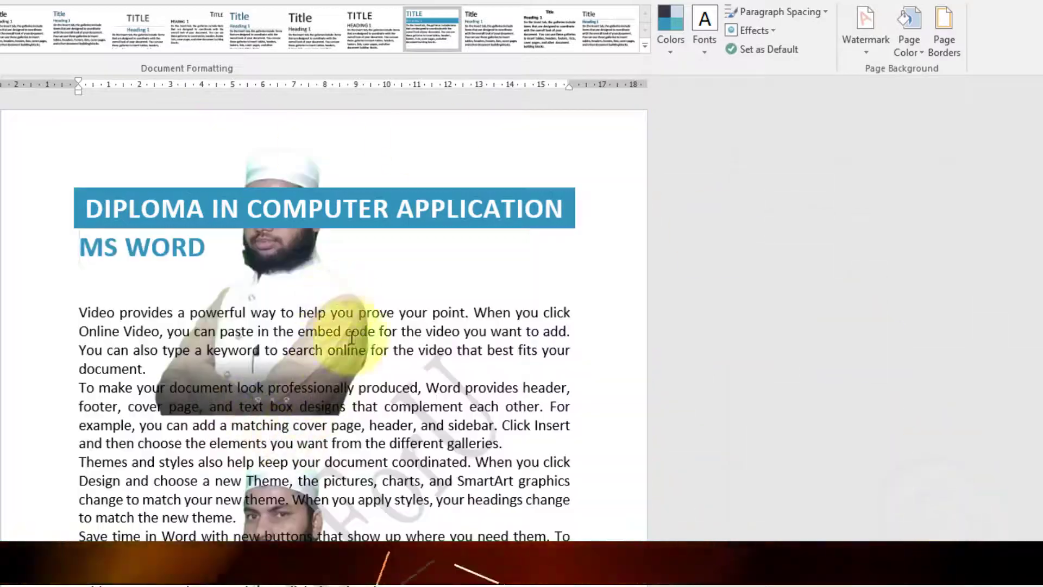
scroll(340, 369, "down", 2)
scroll(341, 369, "down", 4)
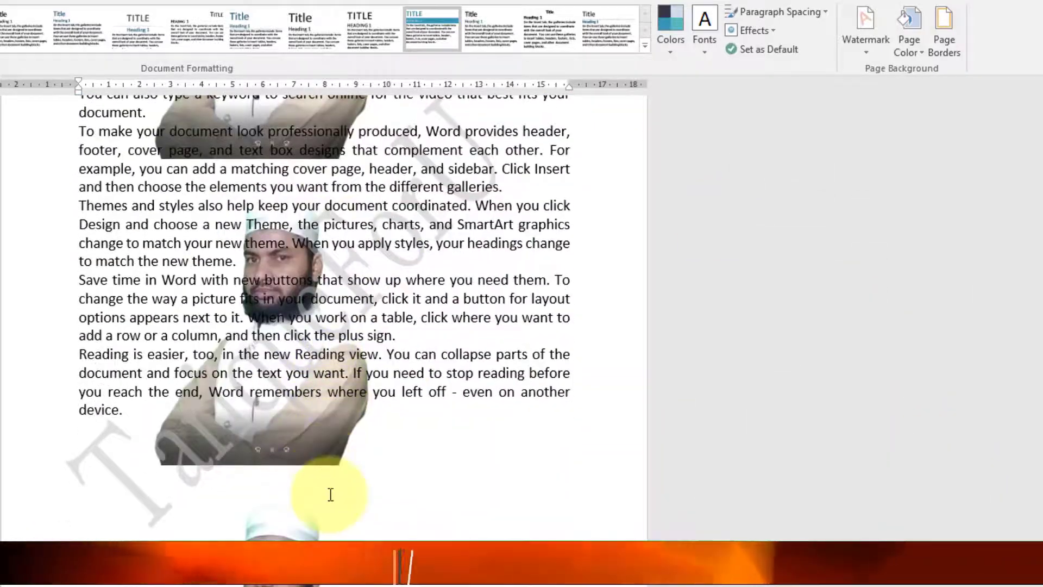
scroll(331, 494, "up", 5)
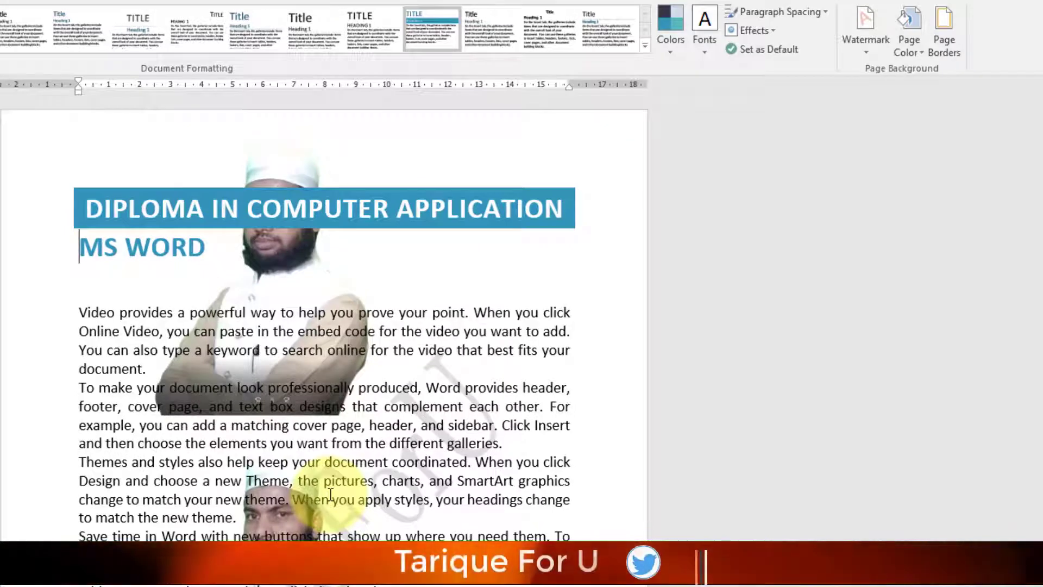
Step: Review the pattern, texture and gradient options for the page fill without applying any
left_click(912, 54)
left_click(929, 266)
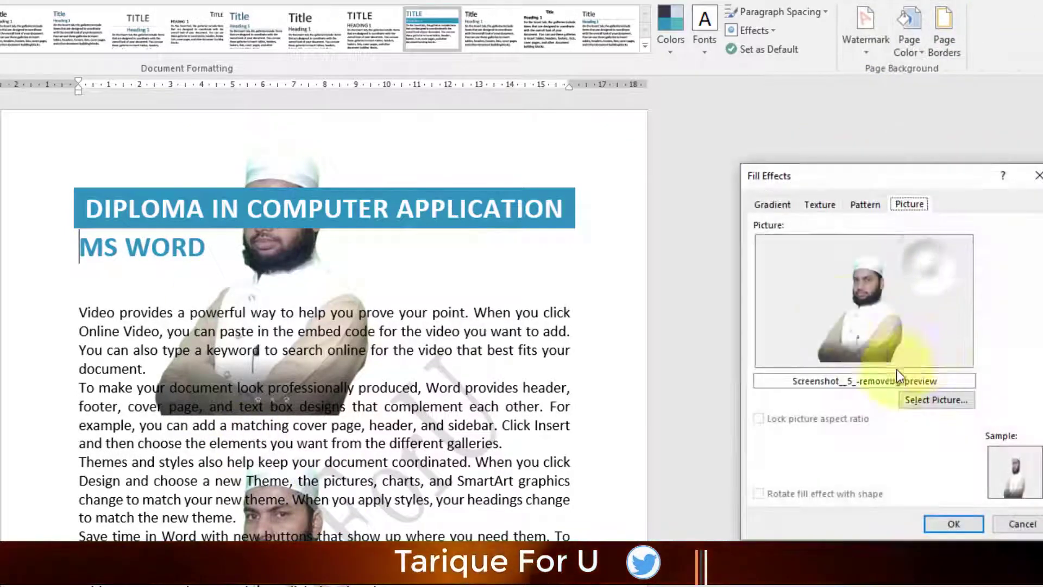
left_click(877, 207)
left_click(824, 207)
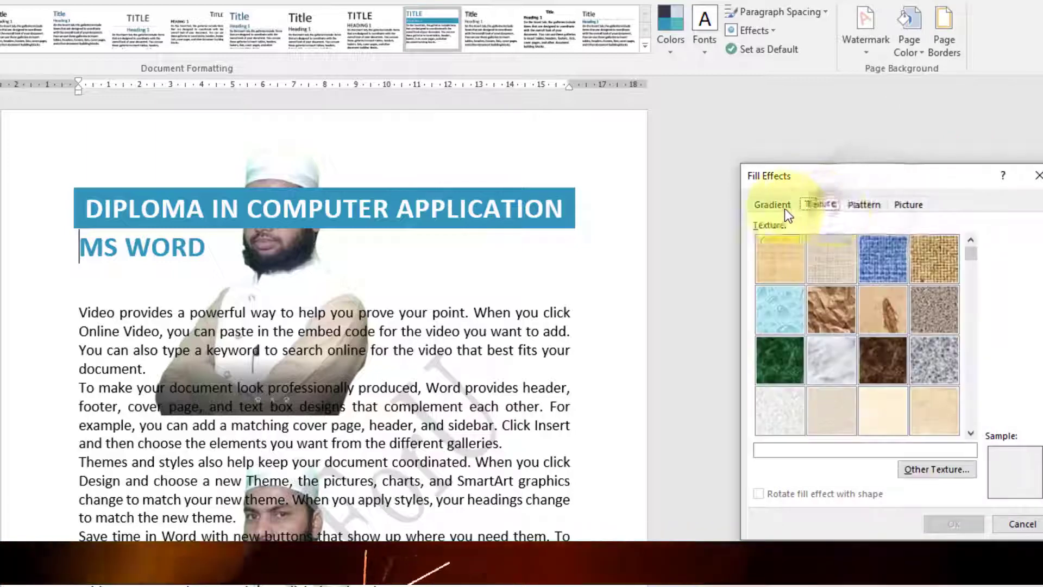
left_click(784, 208)
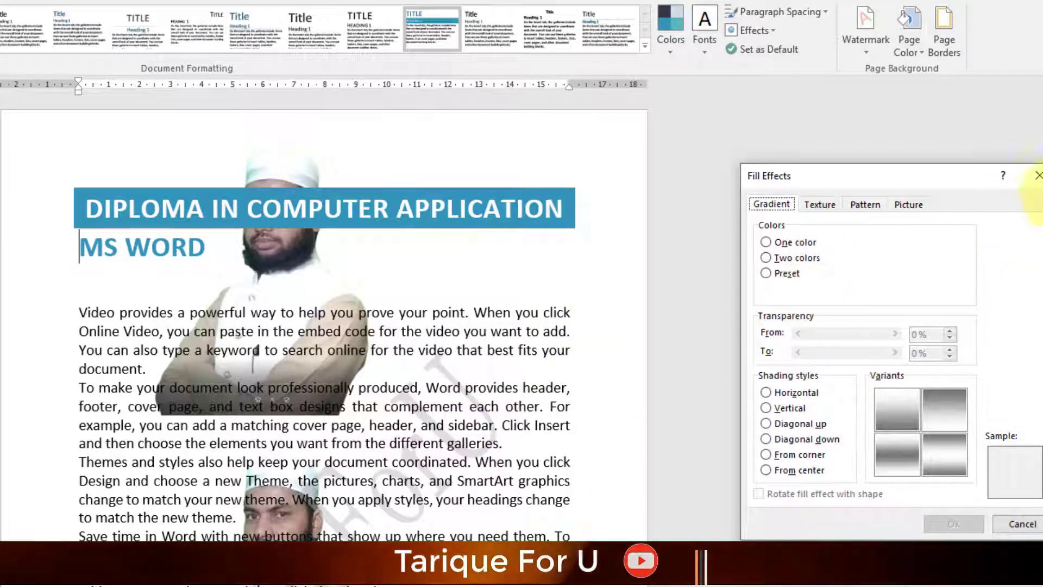
left_click(1035, 175)
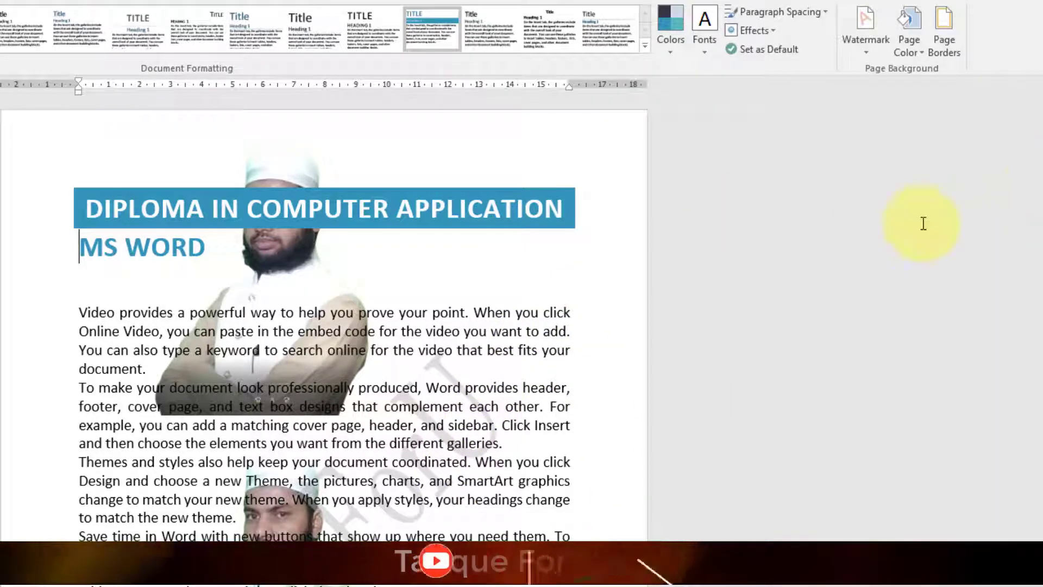
Step: Add a Box page border to the whole document in the 3 pt thick-and-thin double line style
left_click(943, 50)
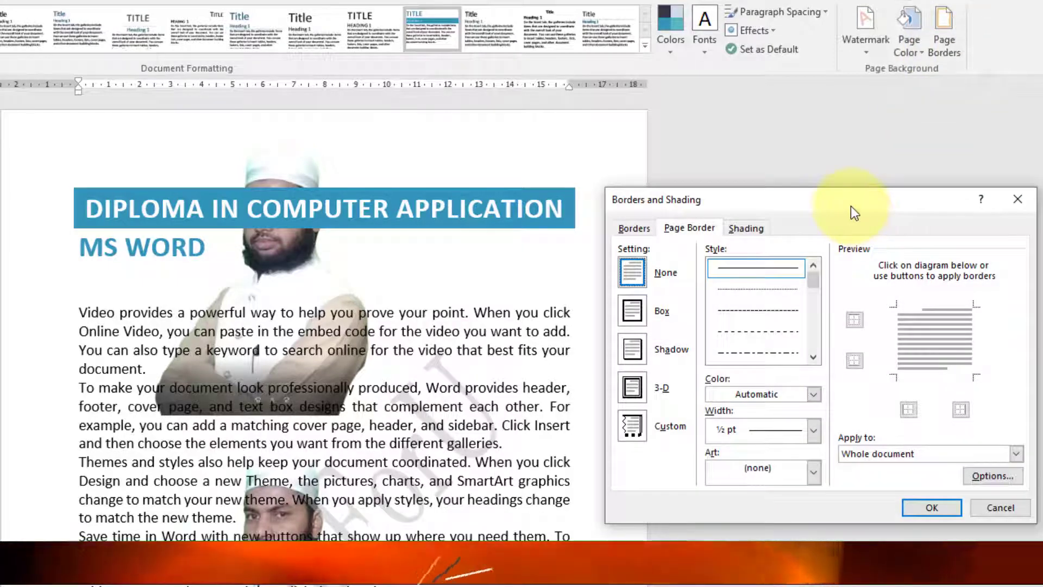
mouse_move(850, 210)
left_mouse_down()
mouse_move(931, 182)
mouse_move(877, 169)
left_mouse_up()
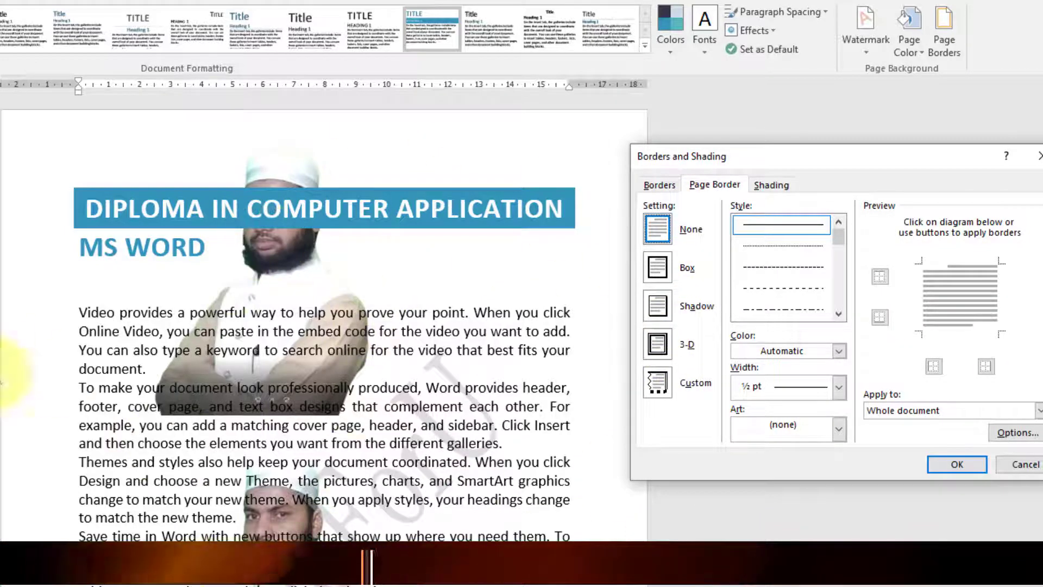
left_click(657, 266)
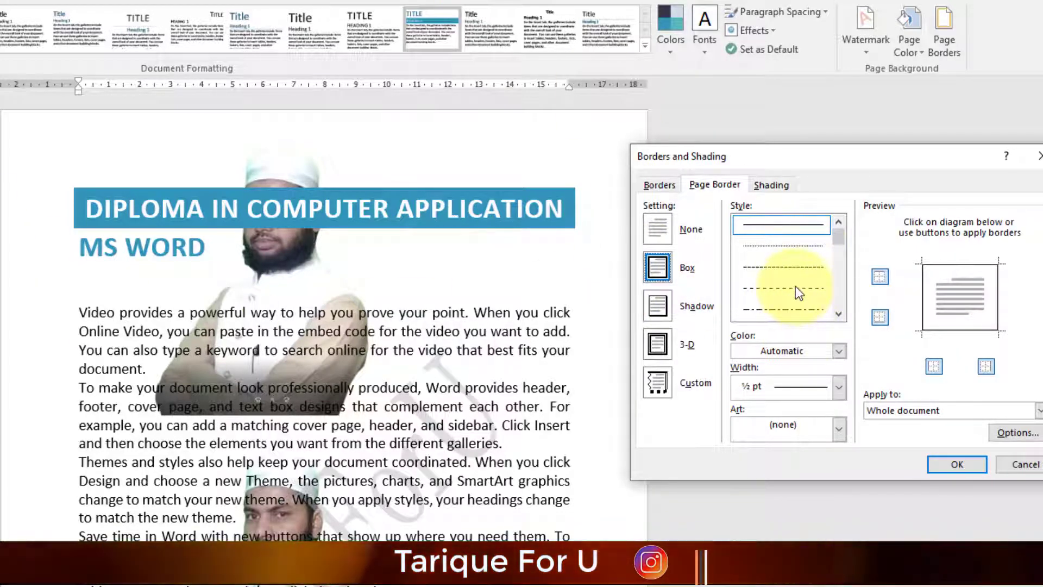
left_click(840, 314)
left_click(839, 314)
left_click(840, 314)
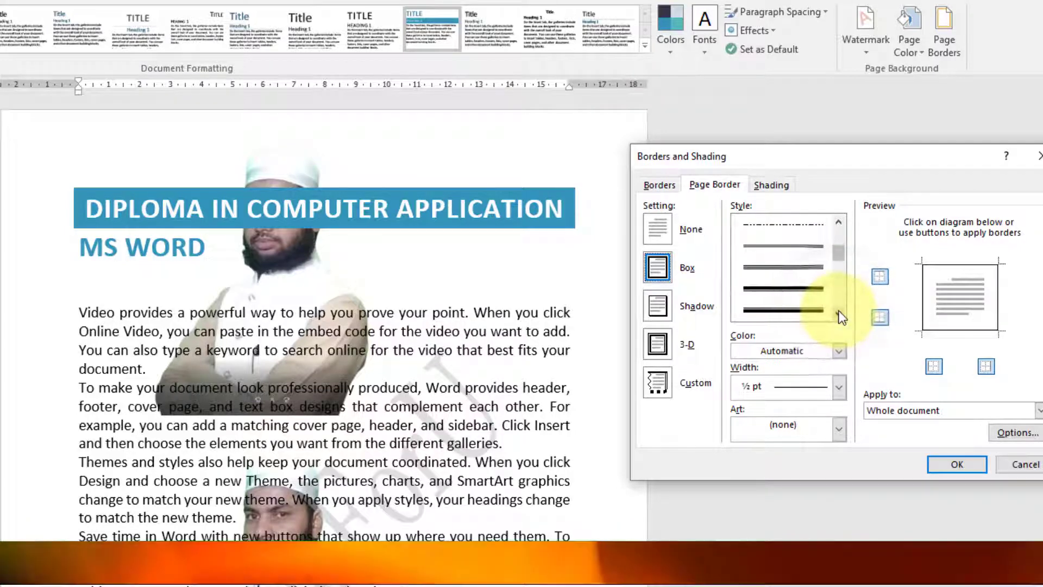
left_click(788, 288)
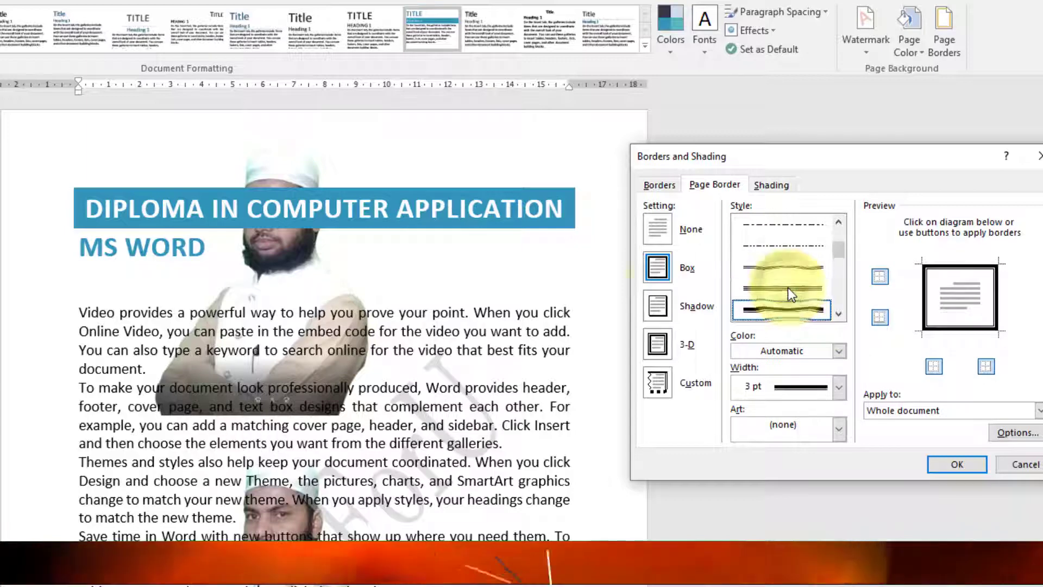
left_click(958, 465)
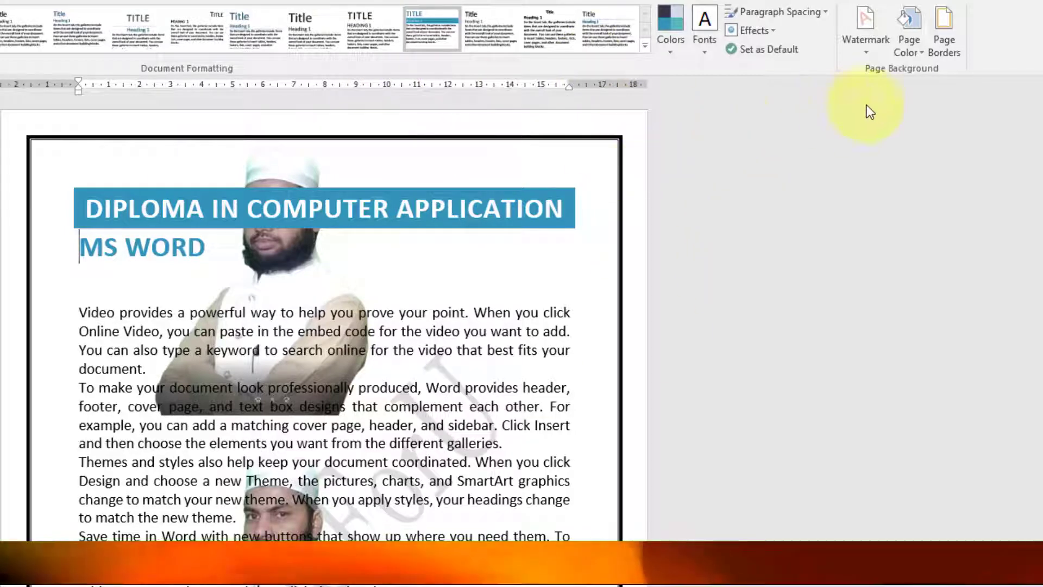
Step: Recolor the page border red from the standard colors, after viewing the custom color options and trying blue
left_click(942, 49)
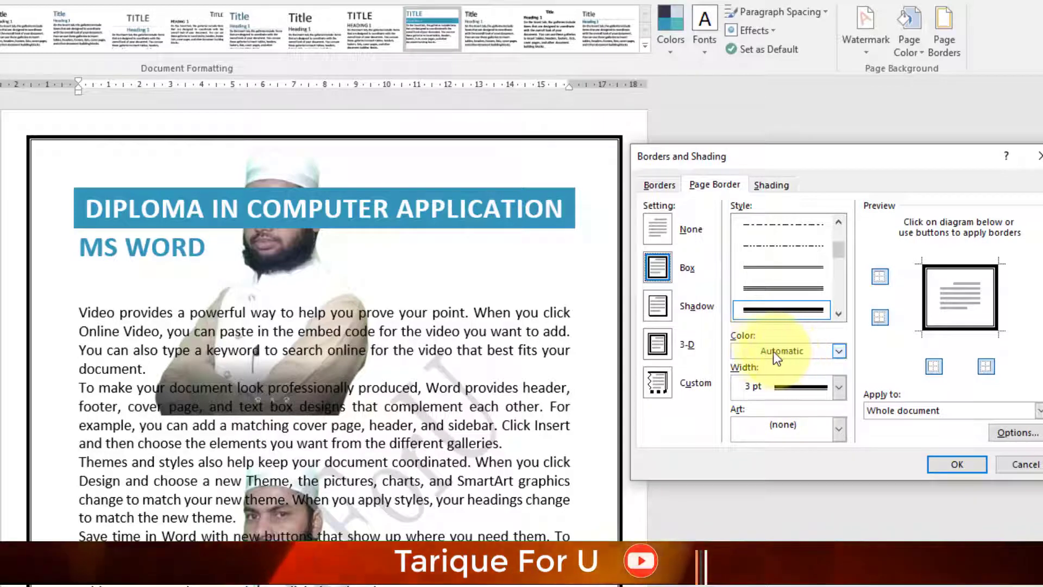
left_click(840, 351)
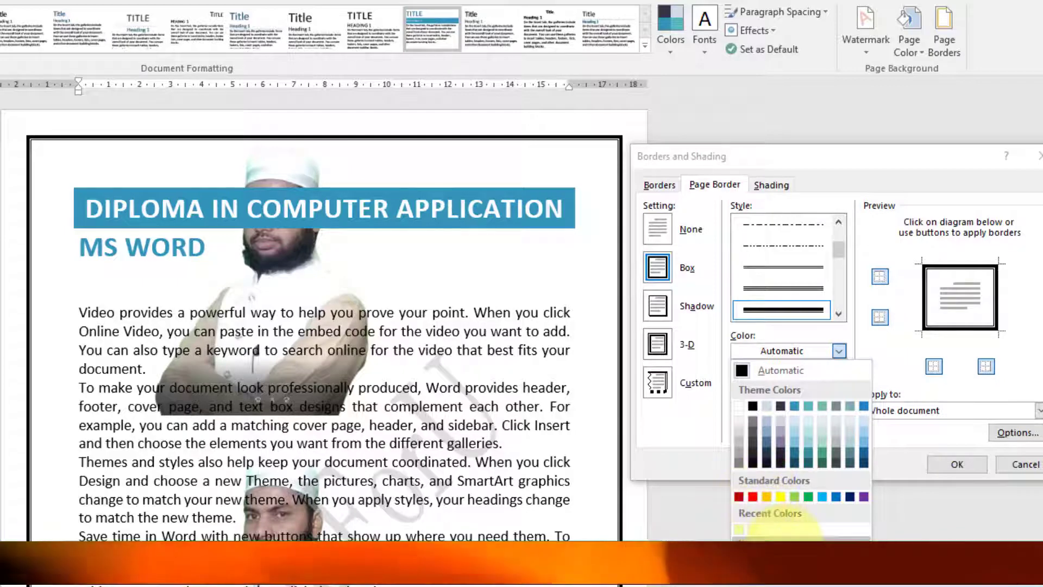
left_click(772, 546)
left_click(828, 233)
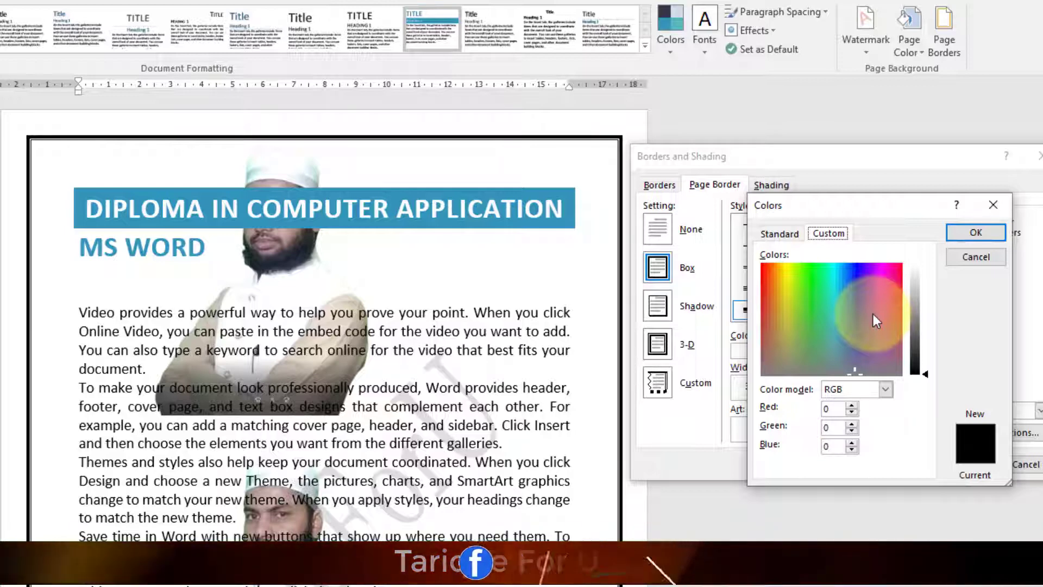
left_click(980, 226)
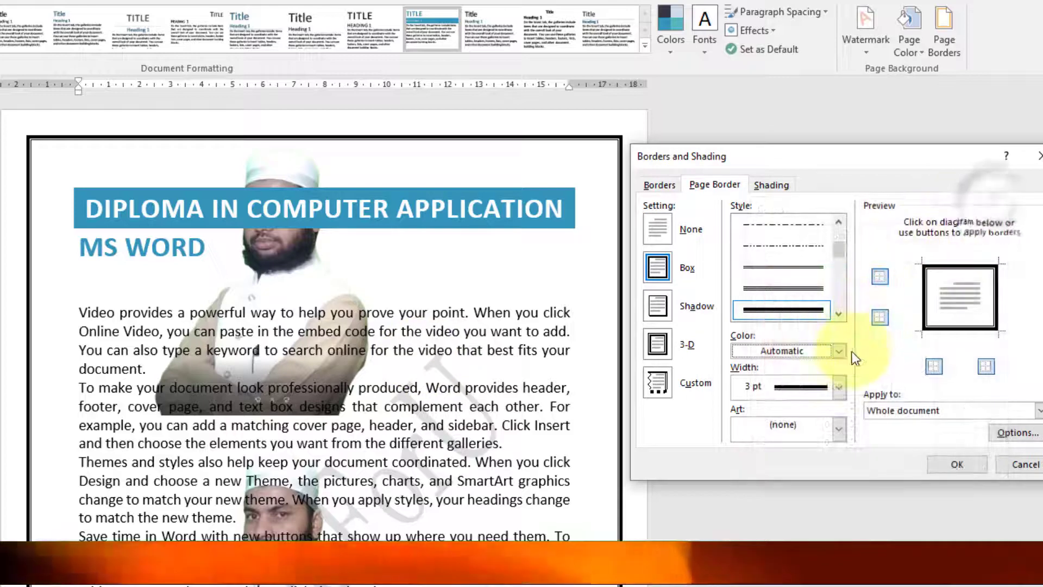
left_click(839, 350)
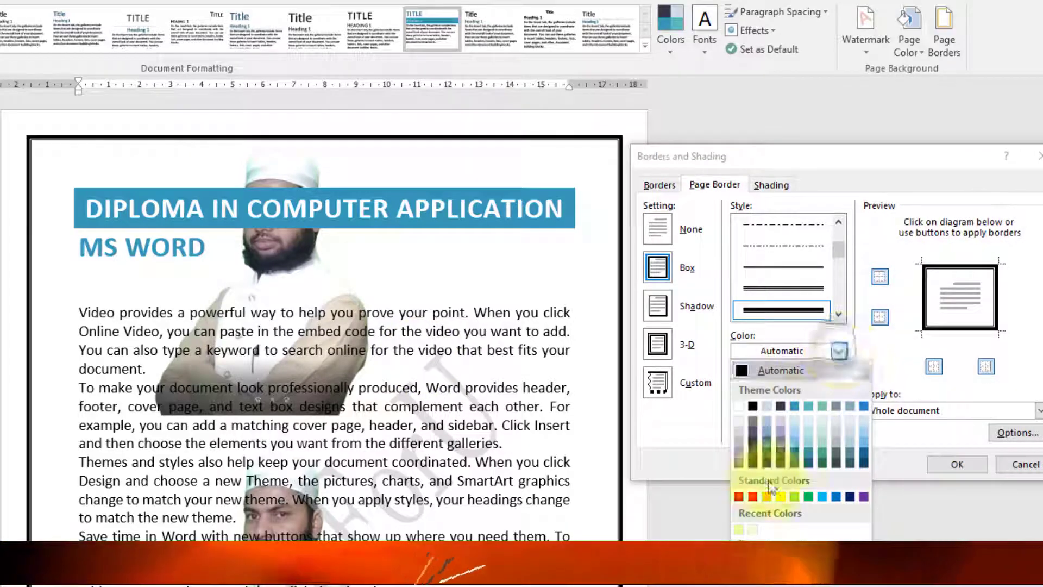
left_click(835, 497)
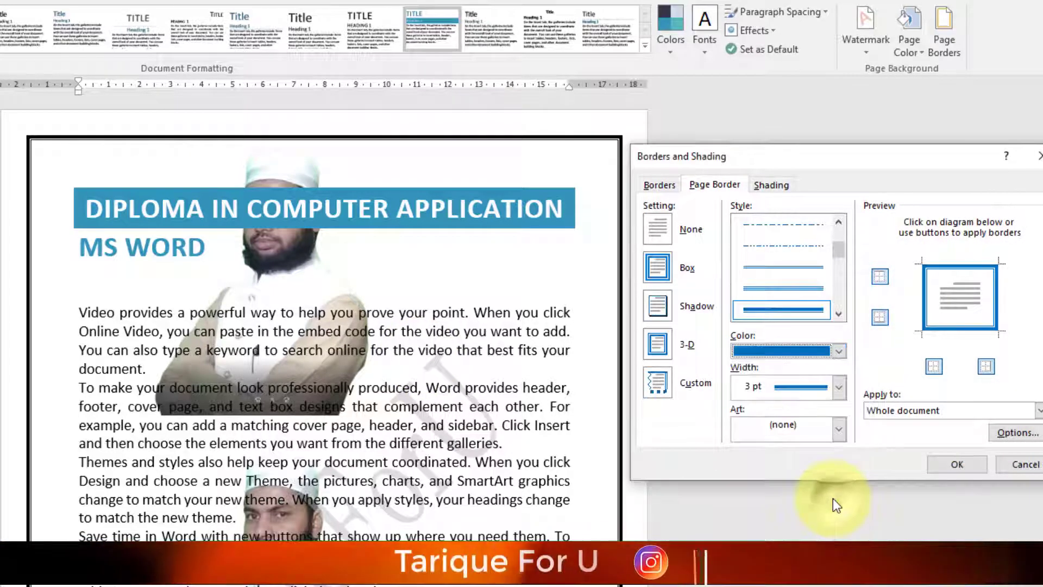
left_click(839, 353)
left_click(749, 495)
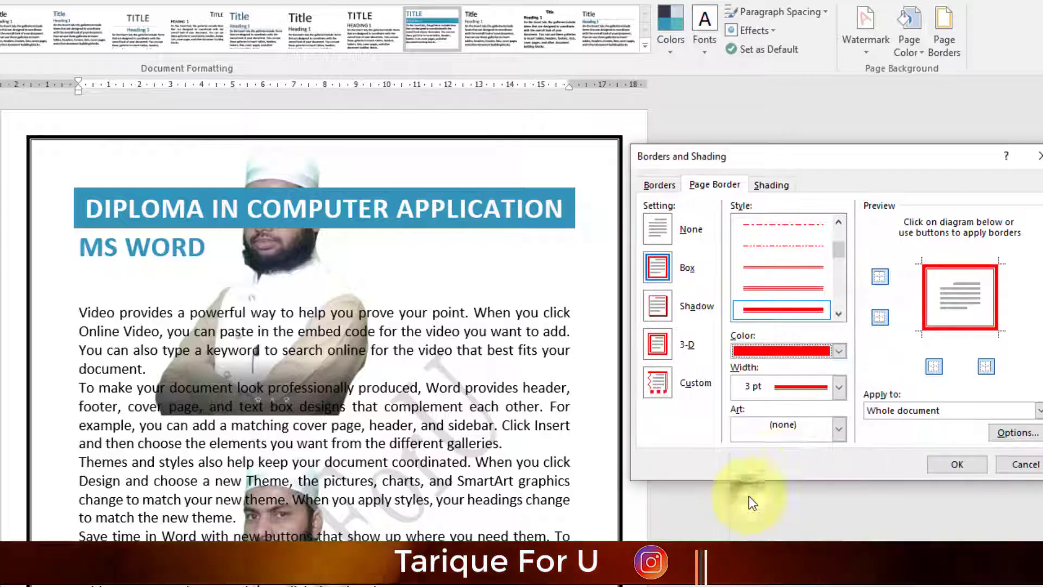
left_click(935, 461)
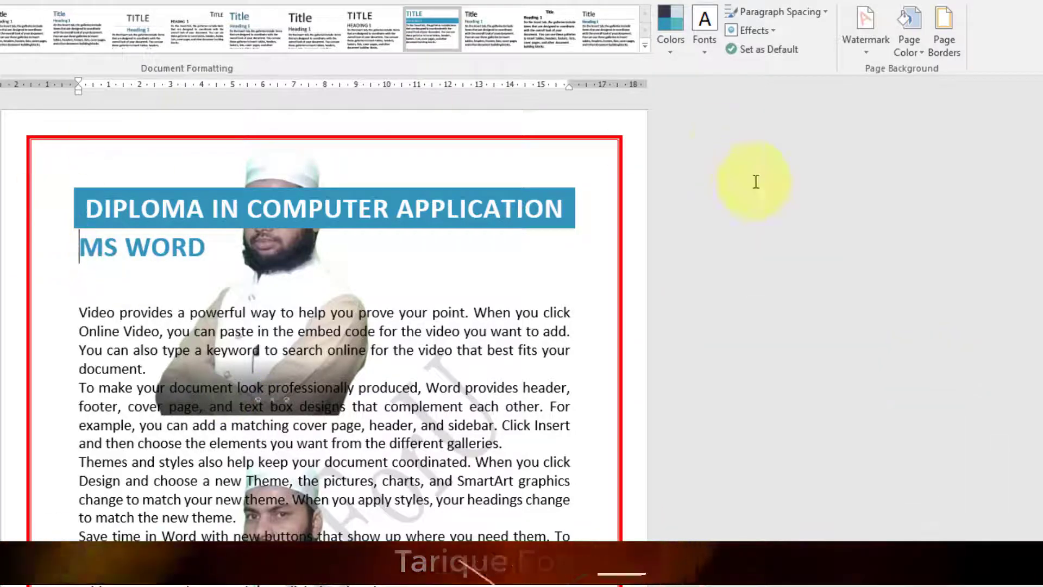
Step: Set the width of the red double-line page border to 6 pt
left_click(943, 45)
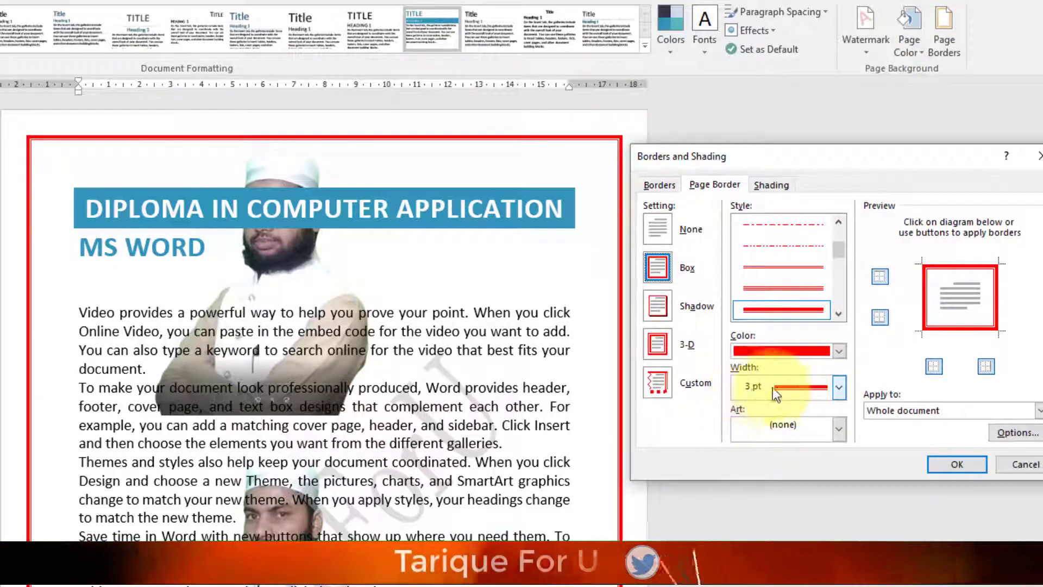
left_click(840, 386)
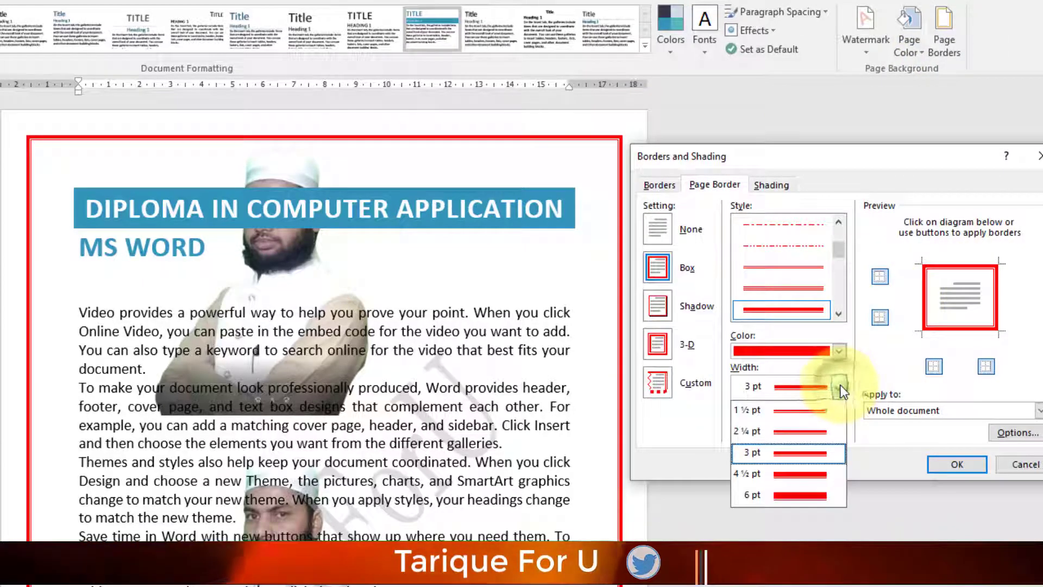
left_click(797, 495)
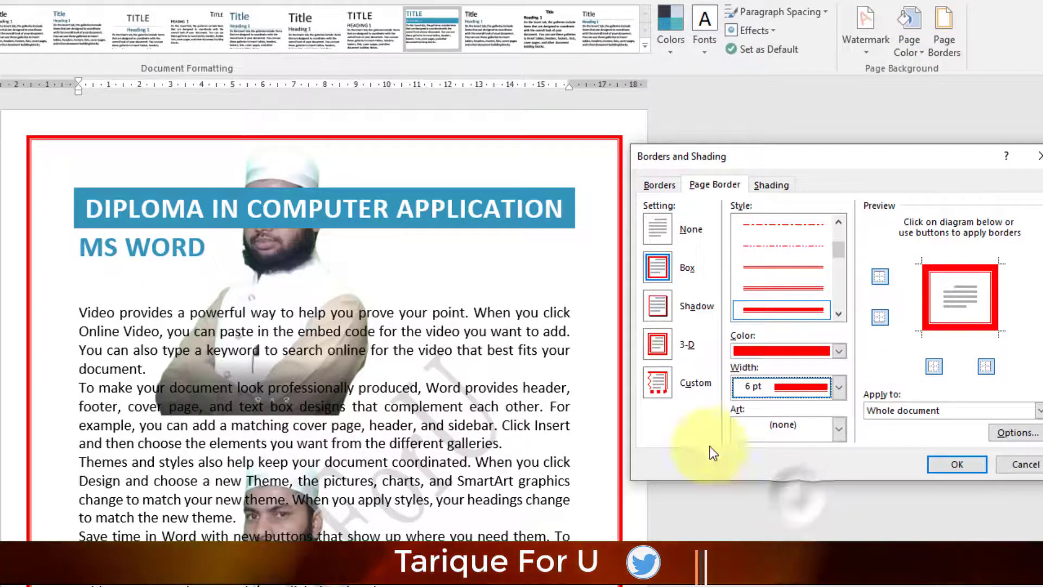
left_click(950, 466)
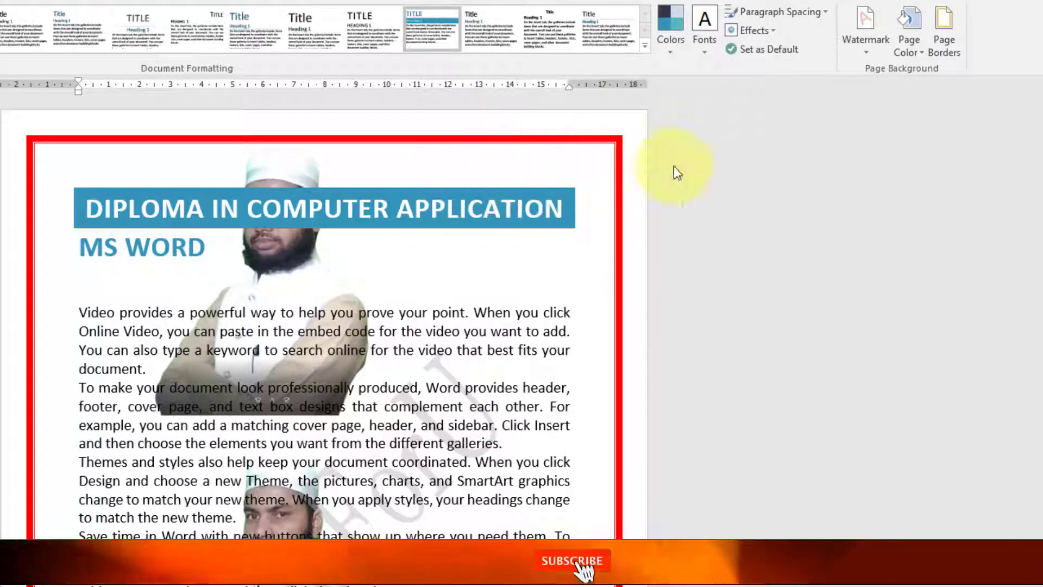
Step: Set the width of the red double-line page border to 1 ½ pt
left_click(935, 54)
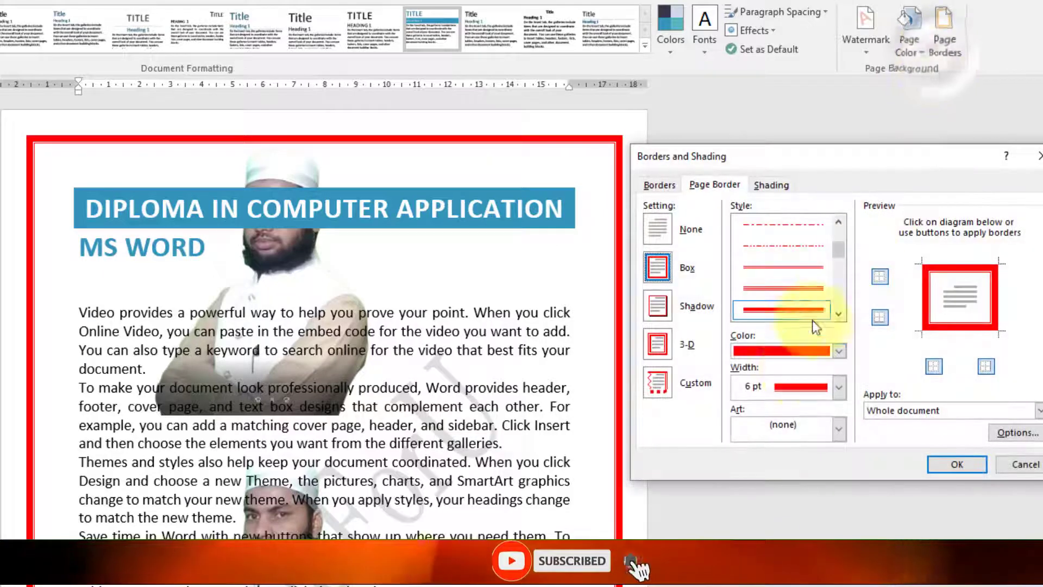
left_click(841, 386)
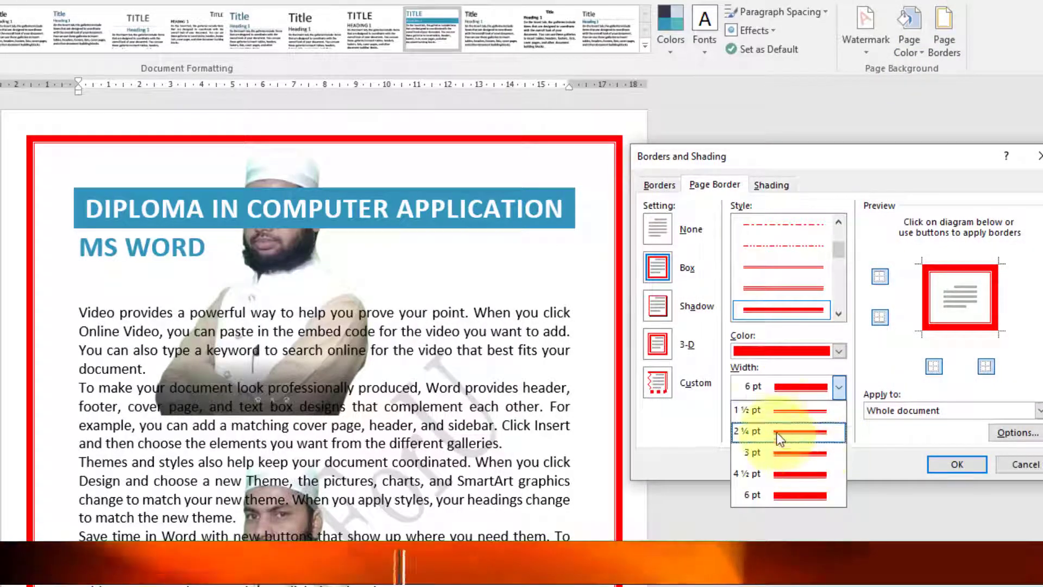
left_click(791, 411)
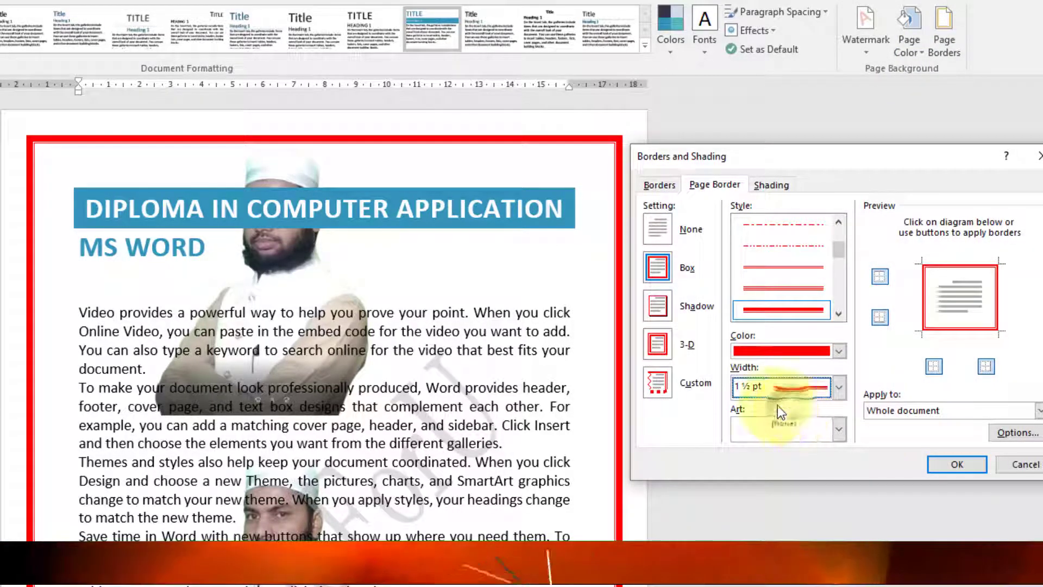
left_click(940, 464)
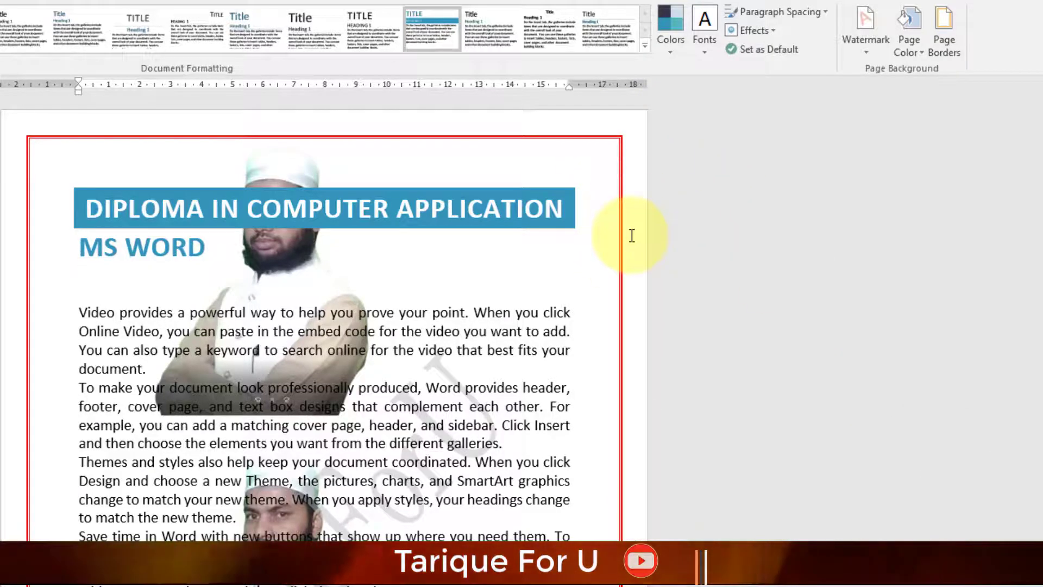
Step: Change the page border to the 3 pt diagonally striped line style in red
left_click(940, 43)
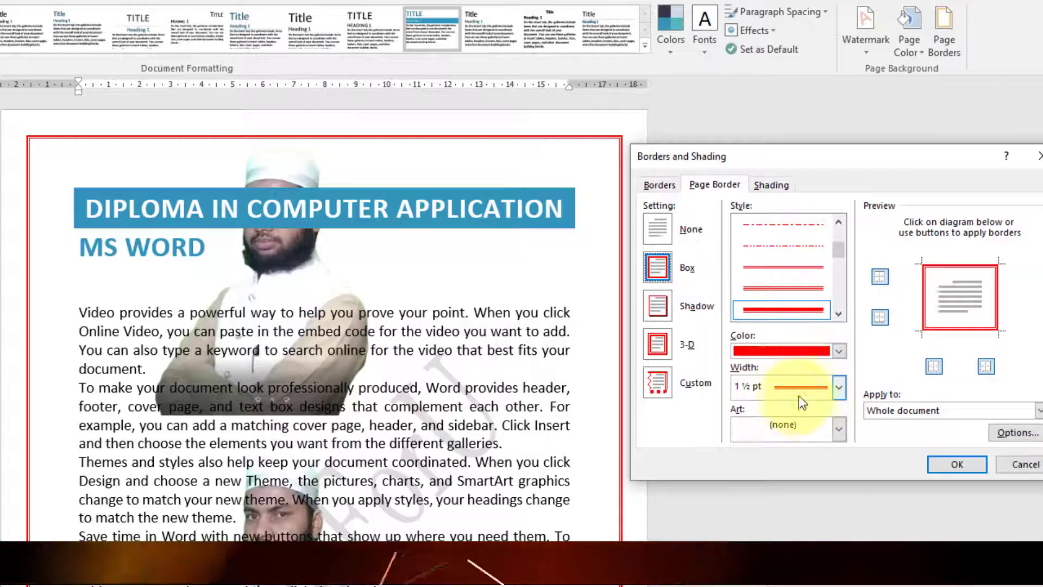
scroll(774, 276, "down", 1)
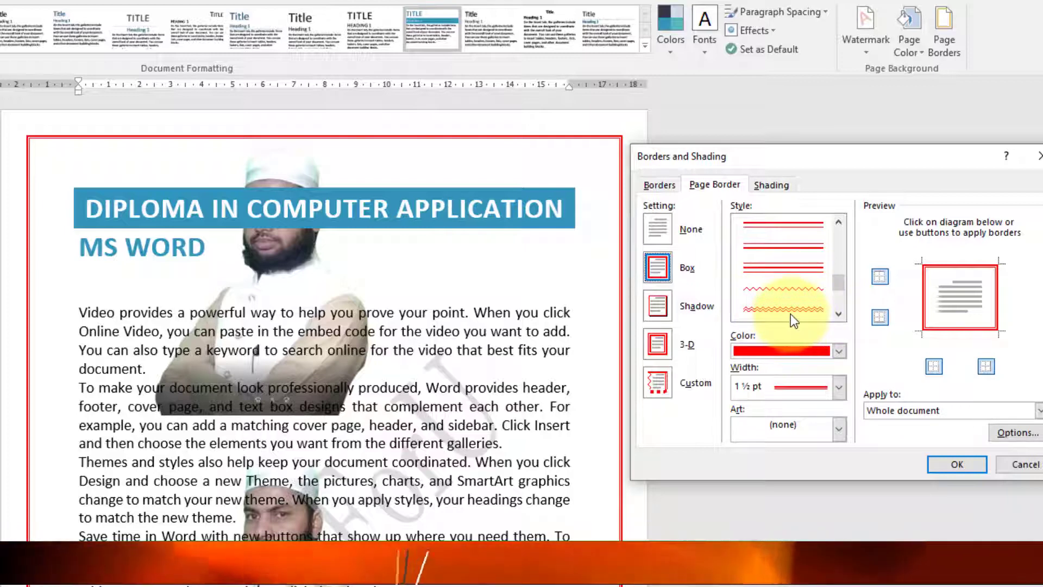
left_click(839, 314)
left_click(839, 314)
left_click(787, 288)
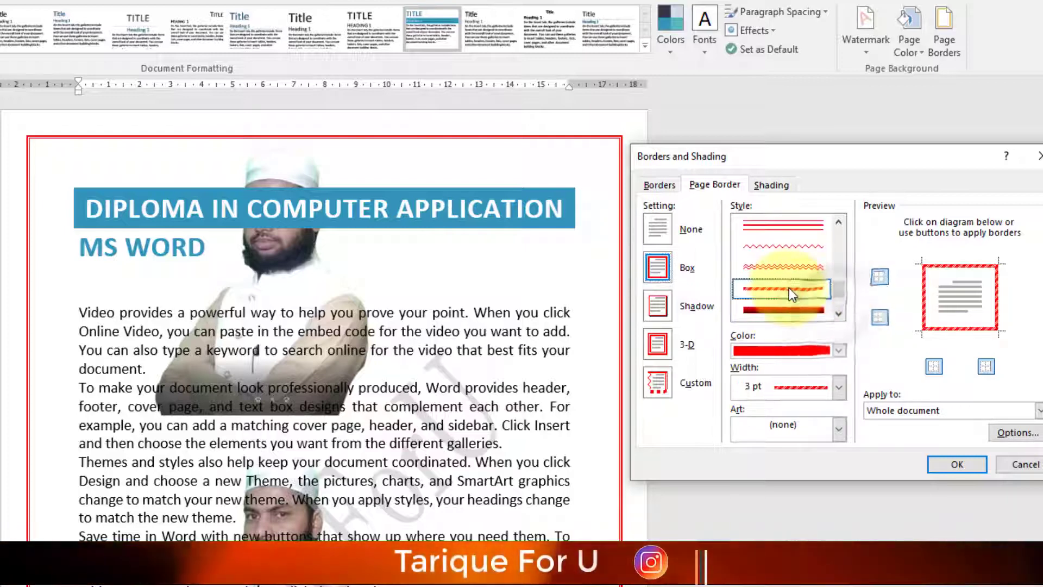
left_click(976, 463)
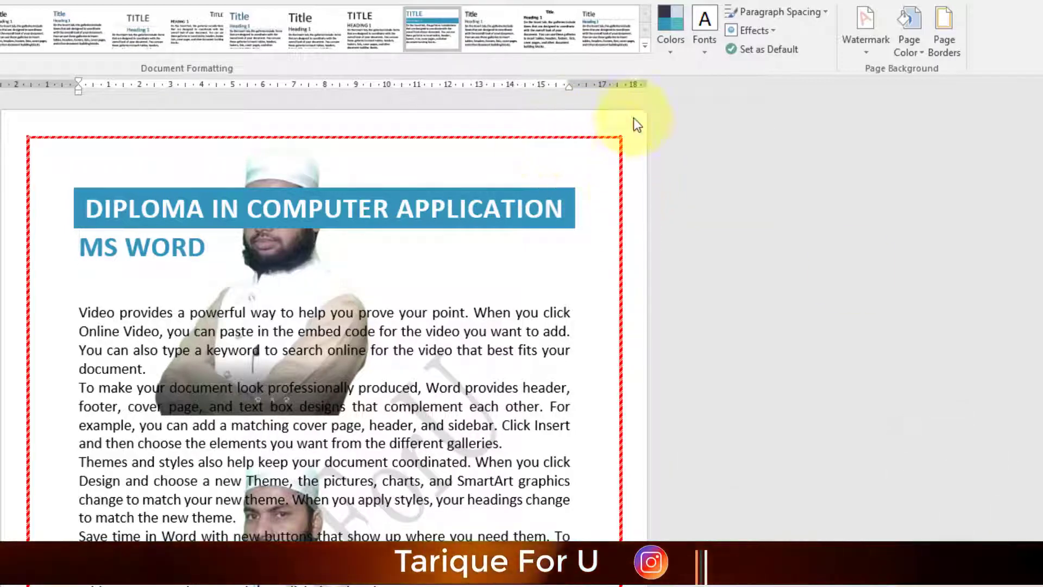
Step: Check the width choices for the striped page border and select 3 pt
left_click(940, 54)
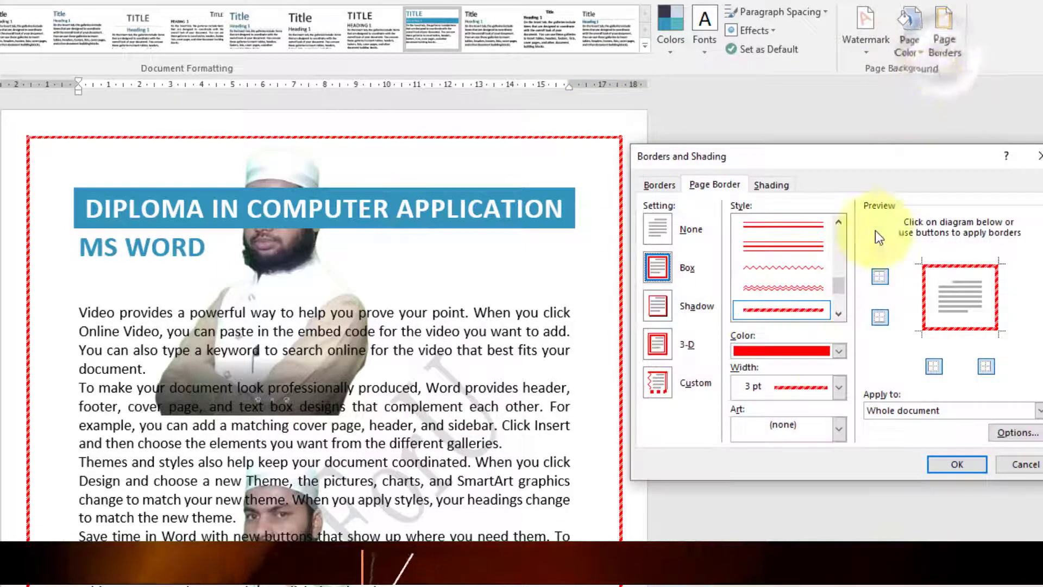
left_click(837, 385)
left_click(837, 386)
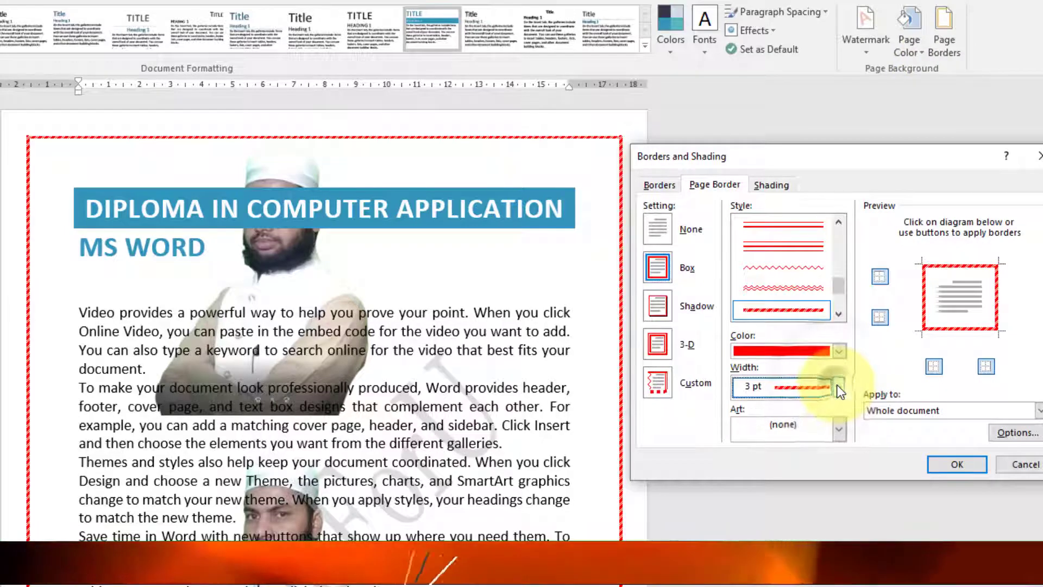
left_click(837, 385)
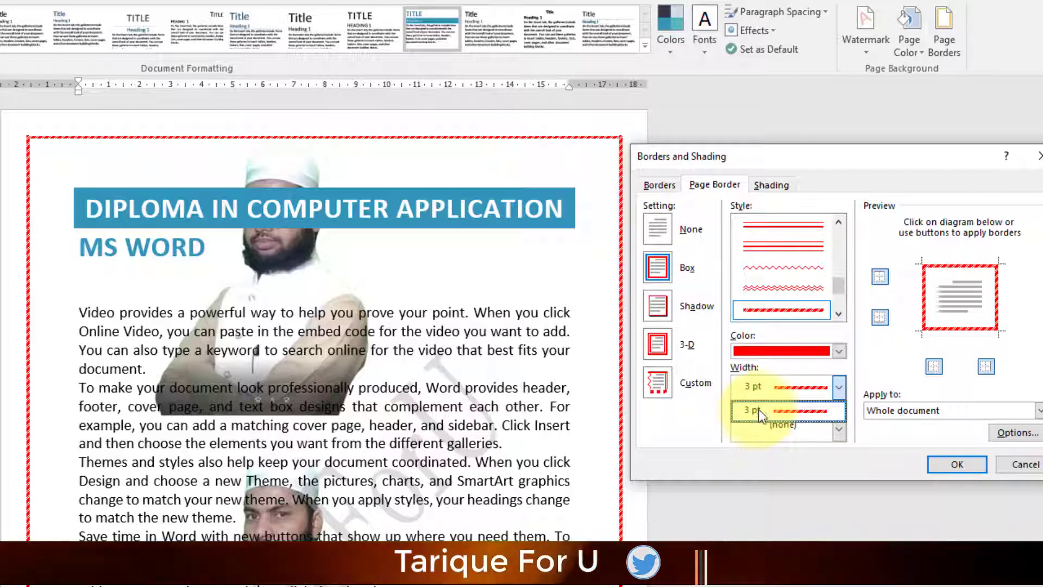
left_click(761, 409)
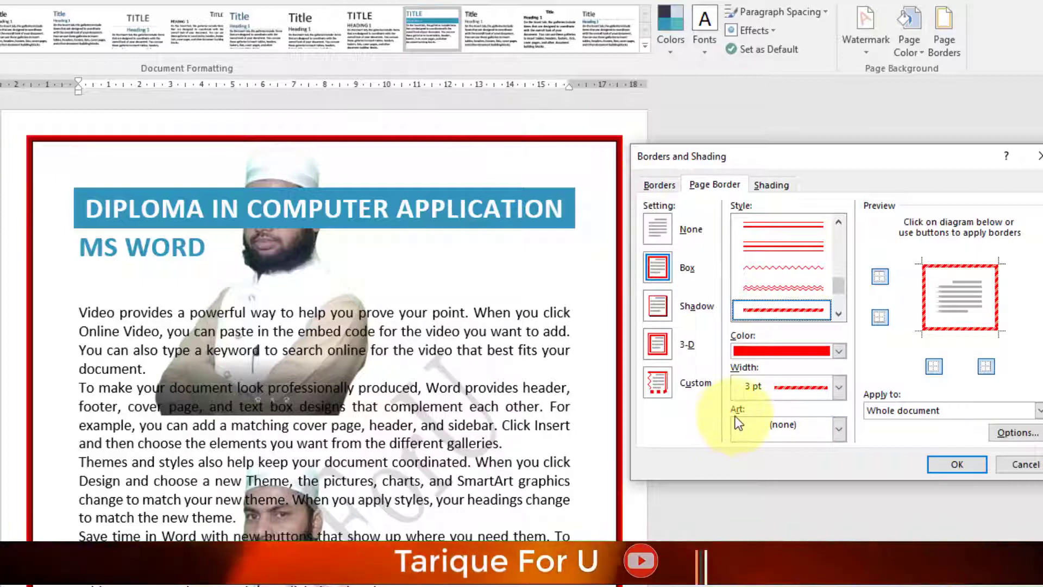
Step: Replace the line border with the red flower with green leaves art border, 15 pt wide, on the whole document
left_click(841, 429)
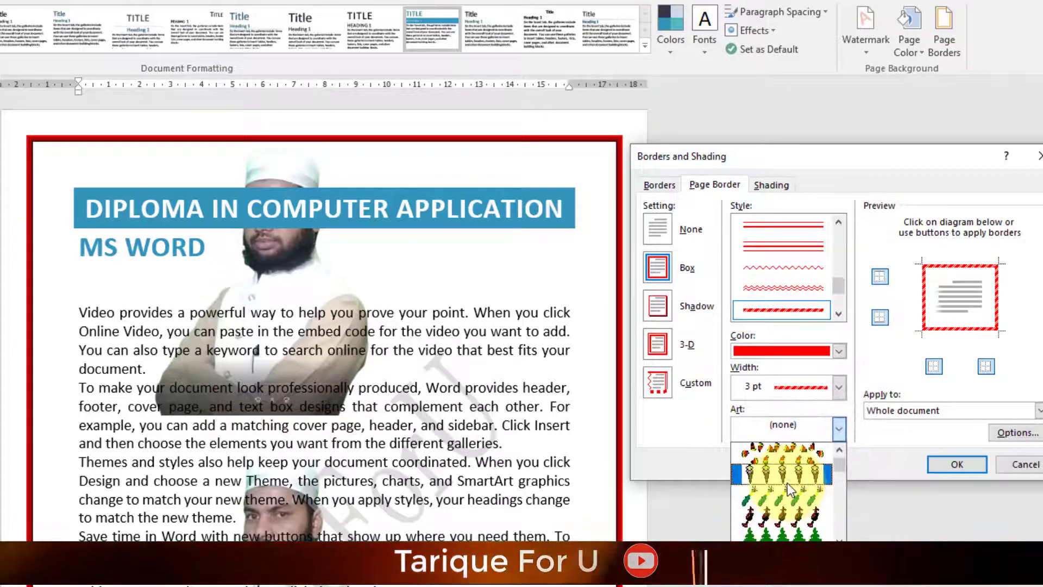
scroll(787, 484, "down", 8)
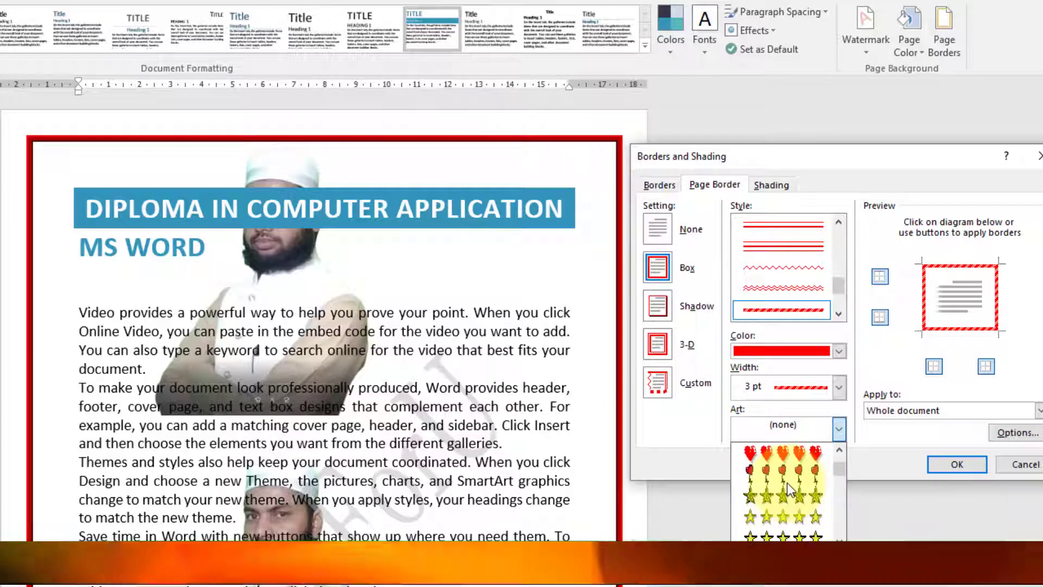
scroll(789, 491, "down", 6)
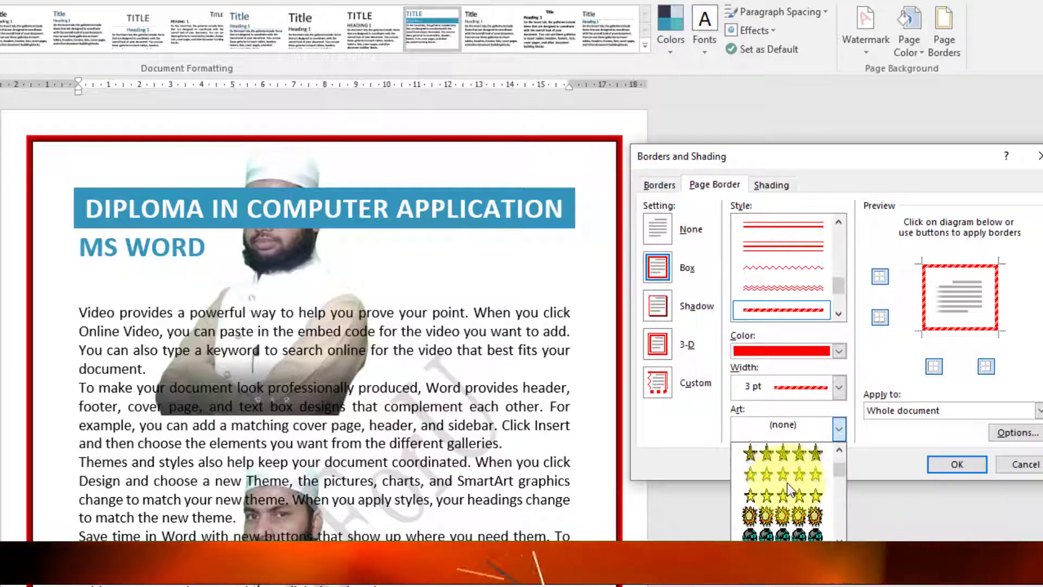
scroll(789, 491, "down", 4)
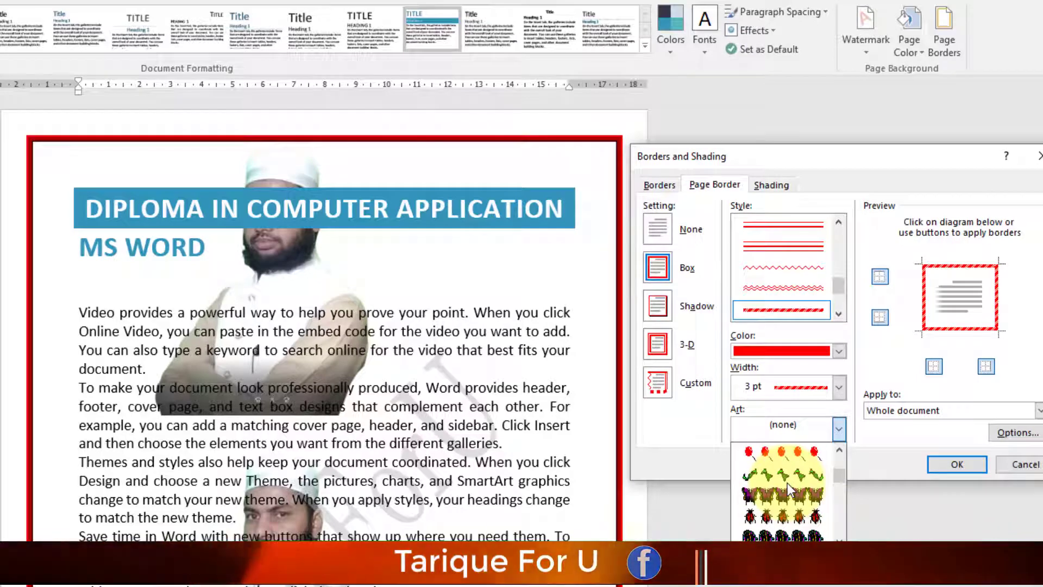
scroll(788, 484, "down", 5)
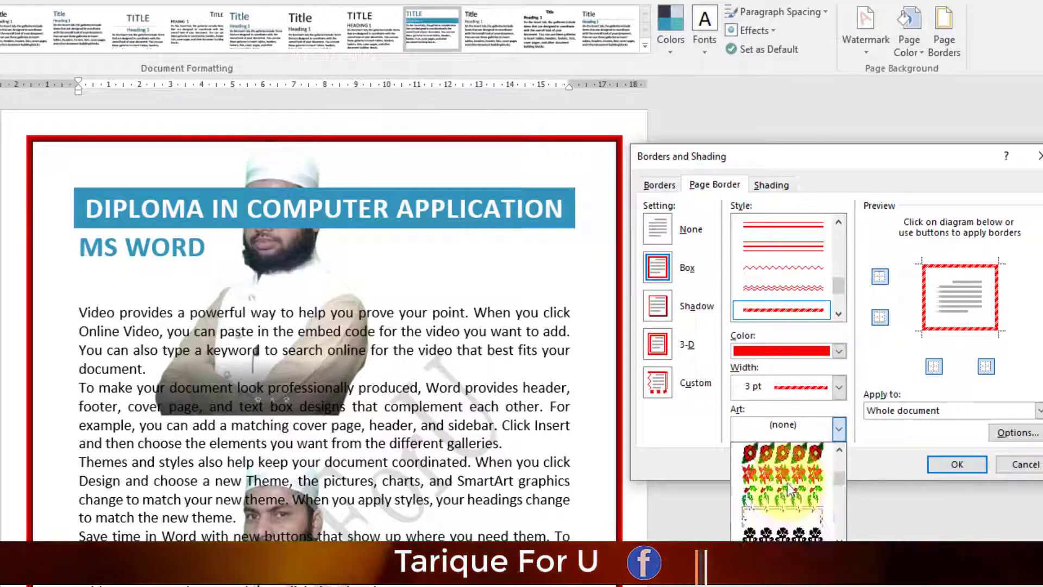
left_click(781, 475)
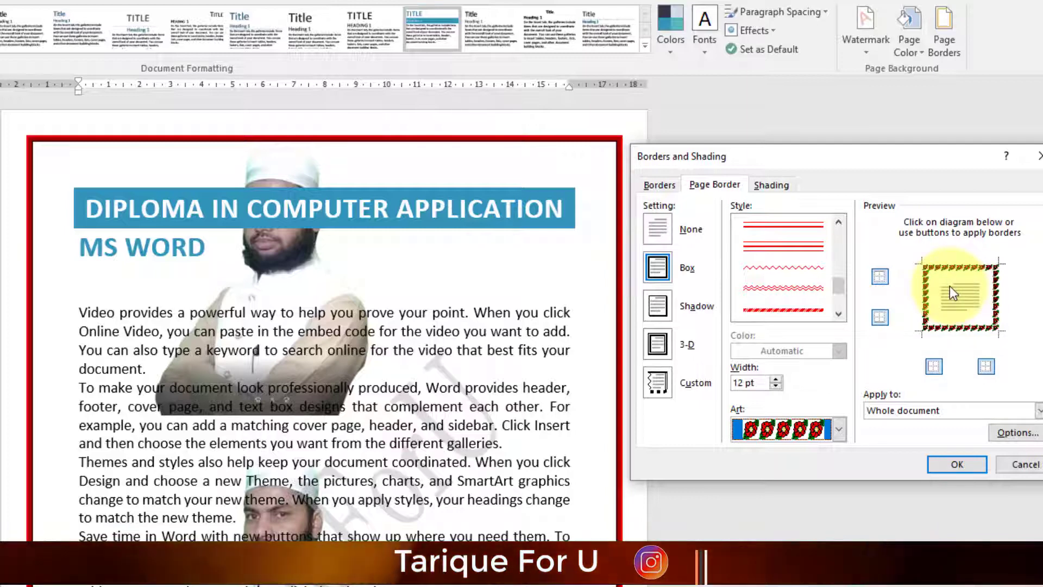
double_click(775, 380)
double_click(776, 380)
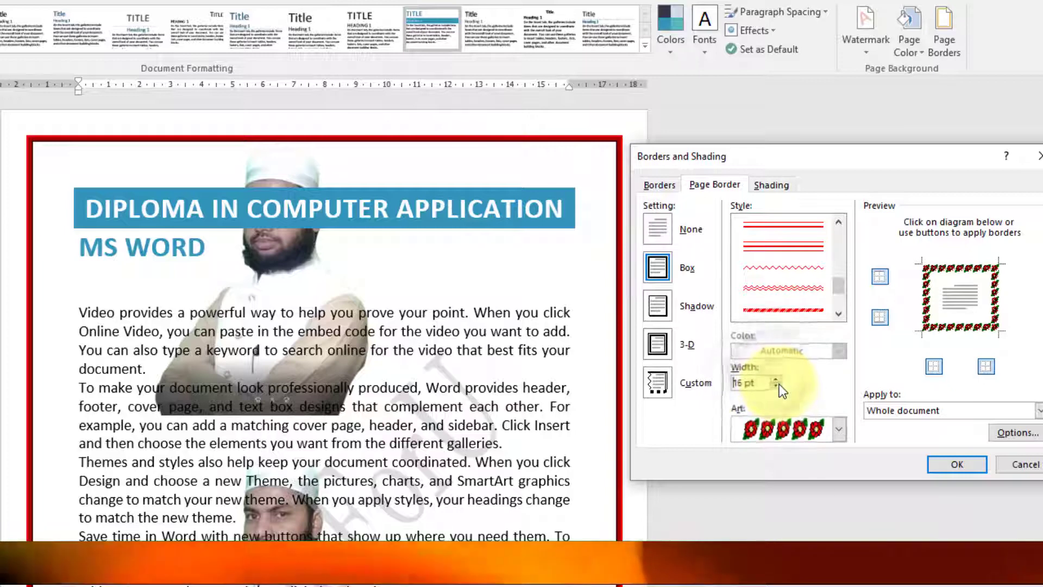
left_click(957, 463)
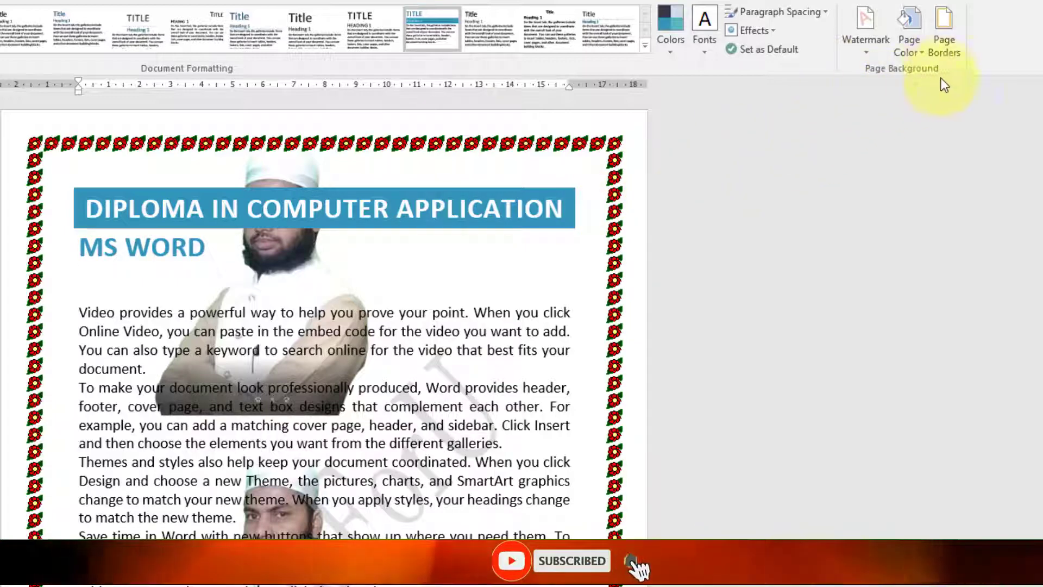
Step: Increase the width of the red flower art border to 20 pt
left_click(944, 44)
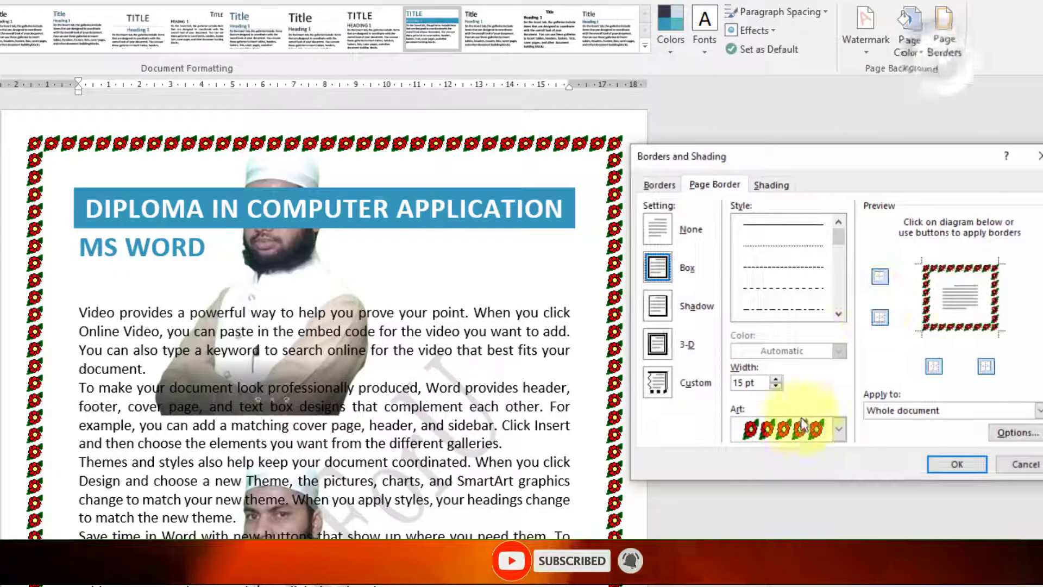
left_click(775, 380)
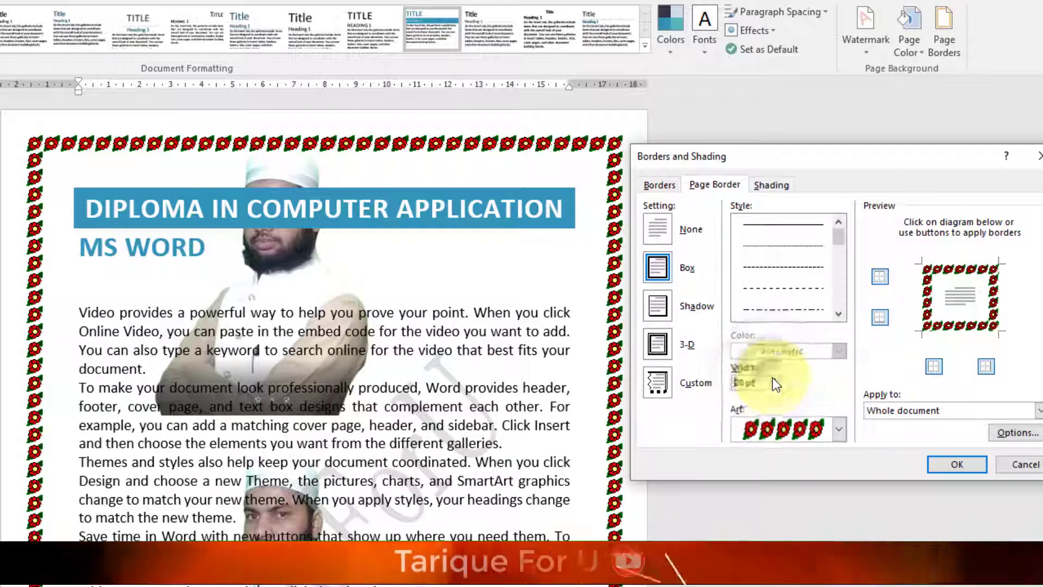
left_click(951, 463)
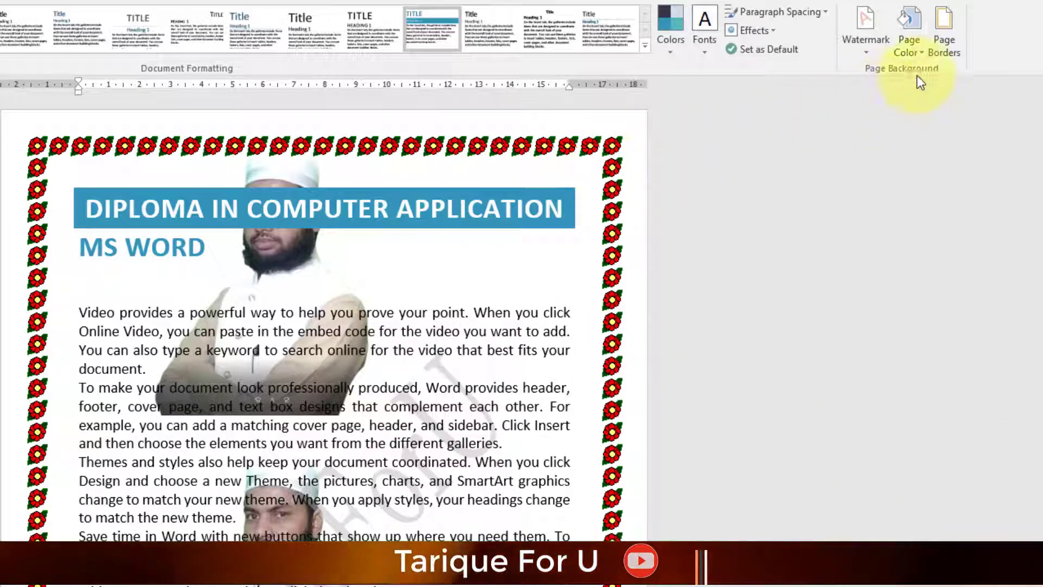
Step: Replace the red flower page border with the dark green pine tree art border, 24 pt wide, on the whole document
left_click(944, 49)
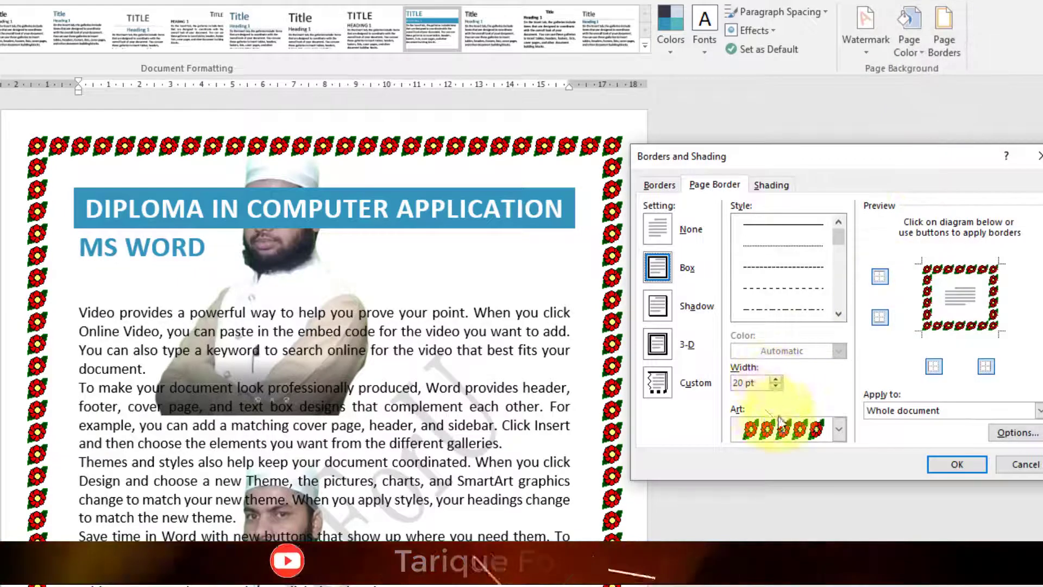
left_click(839, 430)
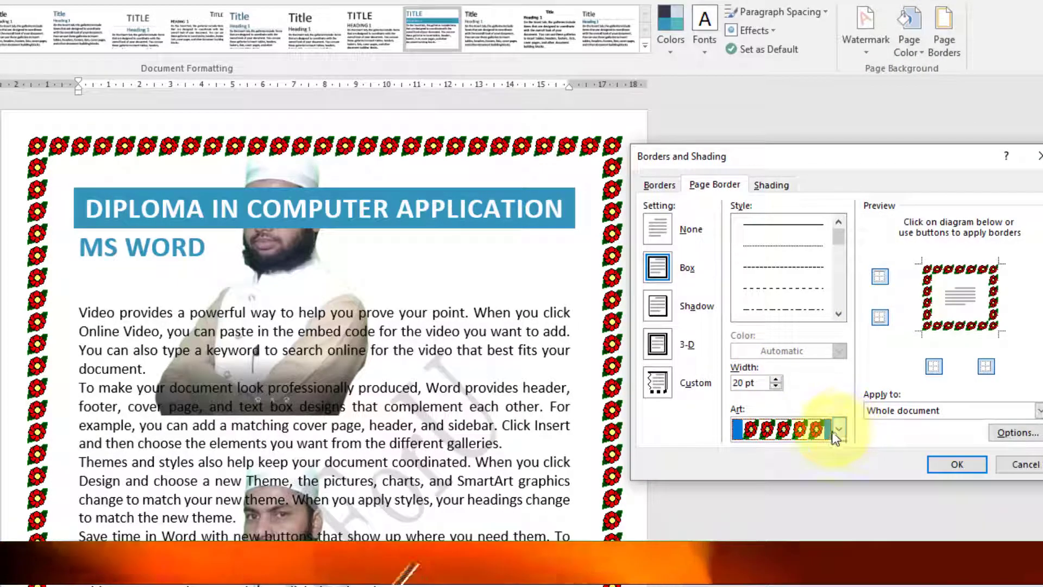
left_click(772, 432)
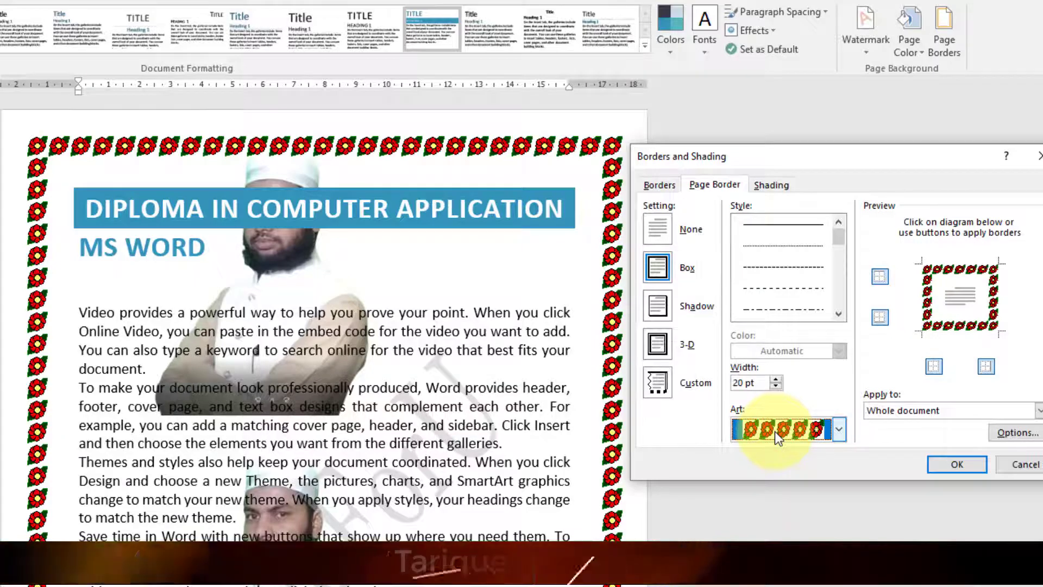
left_click(839, 429)
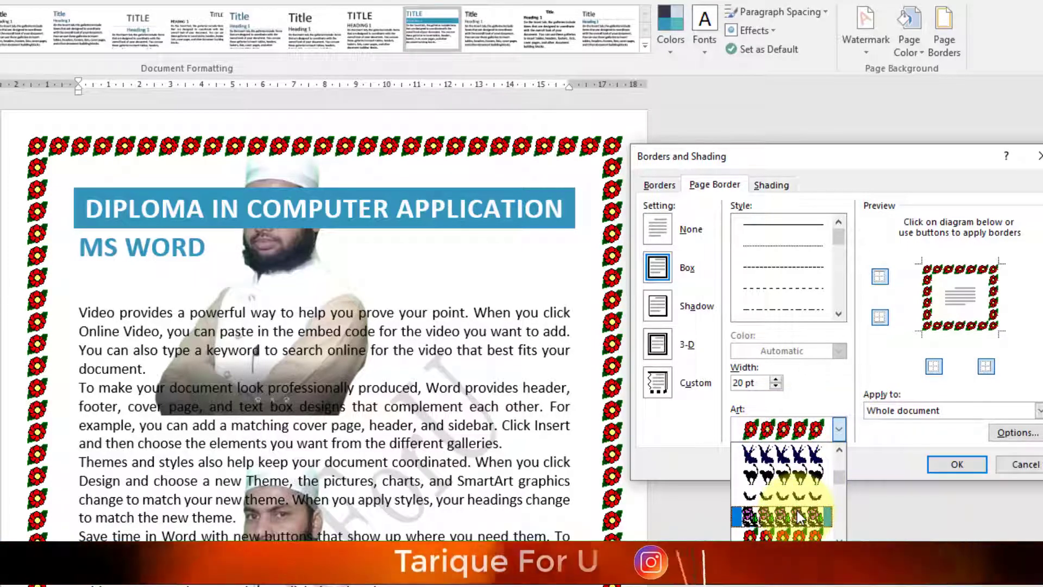
scroll(797, 511, "down", 2)
scroll(791, 511, "up", 5)
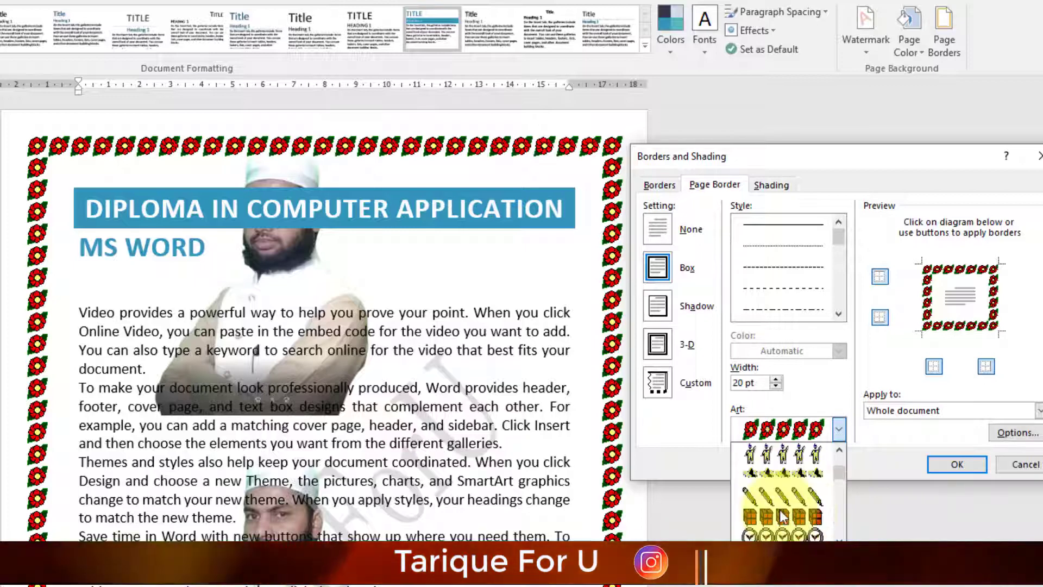
scroll(773, 487, "up", 5)
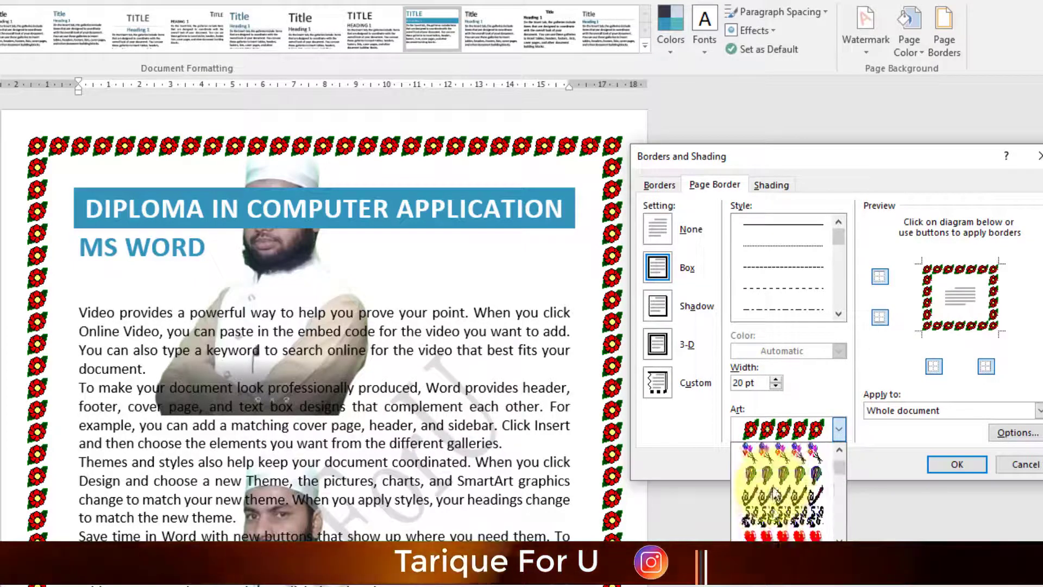
left_click(788, 527)
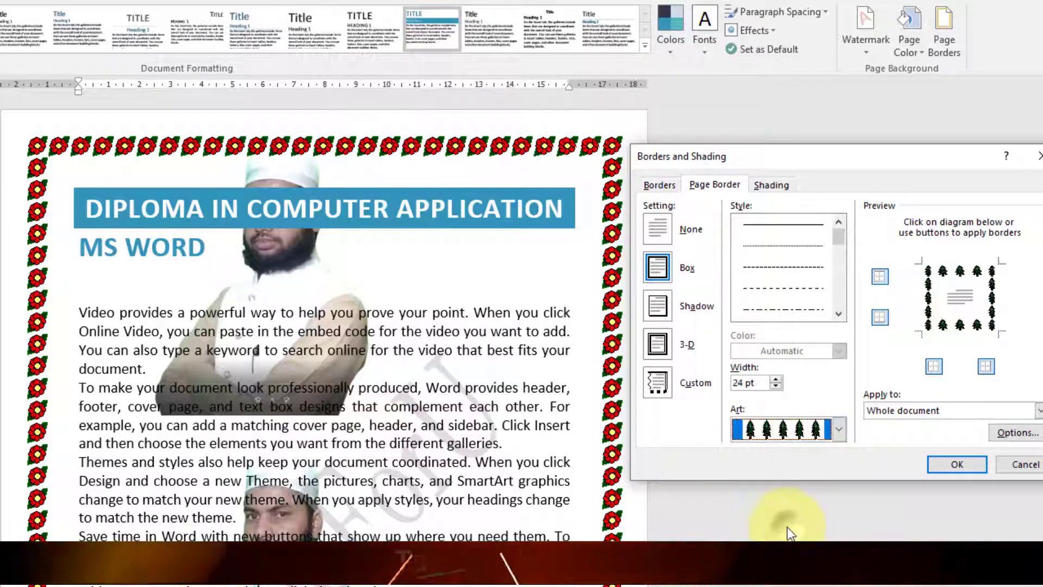
left_click(943, 465)
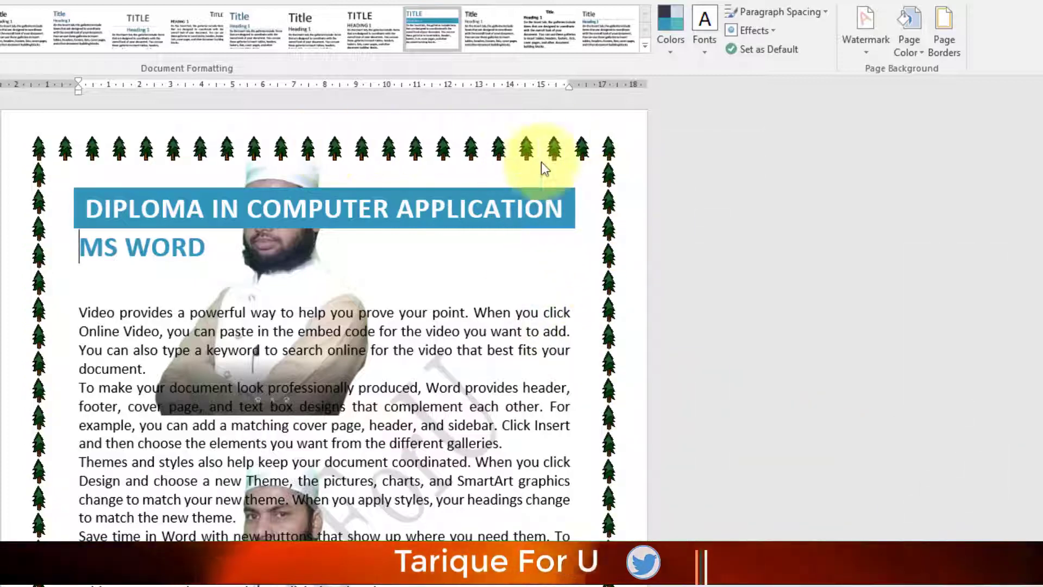
Step: Replace the tree border with the dark blue frame art border with crossed-line corners, colored red and 25 pt wide
left_click(944, 53)
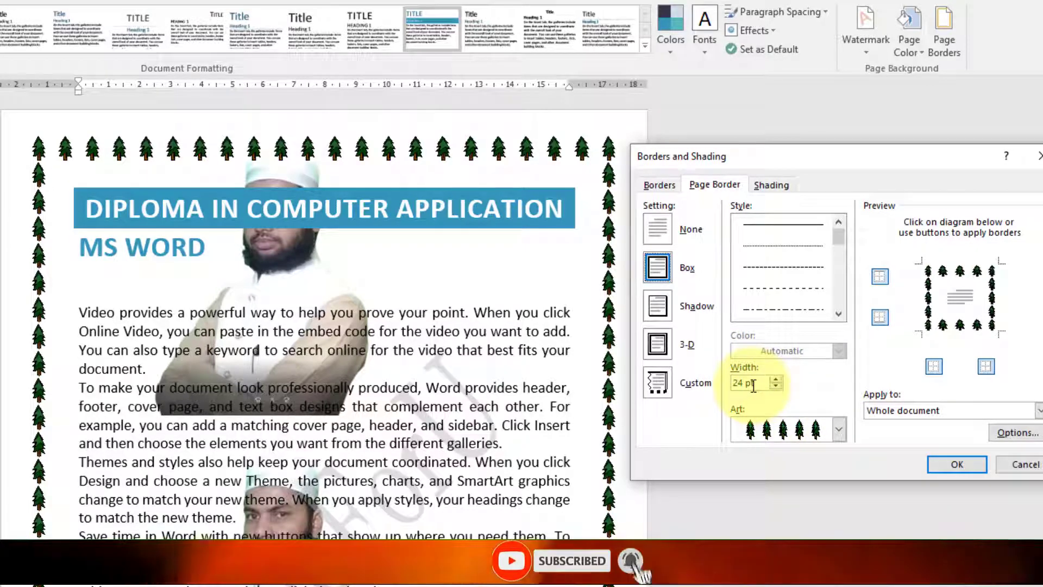
left_click(840, 430)
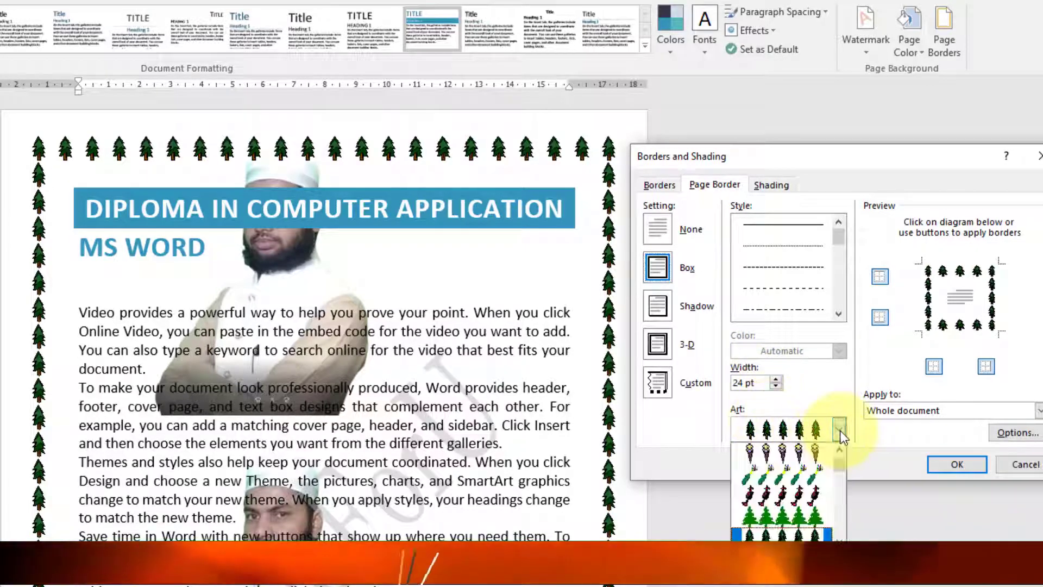
scroll(792, 508, "down", 5)
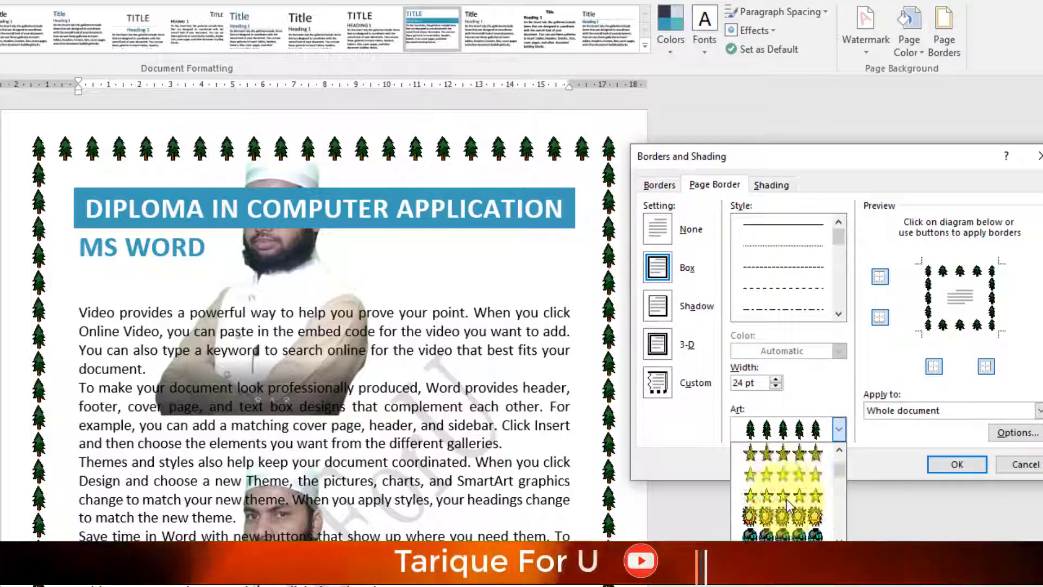
scroll(787, 506, "down", 6)
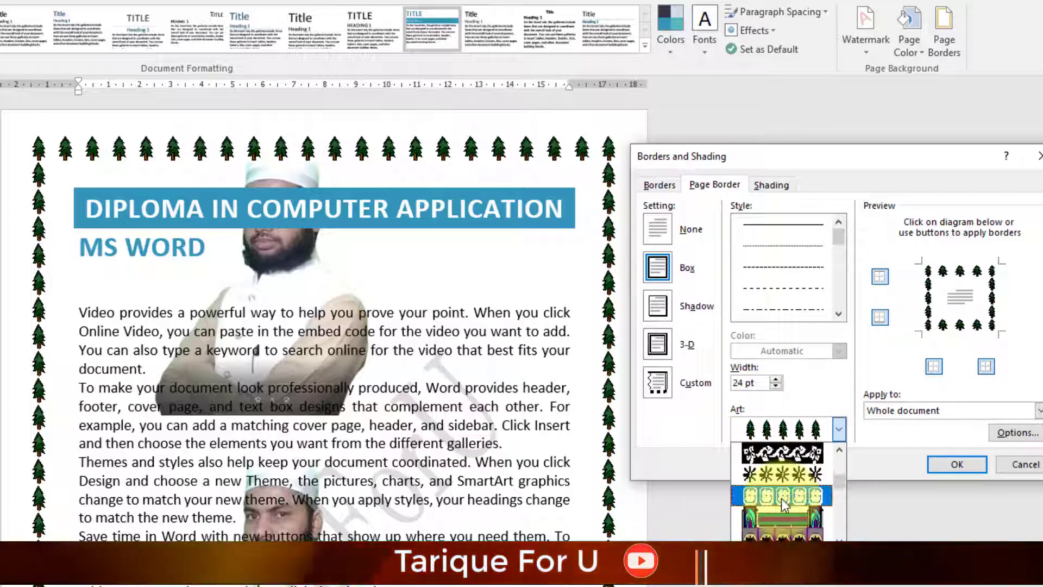
scroll(782, 498, "down", 4)
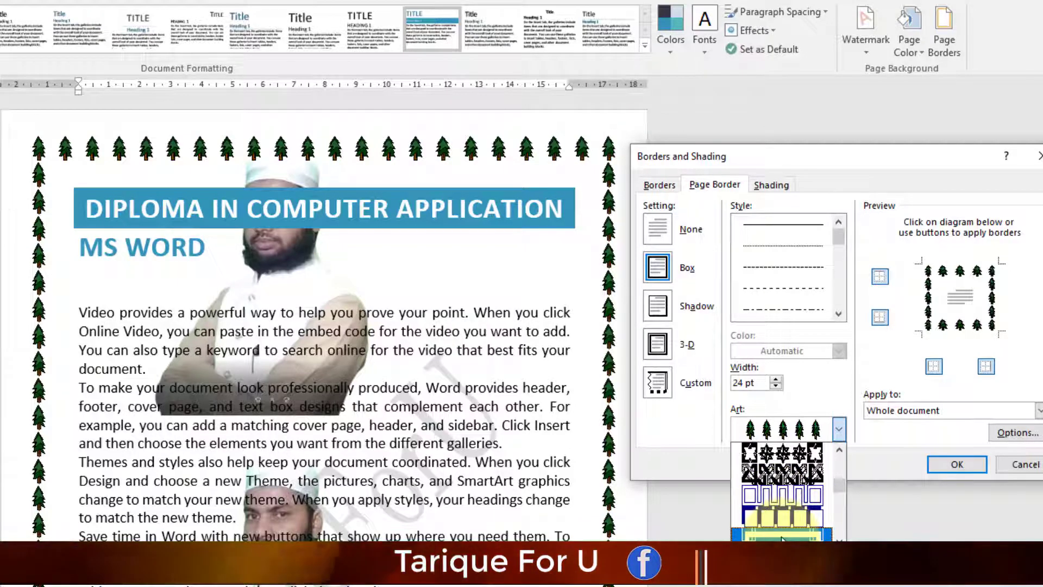
scroll(783, 538, "down", 2)
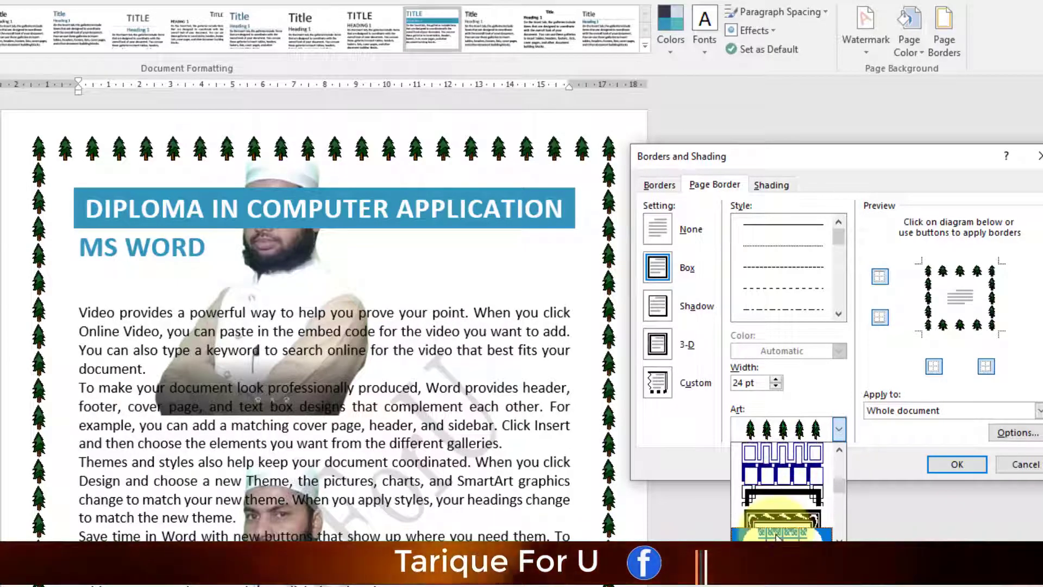
left_click(785, 500)
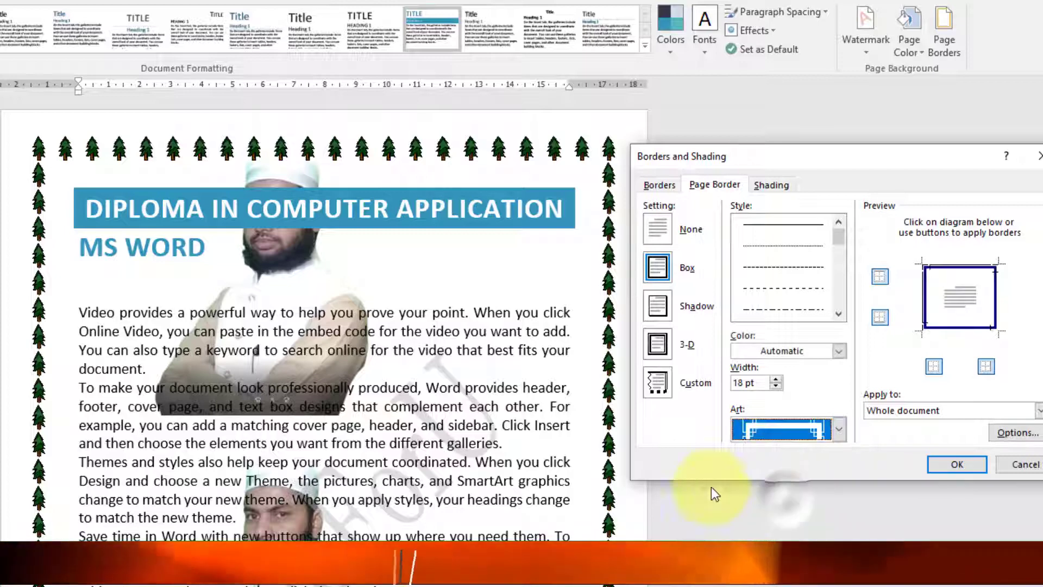
left_click(956, 462)
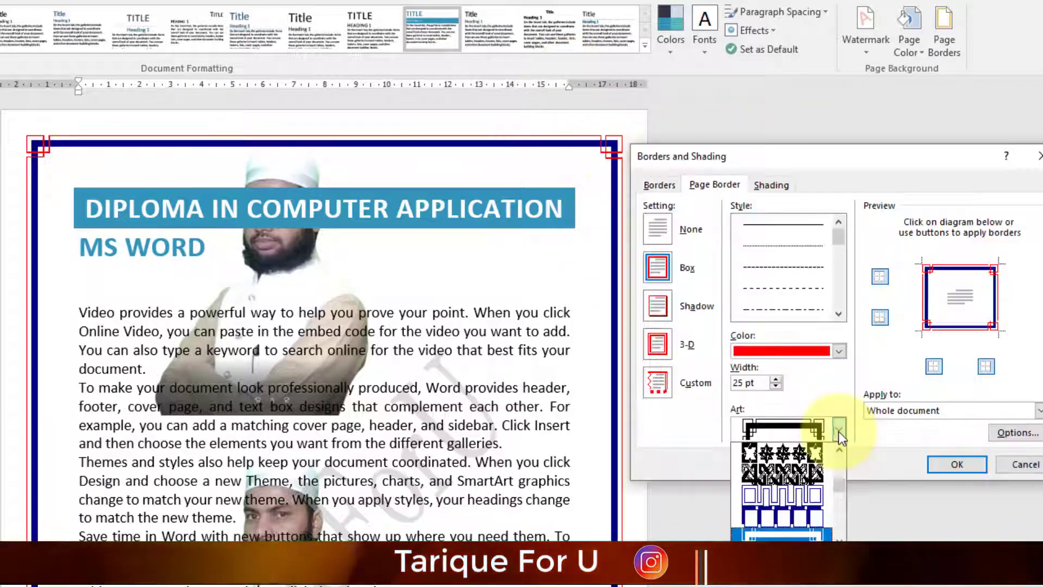
Step: Replace the blue and red frame border with the dark purple swirl art border and set its width to 20 pt
scroll(804, 511, "up", 3)
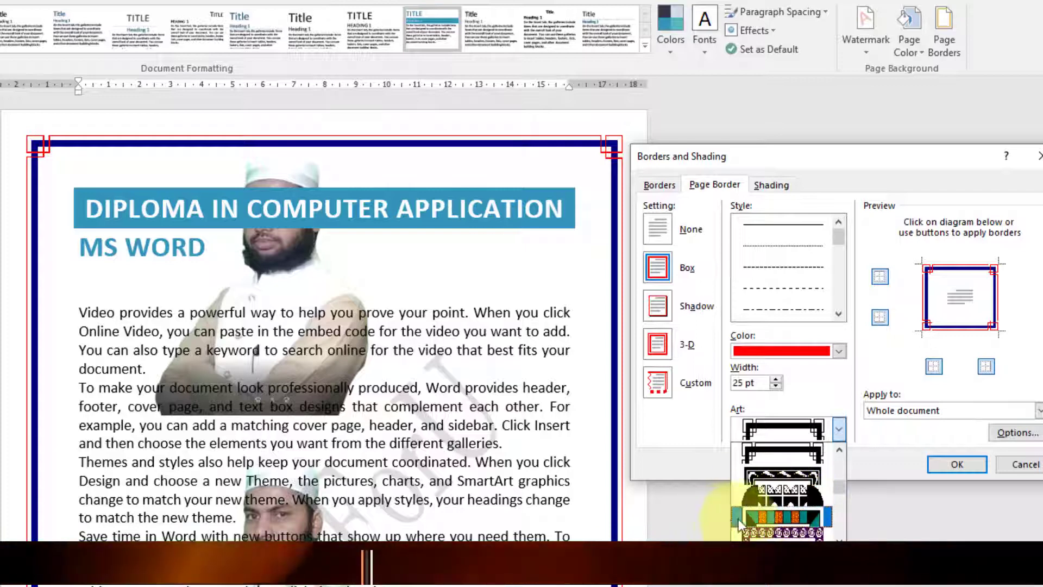
left_click(777, 532)
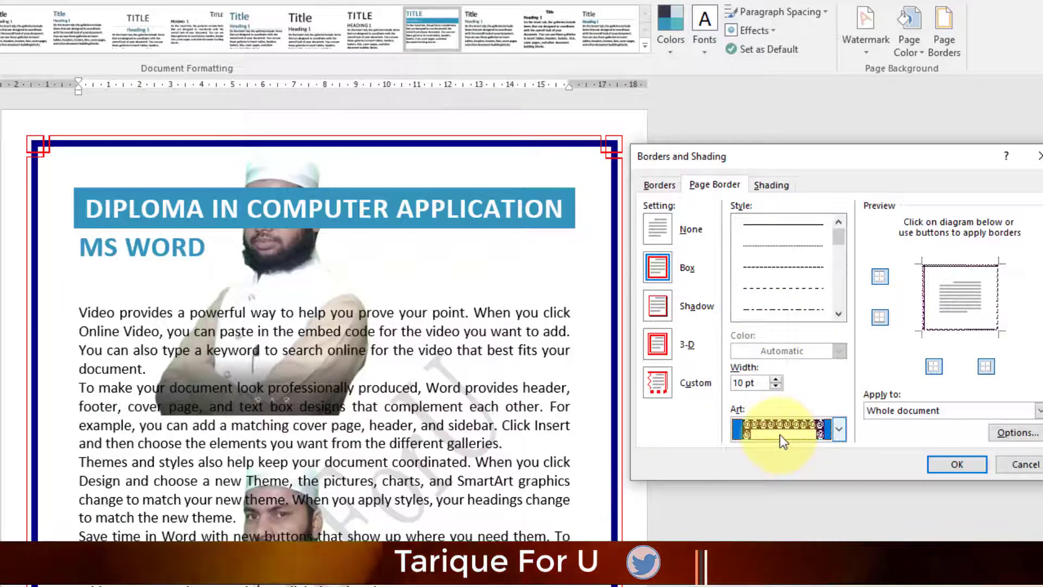
left_click(777, 380)
left_click(777, 379)
left_click(777, 379)
left_click(778, 380)
left_click(779, 380)
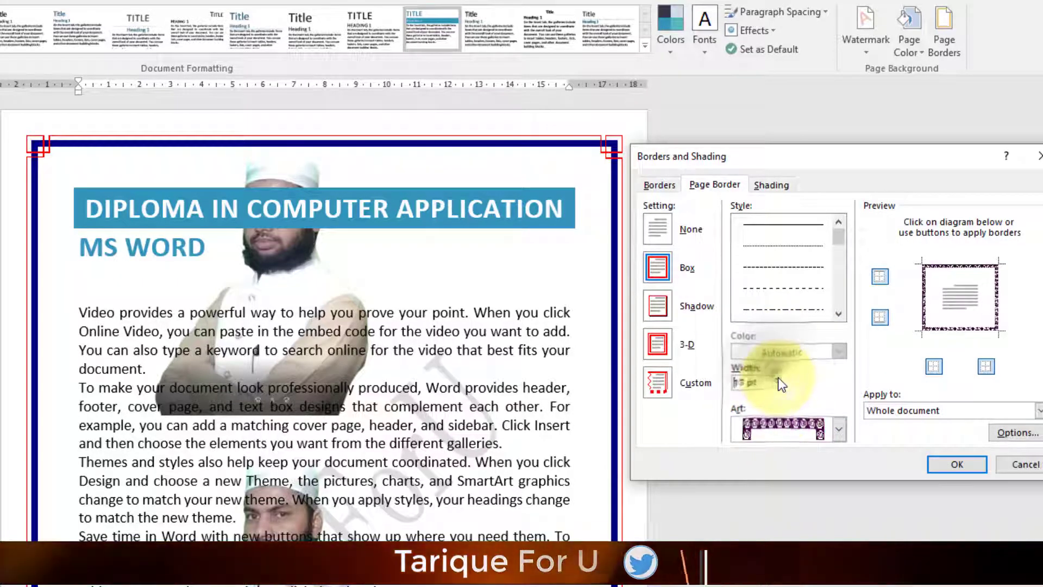
left_click(778, 379)
left_click(779, 379)
left_click(778, 379)
left_click(779, 379)
left_click(778, 379)
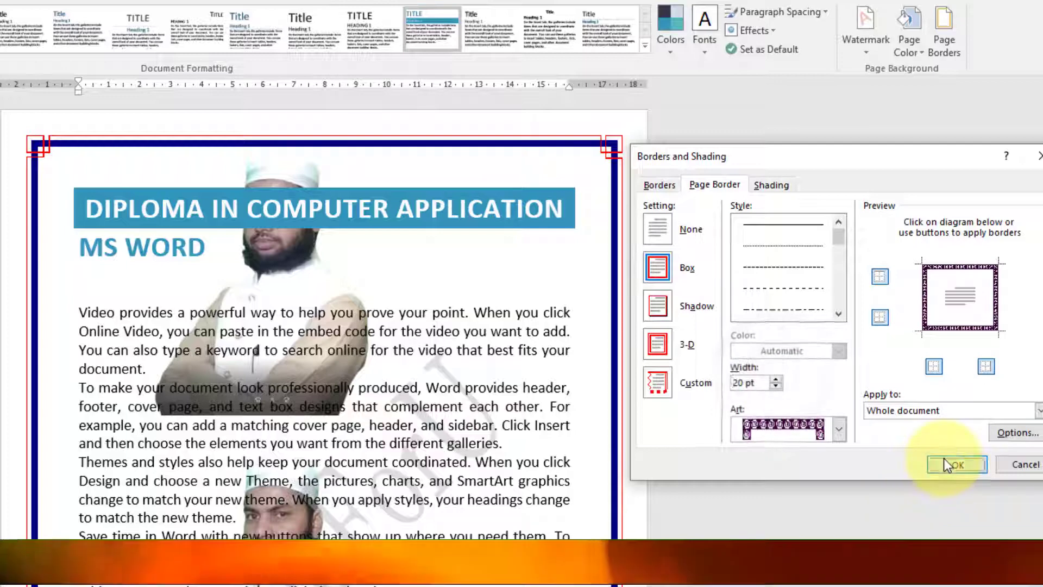
left_click(944, 459)
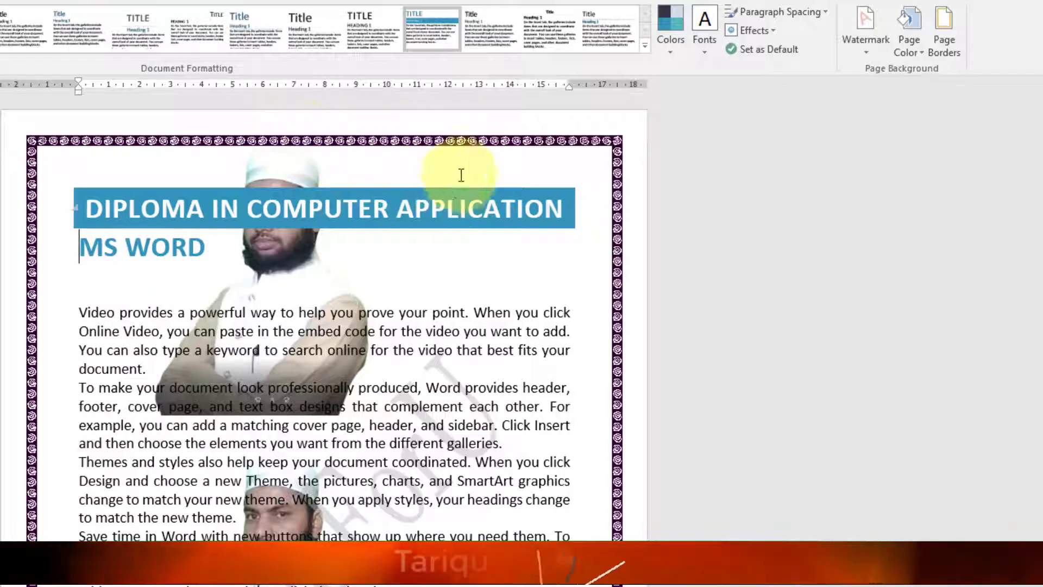
Step: Replace the purple swirl border with the gray band of black birds art border, 30 pt wide, and check it down the page
left_click(954, 54)
left_click(837, 433)
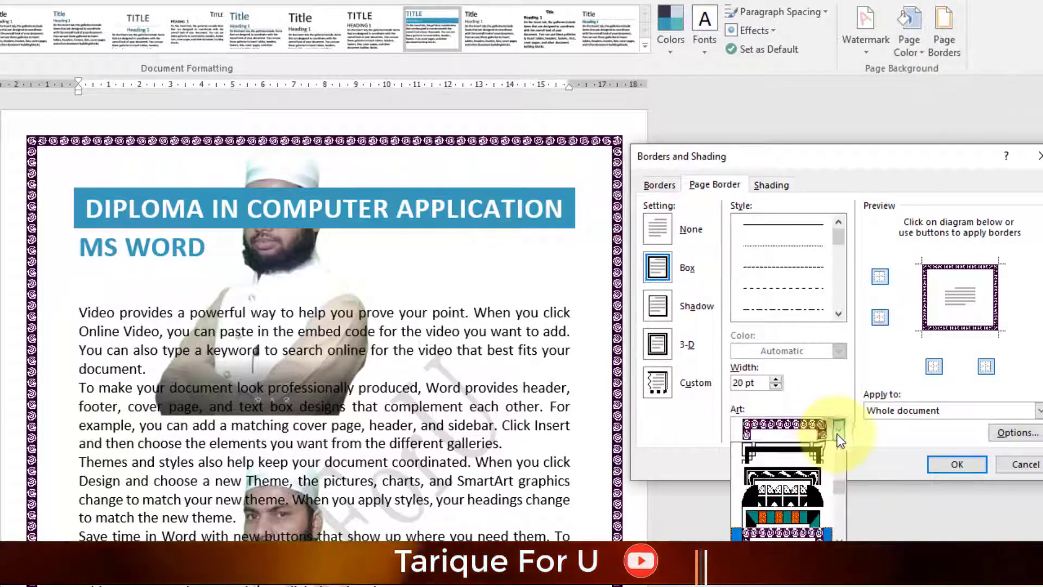
scroll(767, 526, "down", 5)
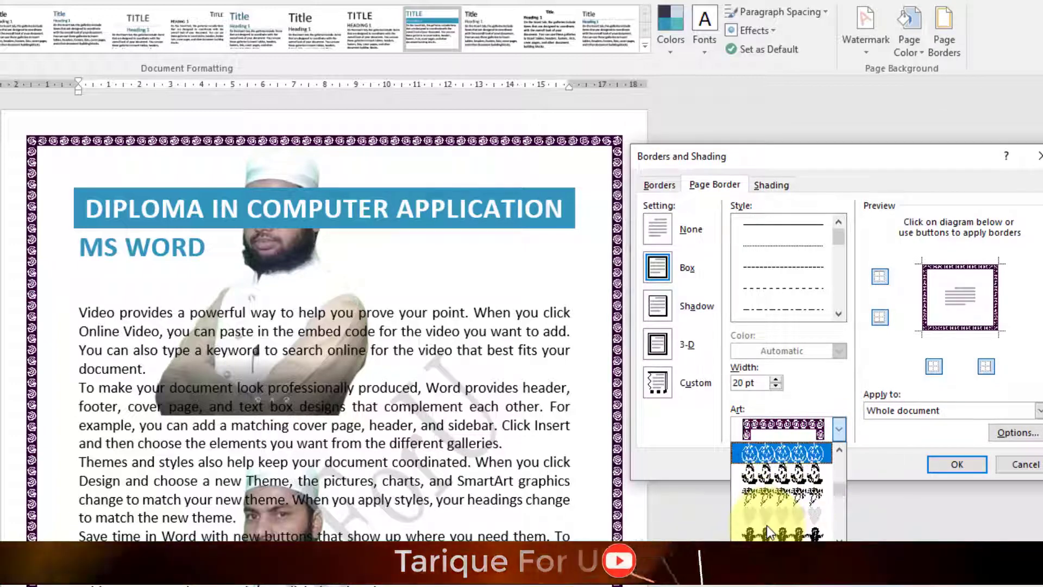
scroll(768, 526, "down", 4)
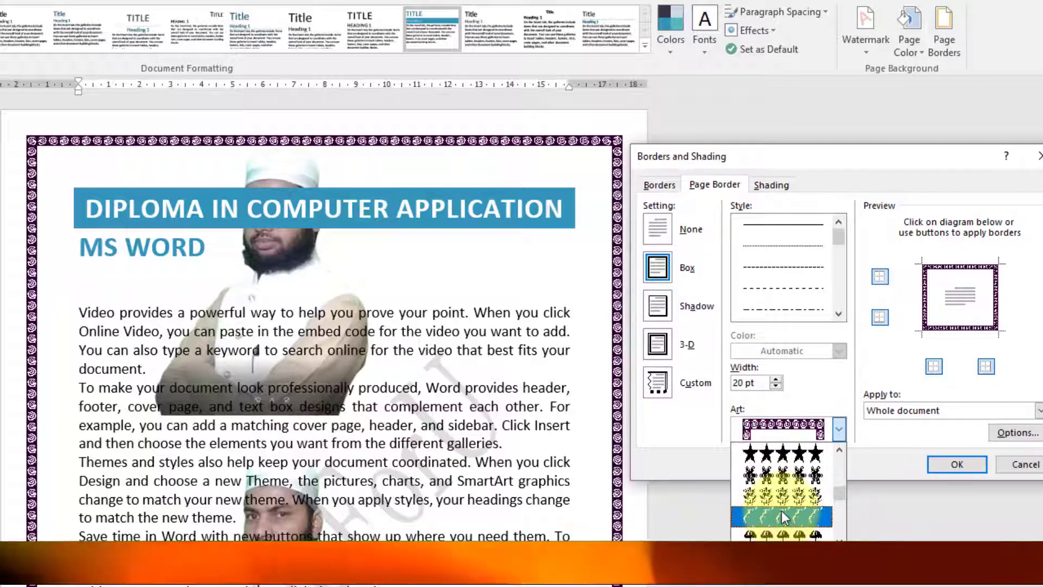
scroll(781, 513, "down", 5)
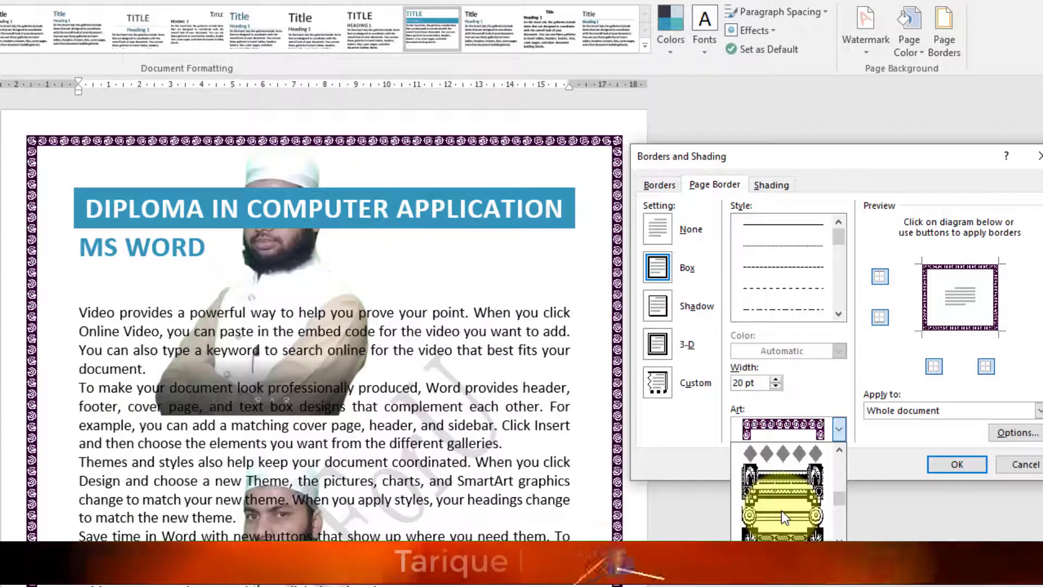
scroll(781, 510, "down", 4)
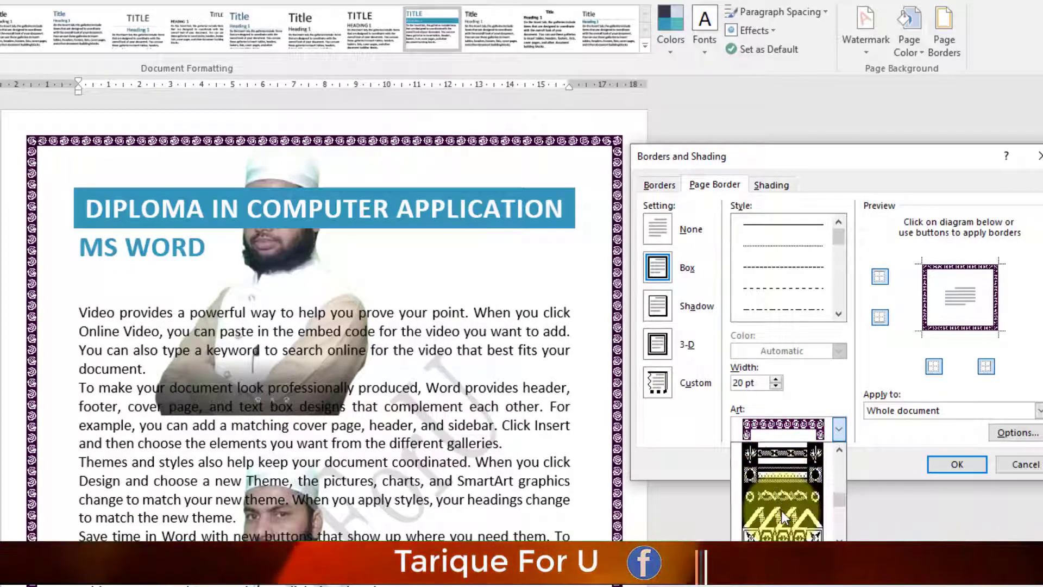
scroll(781, 511, "down", 2)
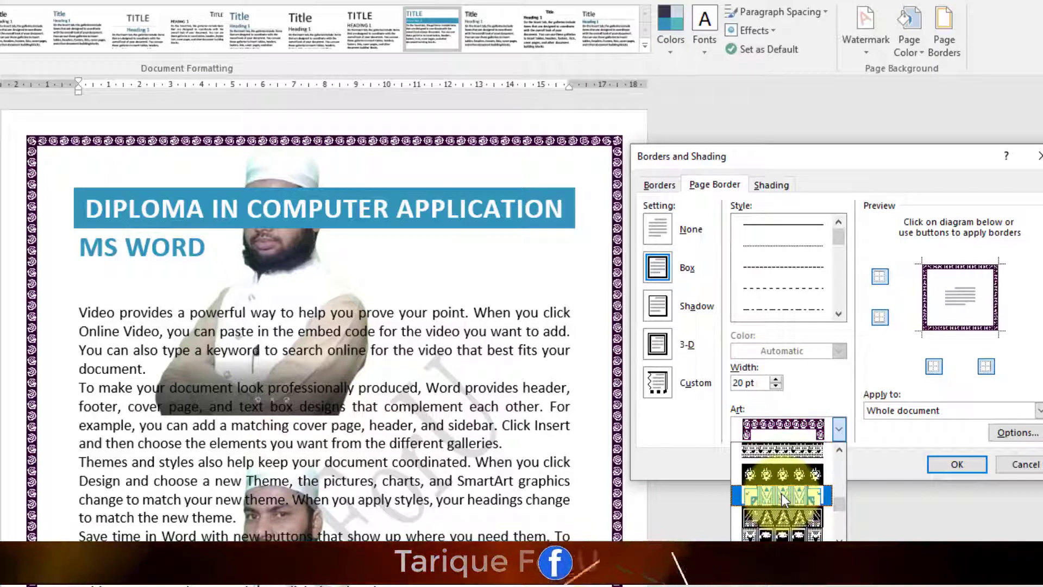
left_click(774, 448)
left_click(948, 463)
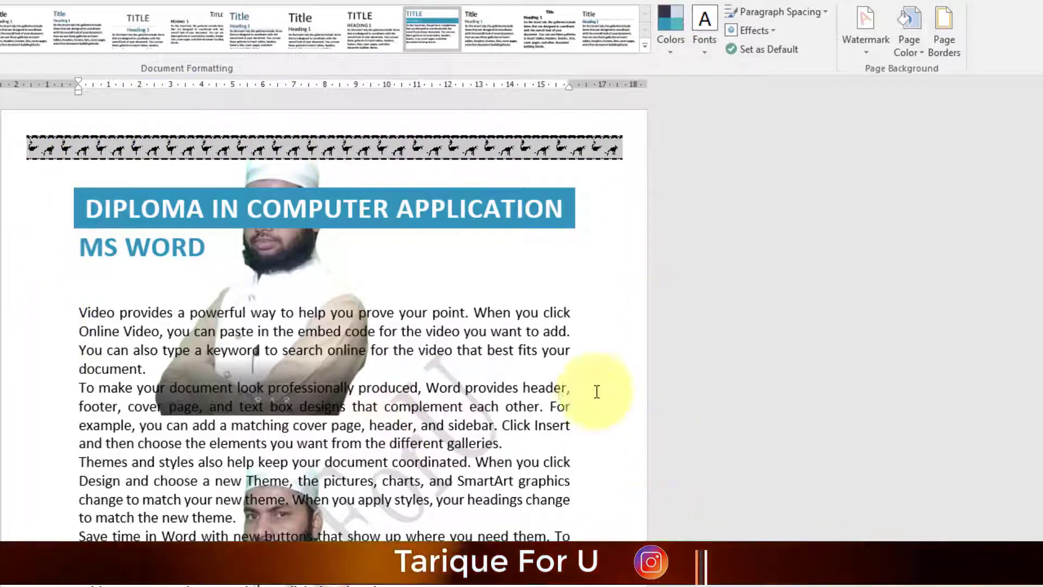
scroll(361, 326, "down", 5)
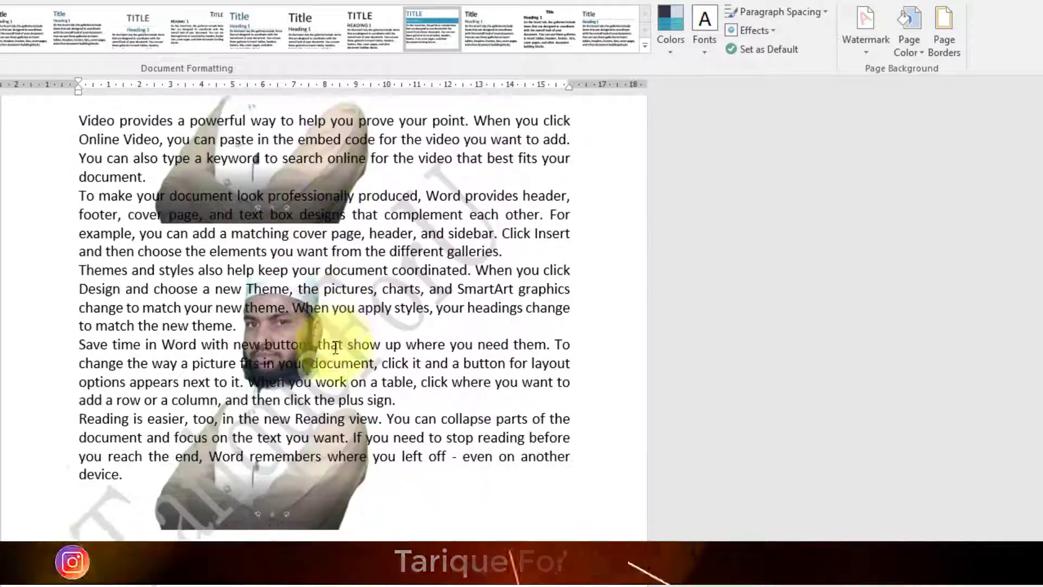
scroll(385, 533, "up", 5)
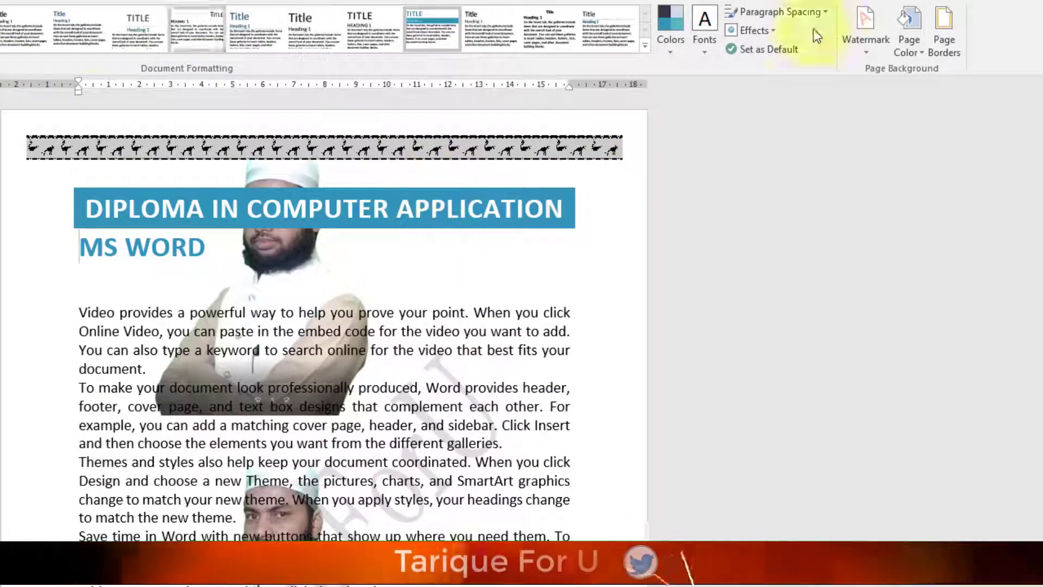
Step: Replace the bird border with the black Greek key art border with square corner ornaments, 24 pt wide, on the whole document
left_click(936, 48)
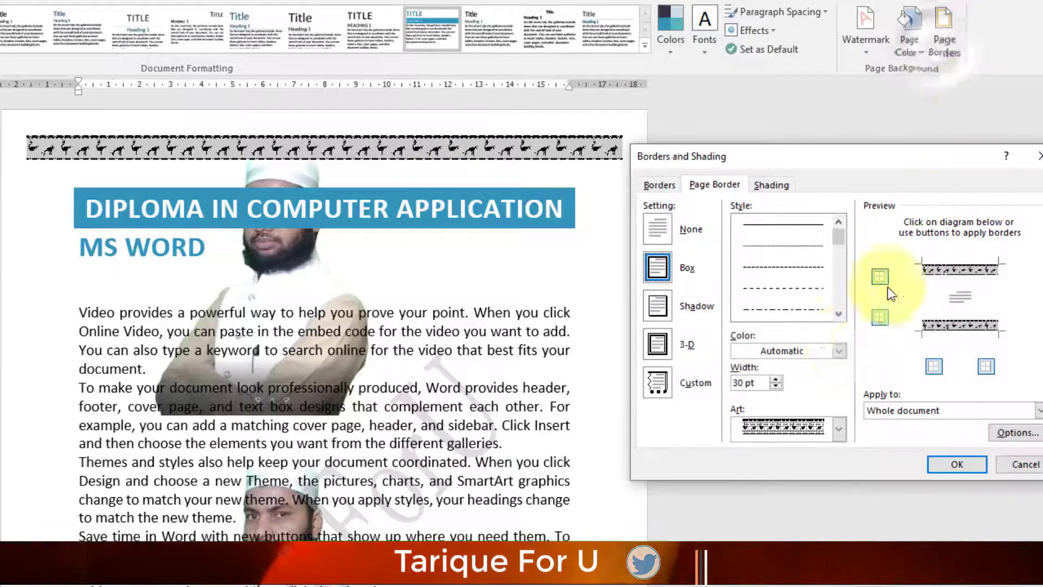
left_click(839, 427)
left_click(784, 498)
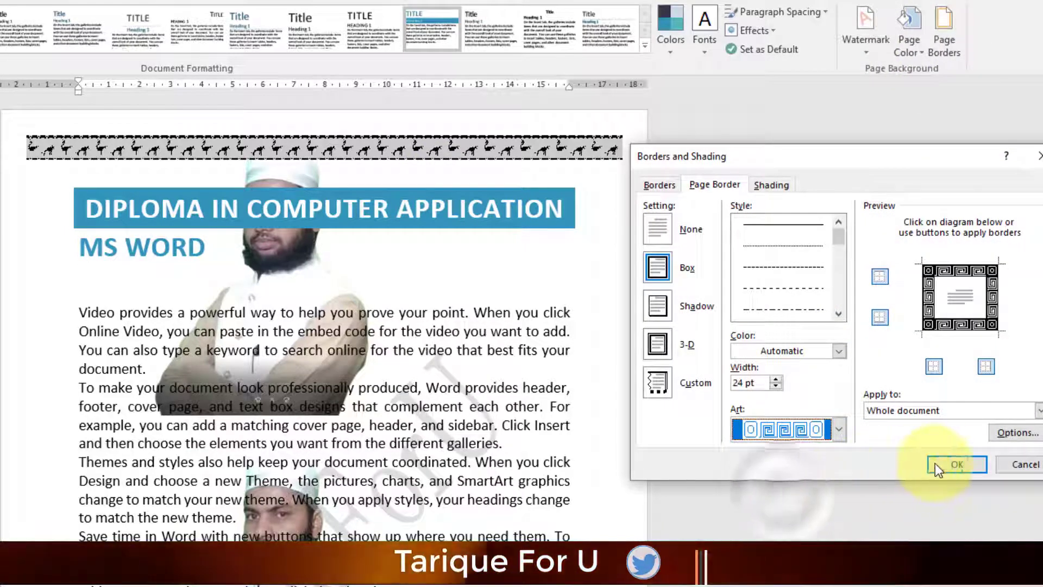
left_click(954, 463)
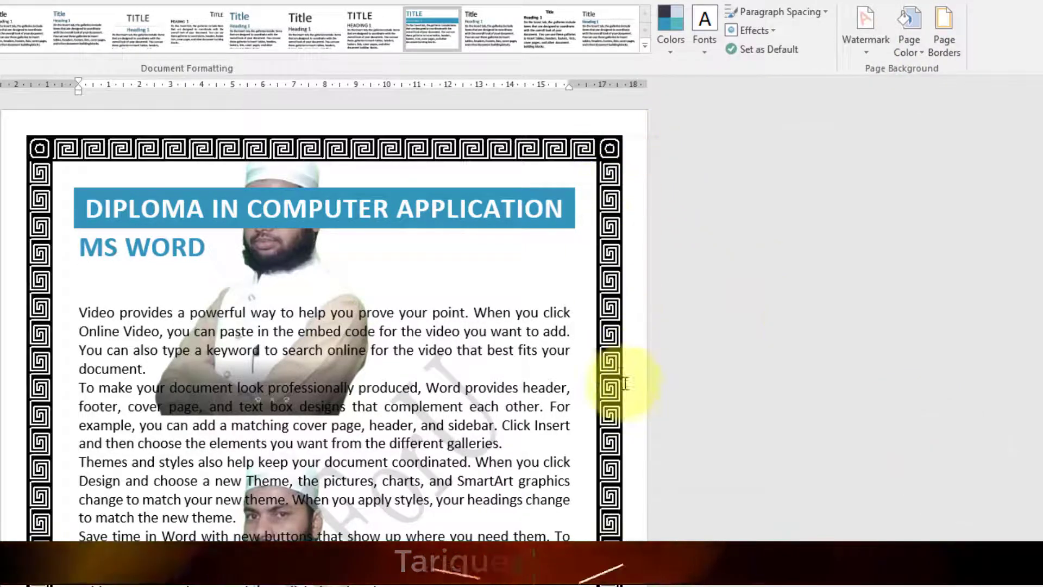
Step: Recolor the black Greek key page border red on the whole document
left_click(957, 50)
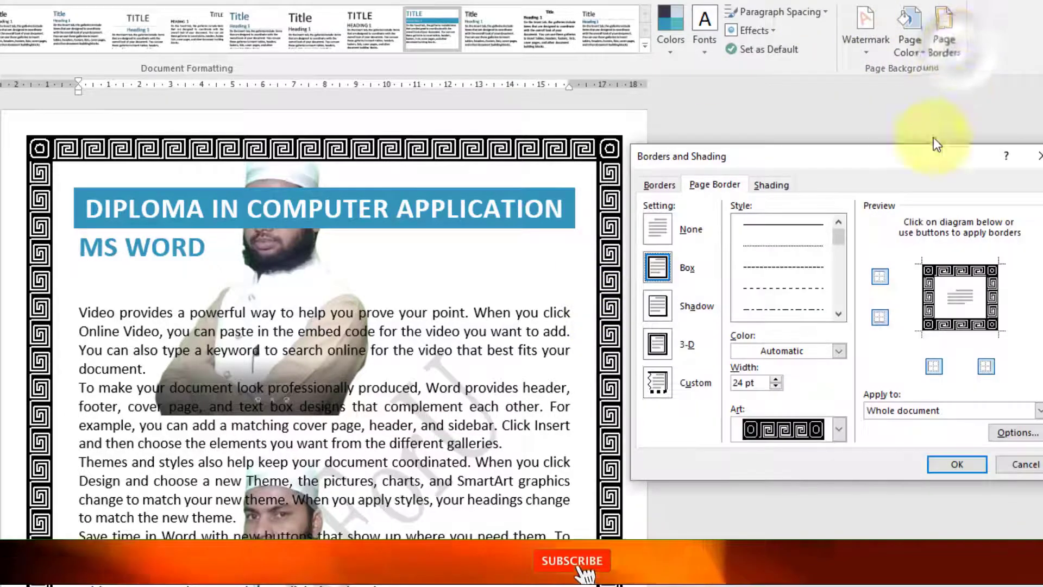
left_click(839, 352)
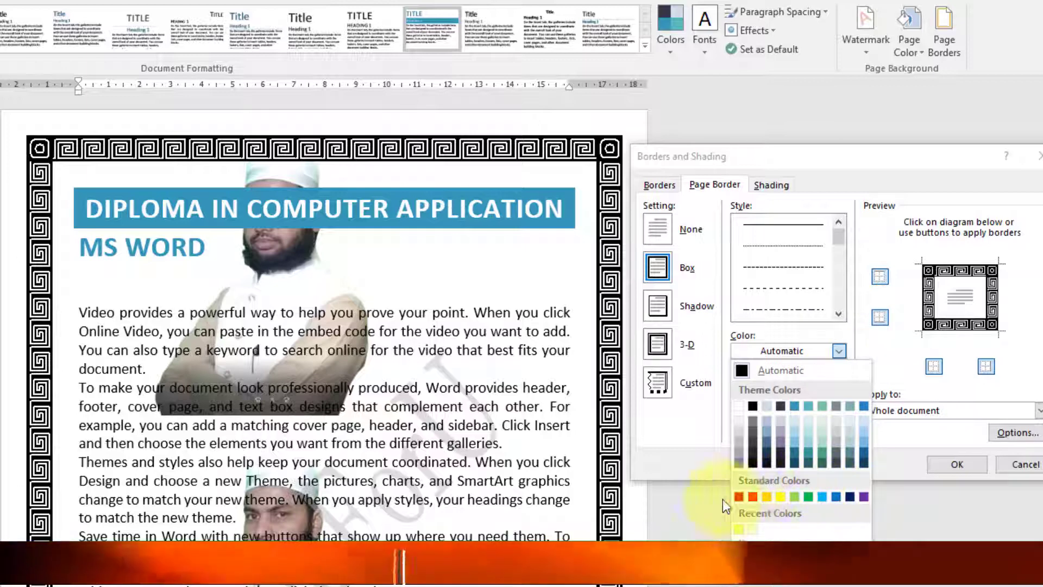
left_click(753, 496)
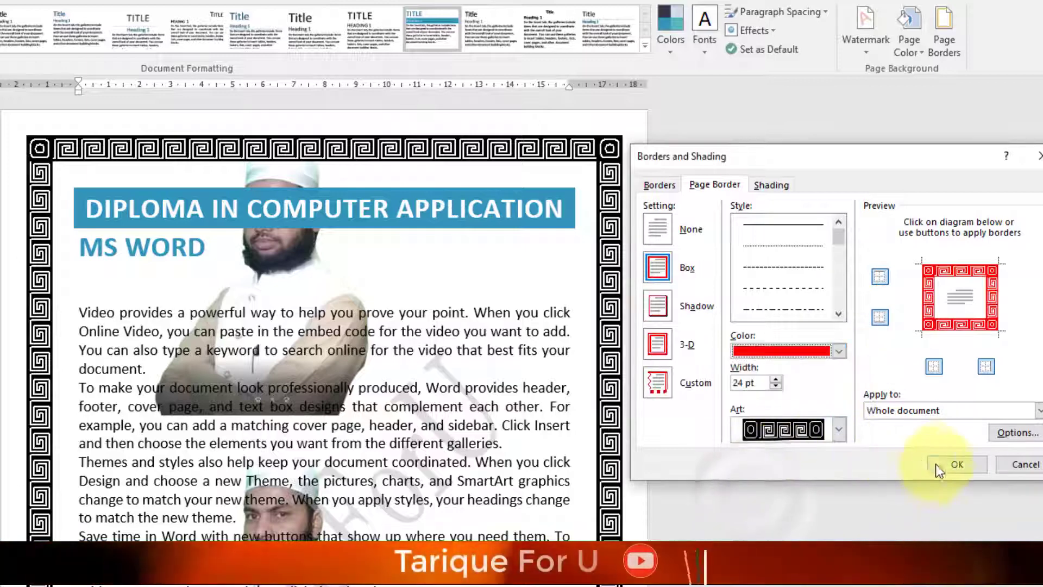
left_click(951, 464)
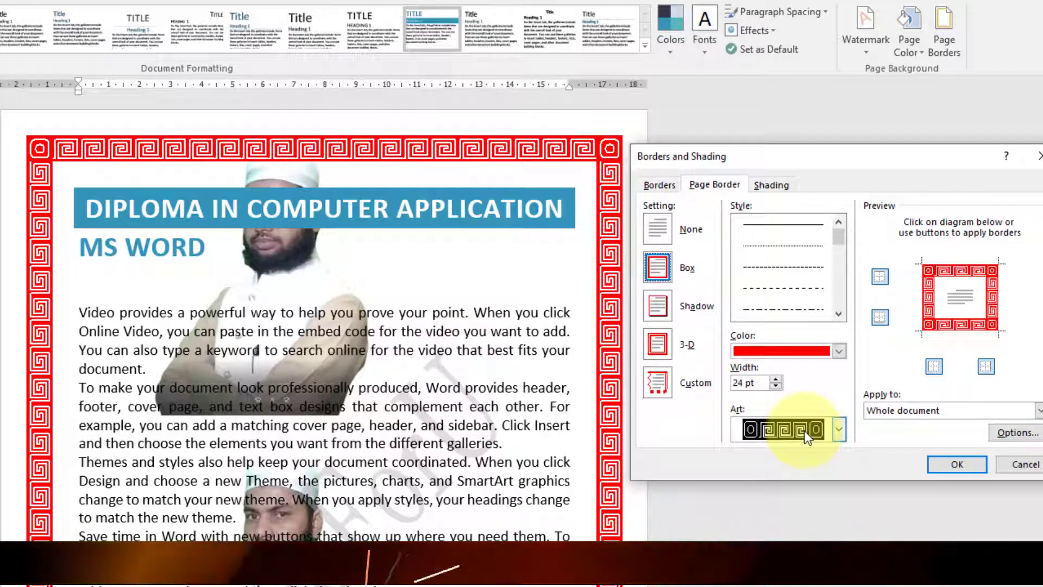
Step: Apply a light blue shading fill to the "MS WORD" heading paragraph
left_click(772, 186)
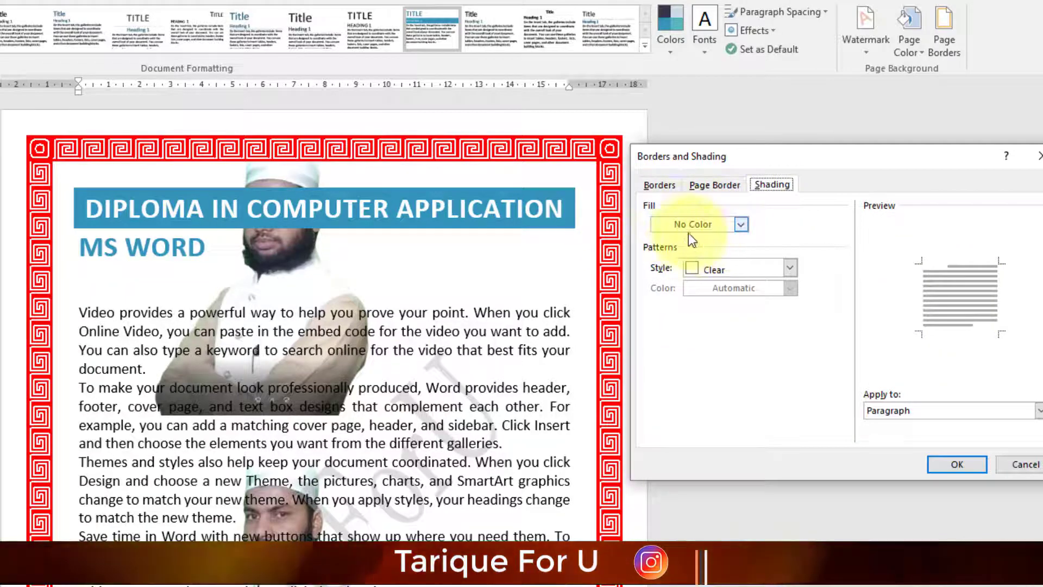
left_click(740, 225)
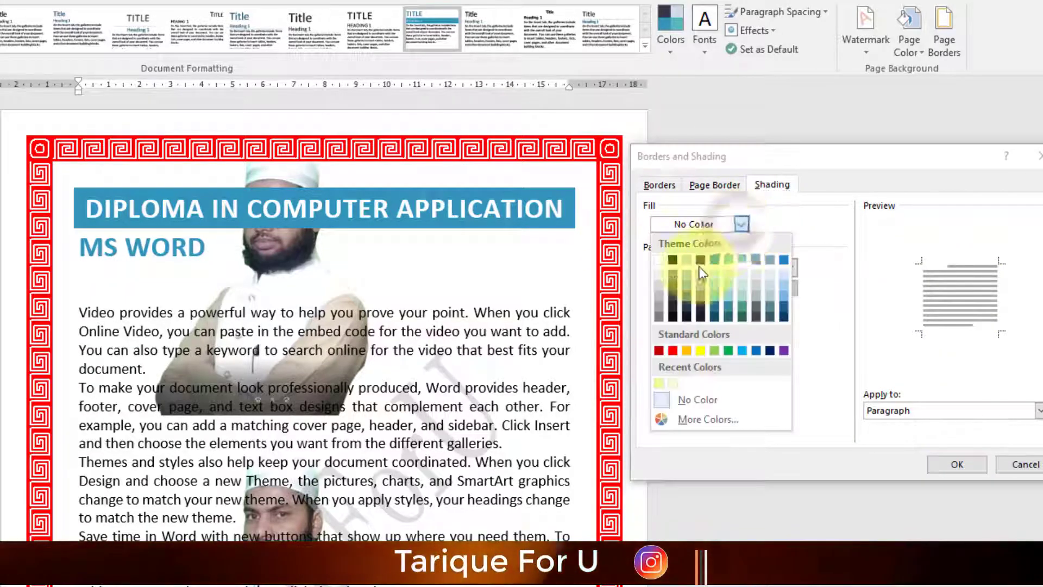
left_click(743, 351)
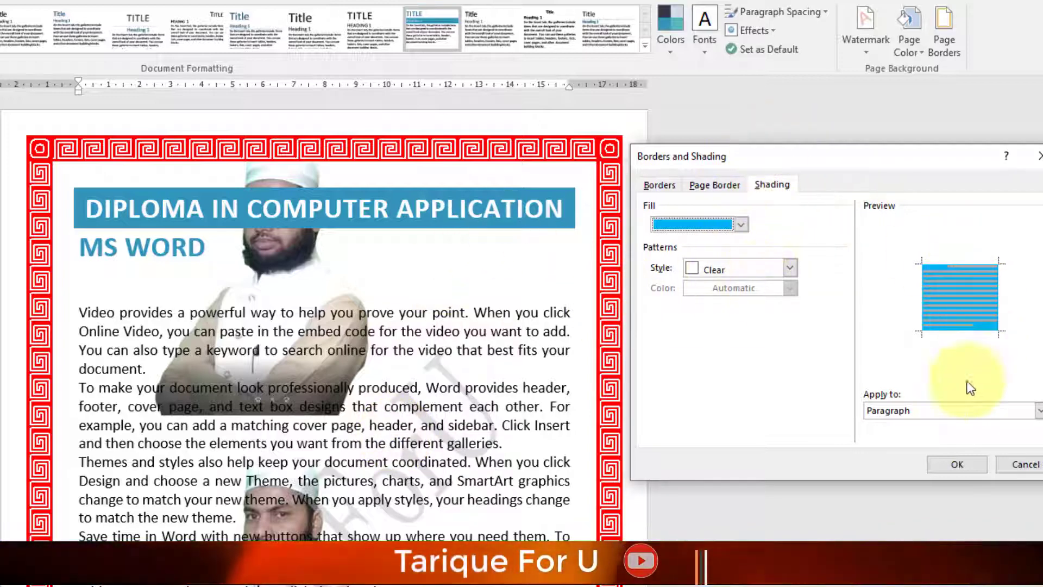
left_click(951, 464)
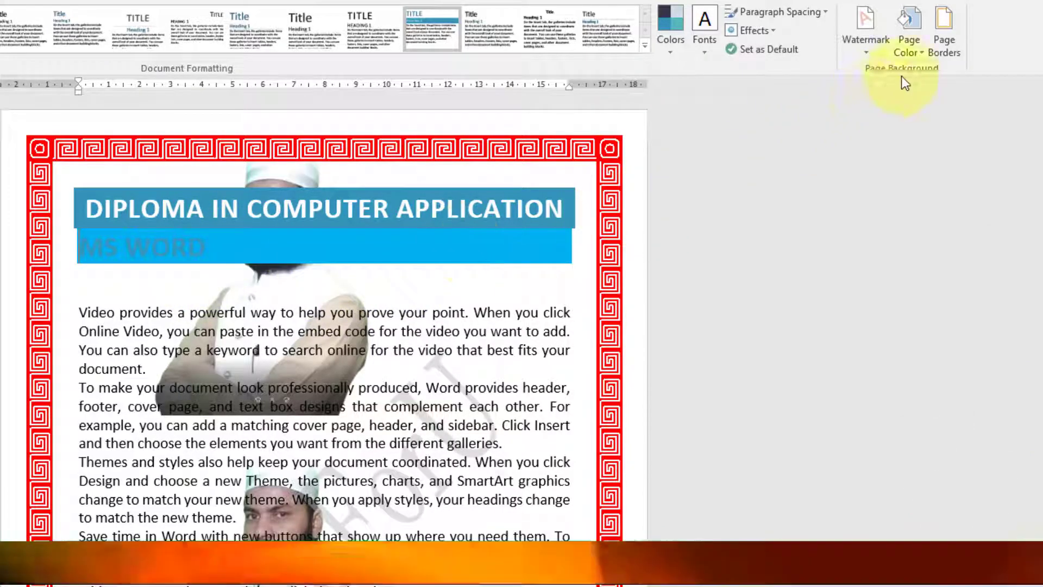
Step: Remove the shading from the "MS WORD" heading paragraph by setting its fill to No Color
left_click(955, 52)
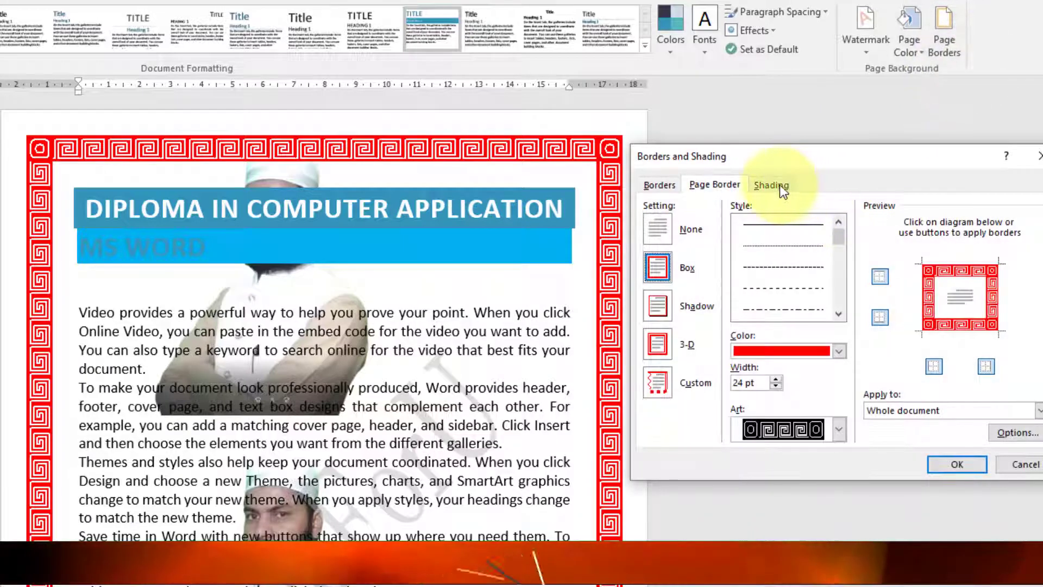
left_click(779, 185)
left_click(741, 223)
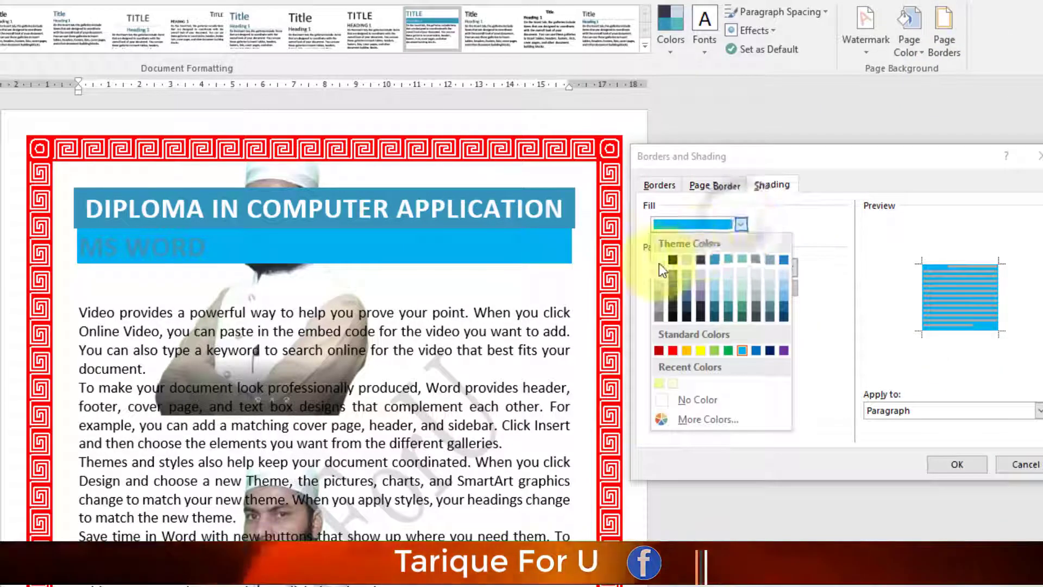
left_click(686, 400)
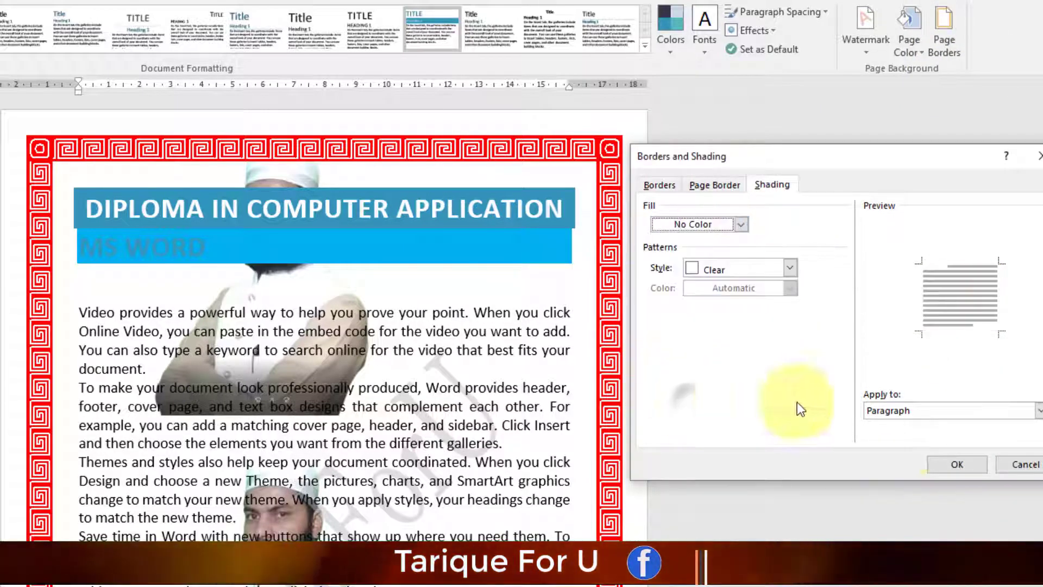
left_click(950, 465)
Step: Apply an orange shading fill to the paragraph beginning "Save time in Word with new buttons"
left_click(347, 481)
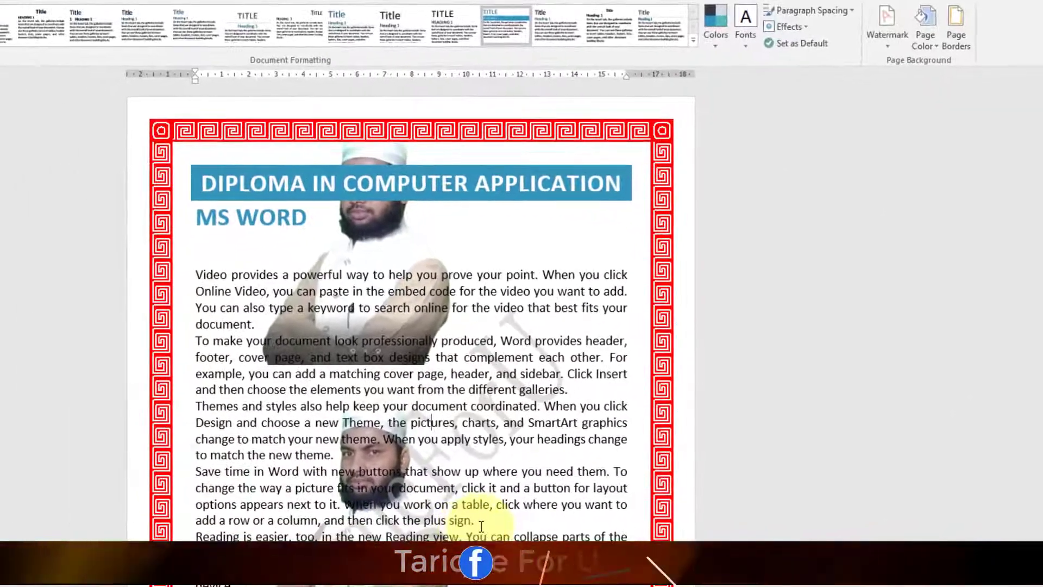
triple_click(212, 471)
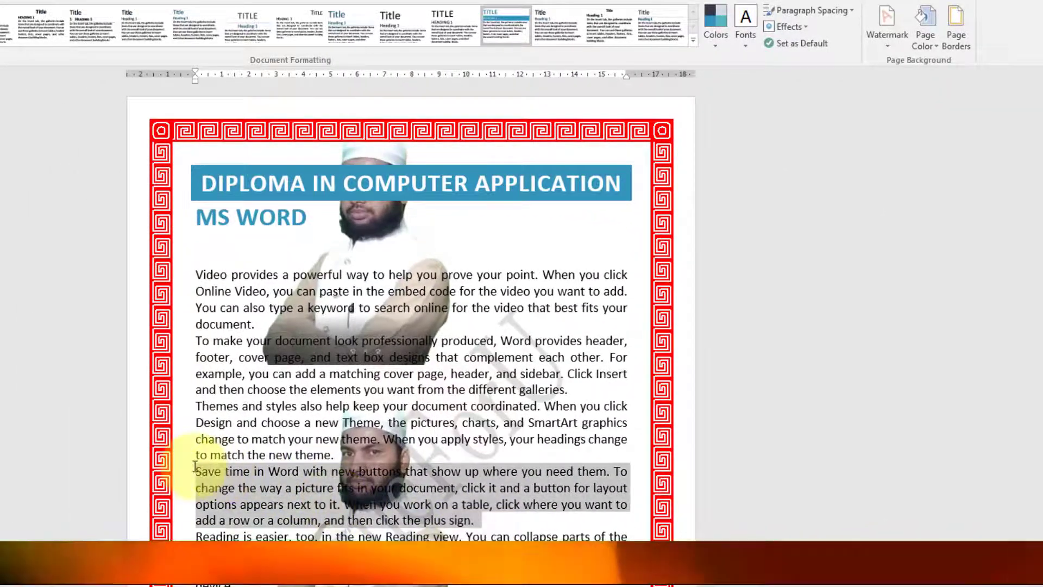
left_click(369, 488)
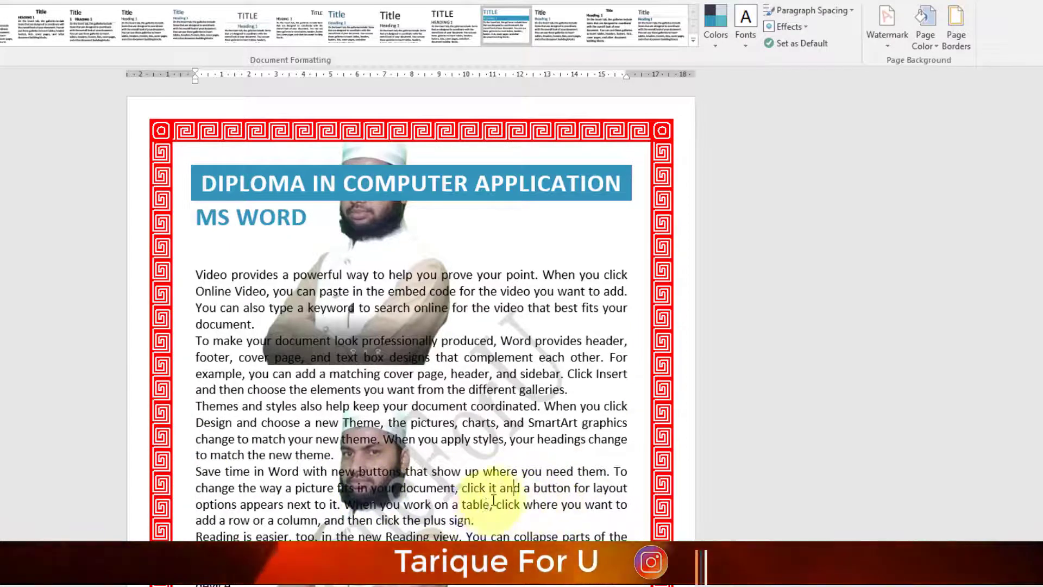
left_click(956, 41)
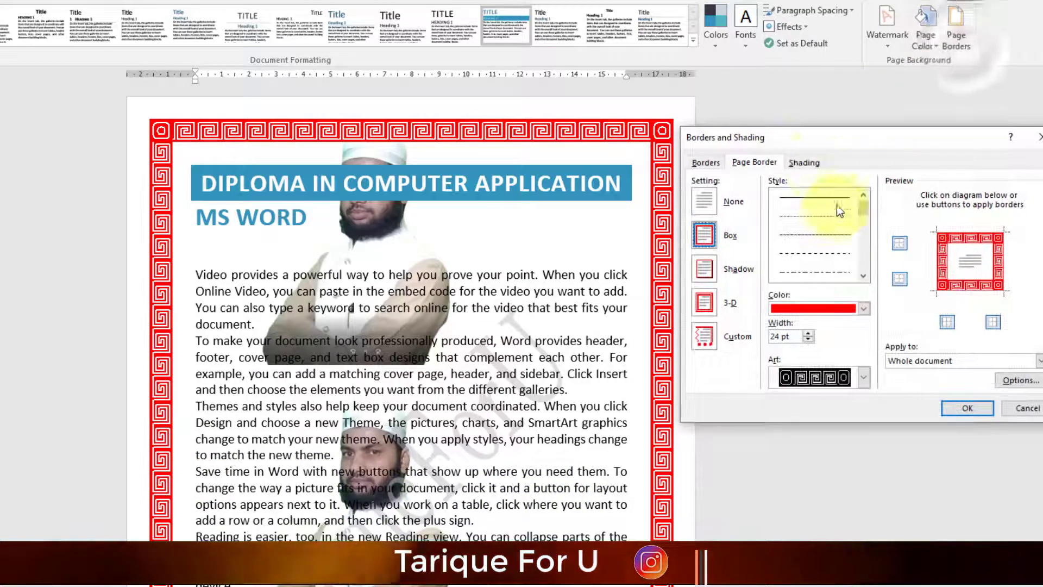
left_click(806, 162)
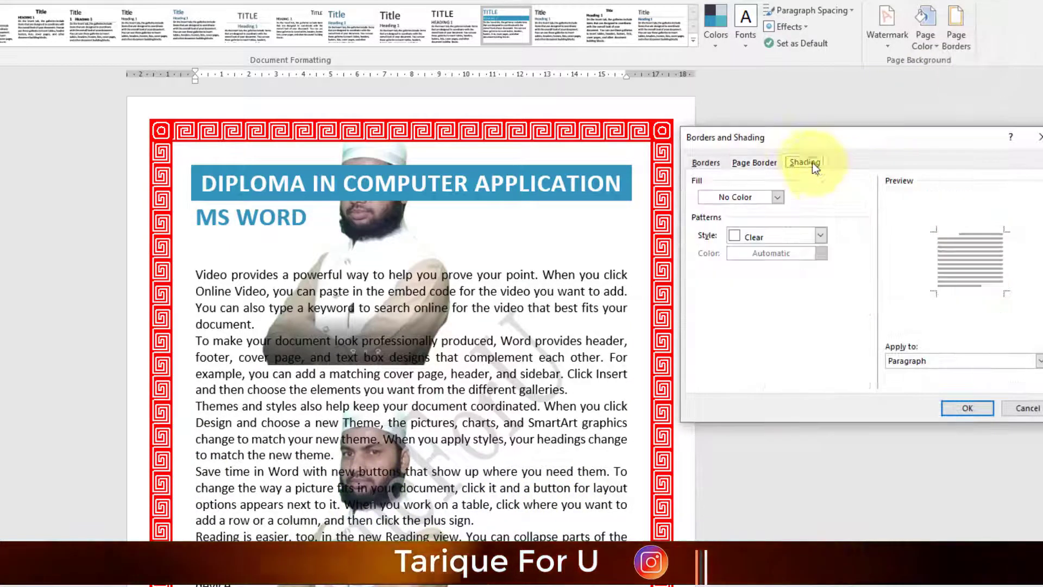
left_click(778, 196)
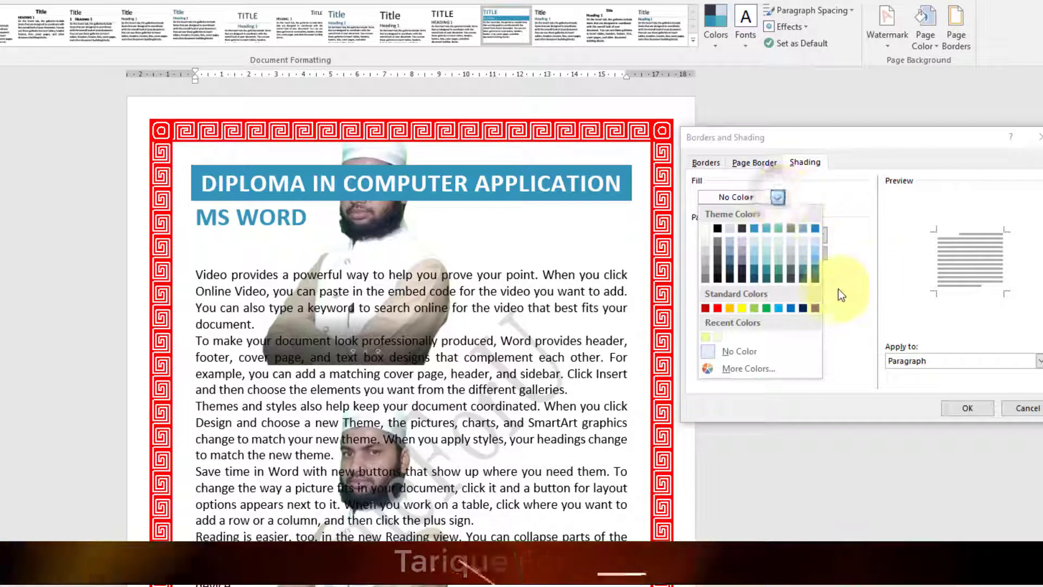
left_click(733, 307)
left_click(965, 409)
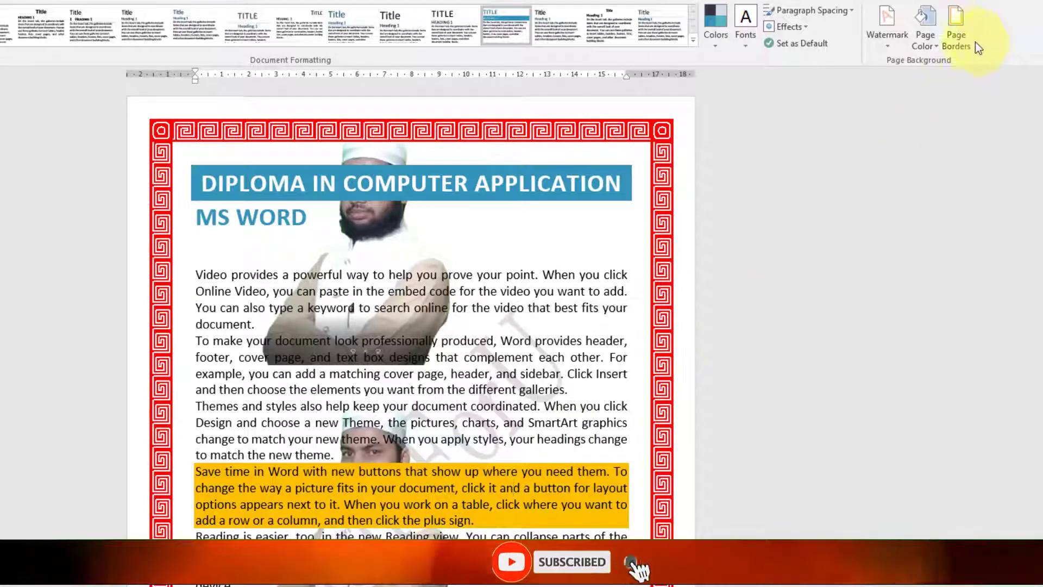
Step: Add a 5% pattern style to the shading of the orange paragraph and look through the denser pattern options
left_click(957, 38)
left_click(805, 162)
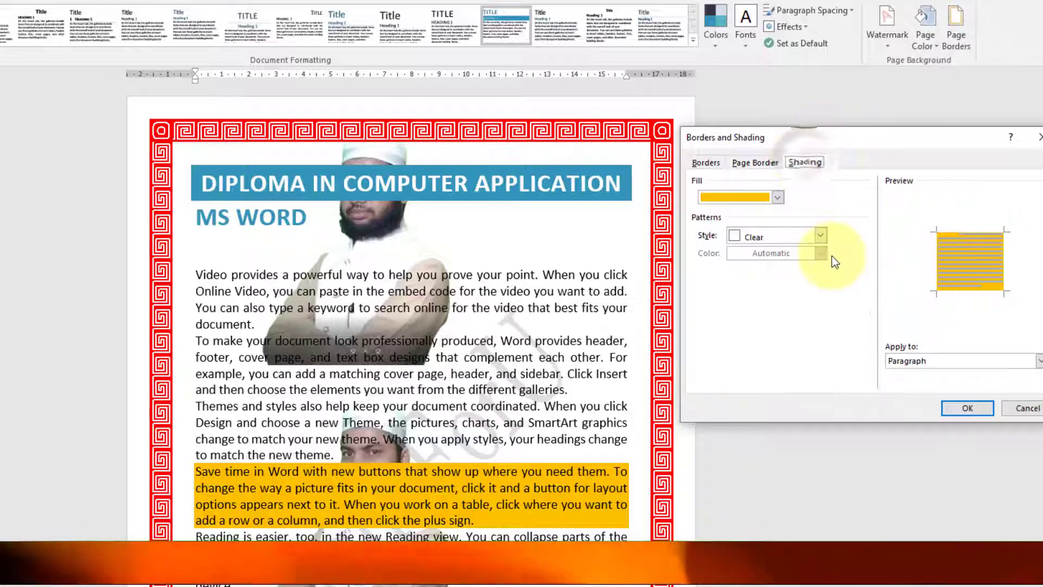
left_click(820, 236)
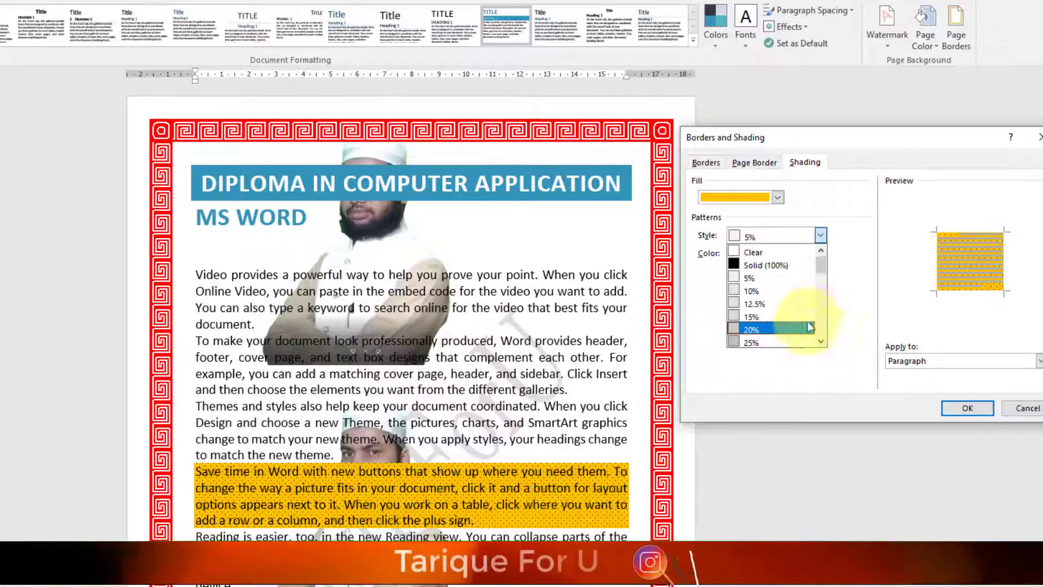
scroll(768, 287, "down", 1)
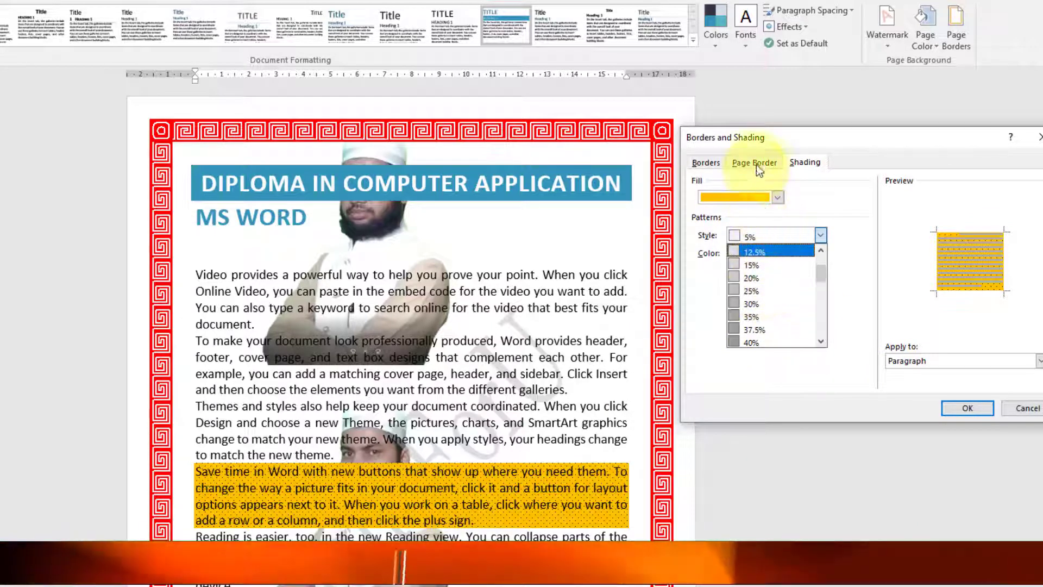
key("Escape")
key("Escape")
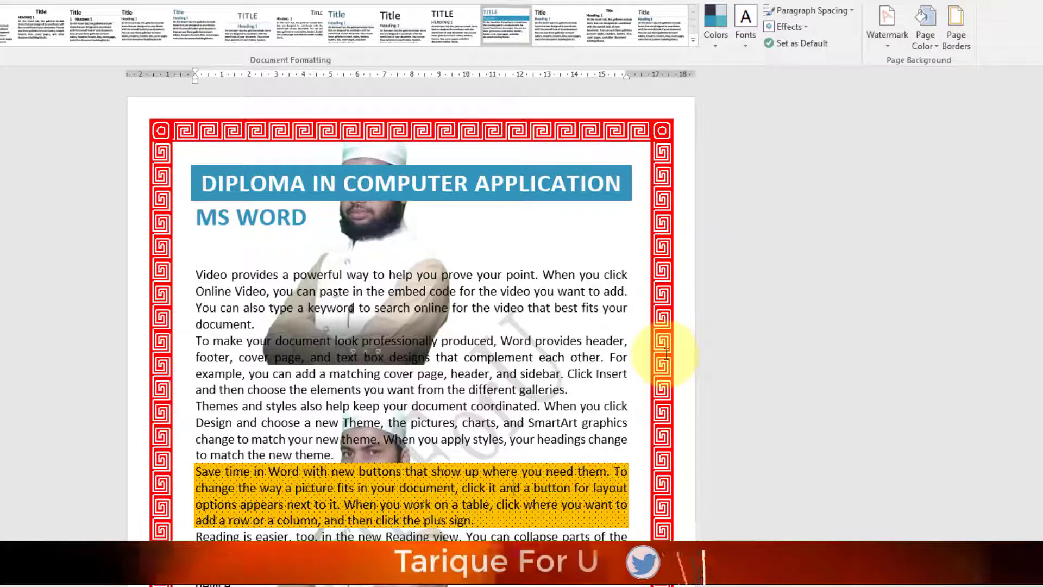